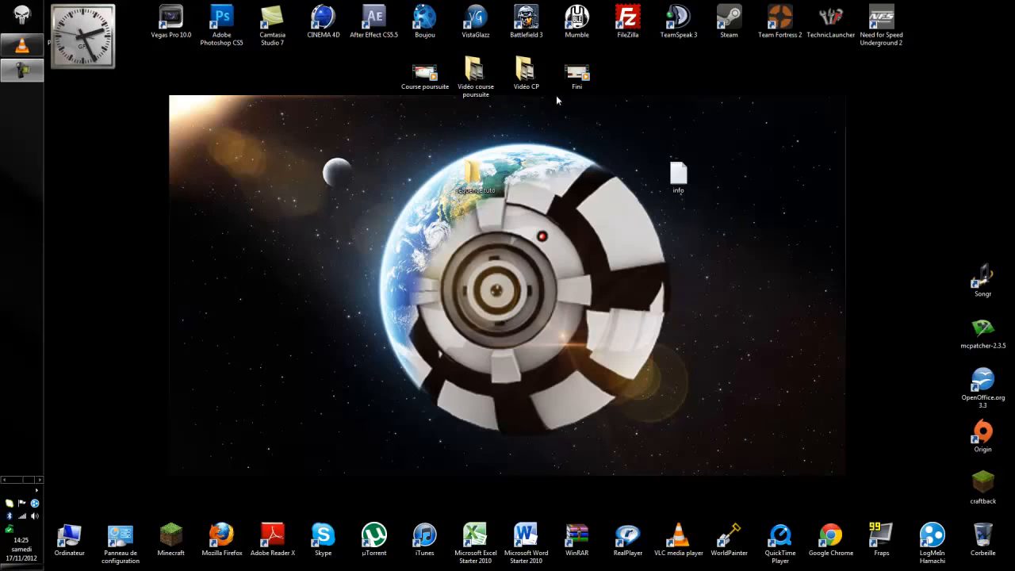
Move the séquence tuto folder on the desktop to just below the Vidéo course poursuite folder
left_click_drag(603, 93, 584, 73)
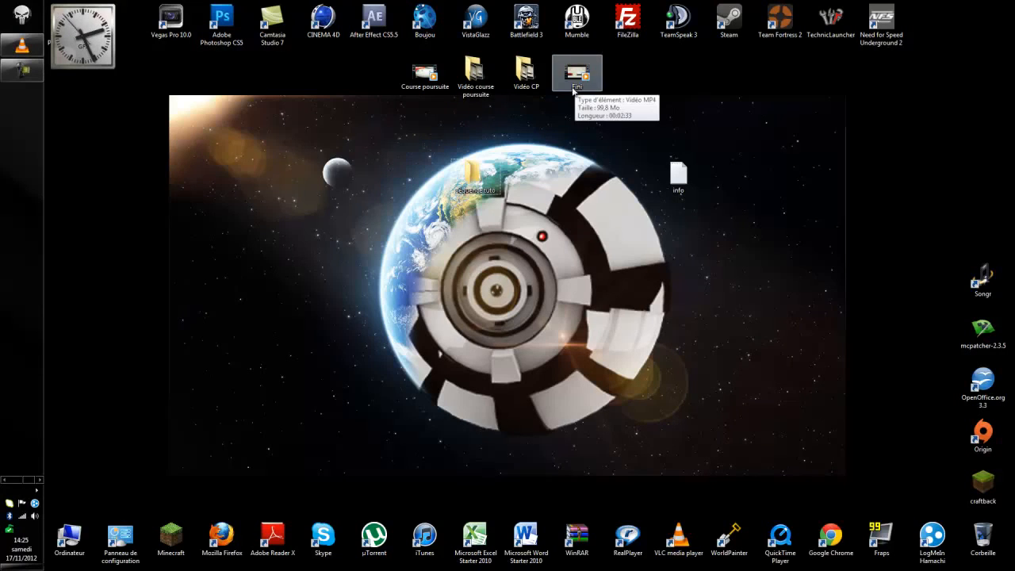
left_click(573, 95)
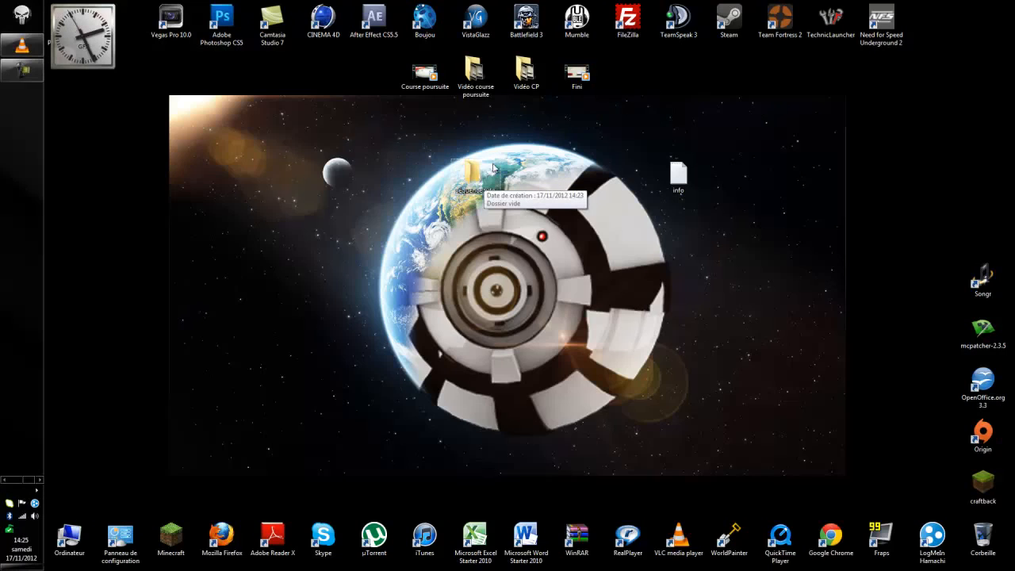
left_click_drag(493, 167, 495, 117)
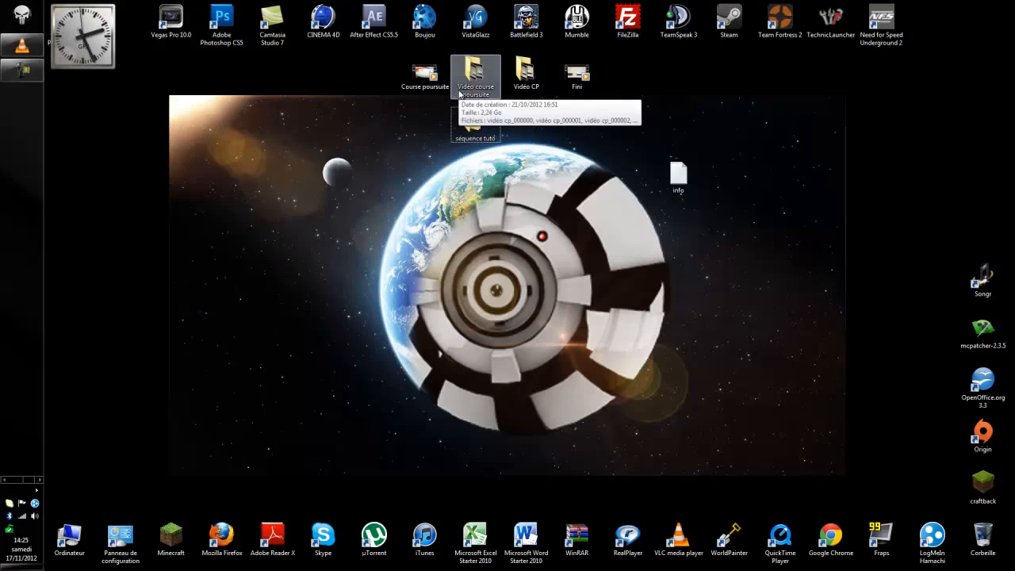
Play the Fini video from the desktop, raise its volume to 100 and mute it
double_click(575, 77)
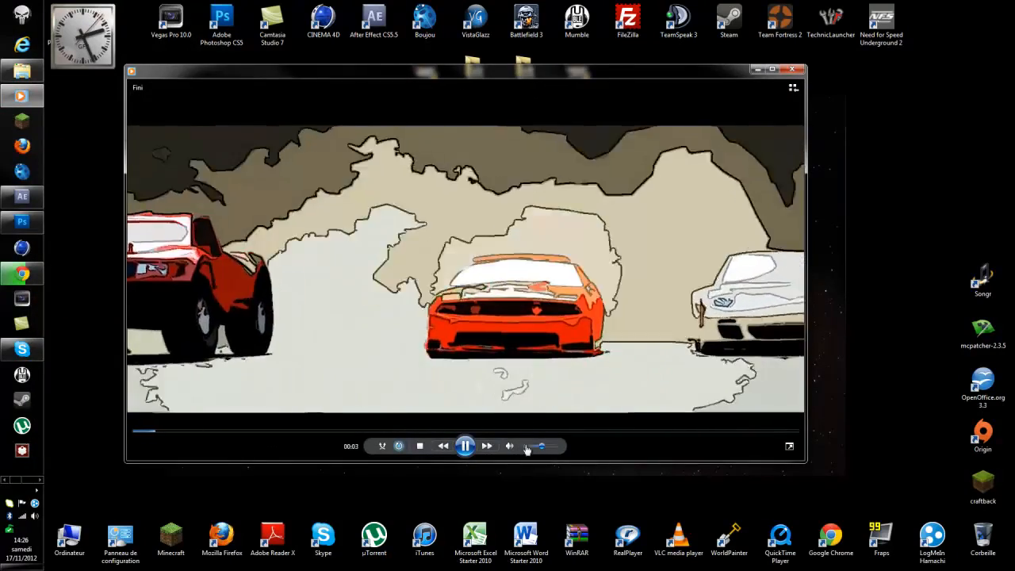
left_click_drag(541, 446, 557, 447)
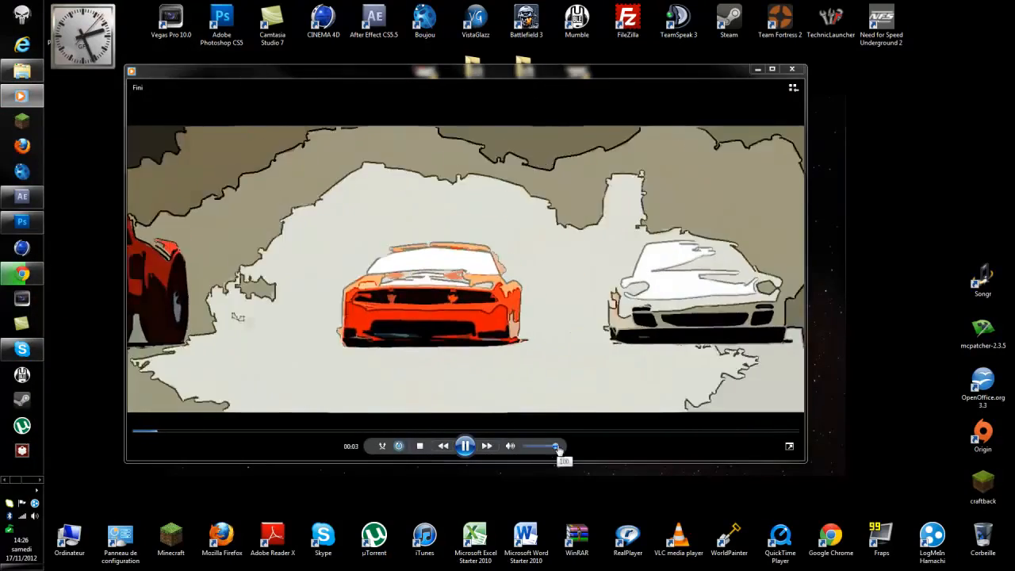
left_click(510, 446)
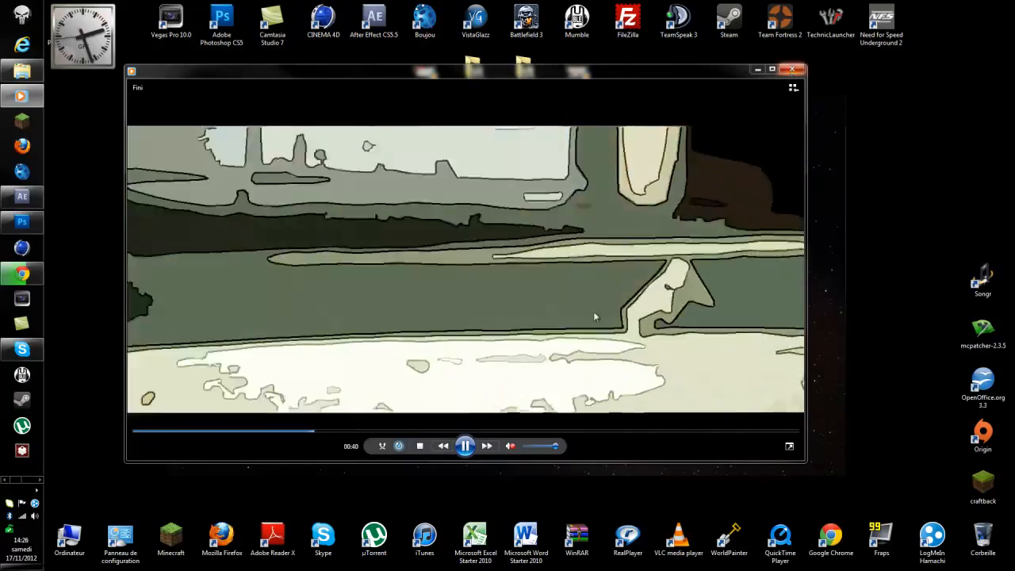
Skip ahead through the Fini video to about 02:07 to examine its drawn look, and close the player
left_click(468, 432)
left_click_drag(467, 432, 562, 432)
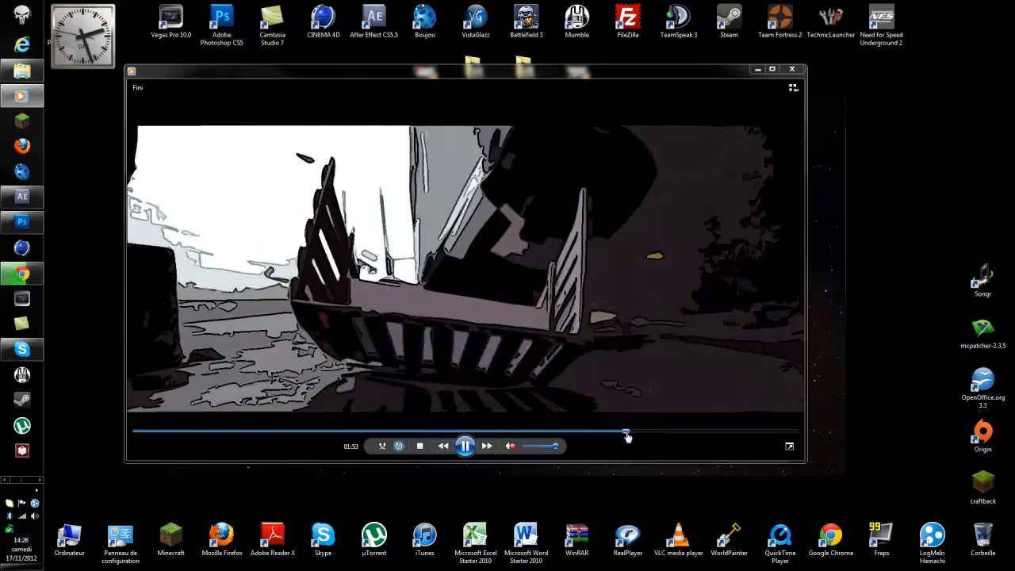
left_click(629, 432)
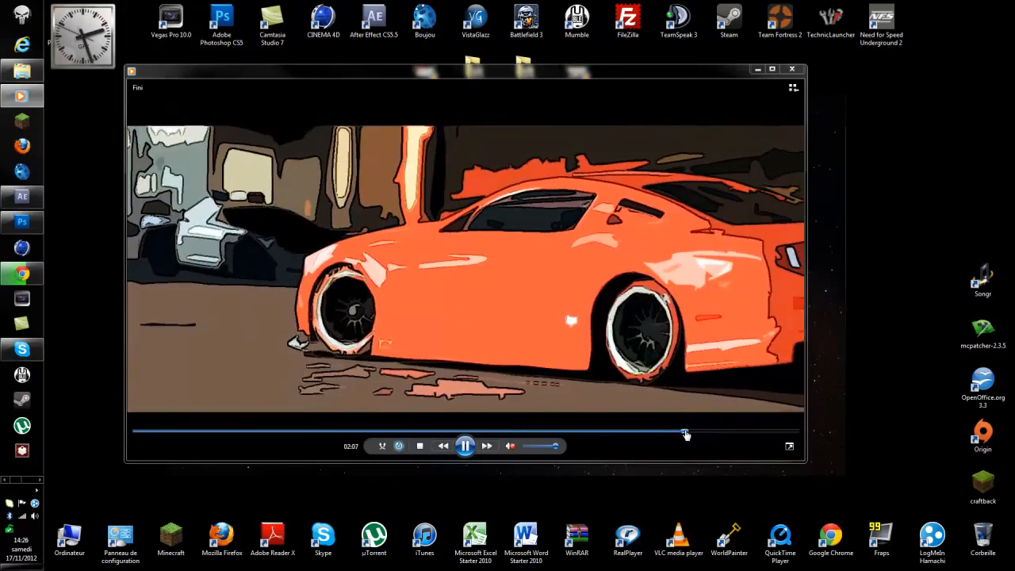
left_click(693, 432)
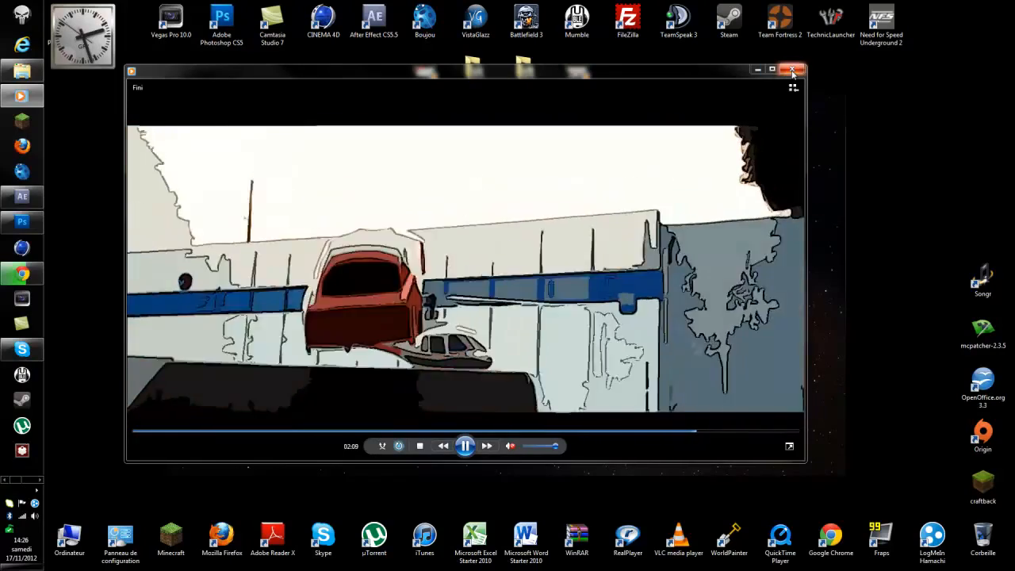
left_click(791, 69)
Play the original Course poursuite video, skip through its scenes to about 00:59, and close the player
double_click(425, 68)
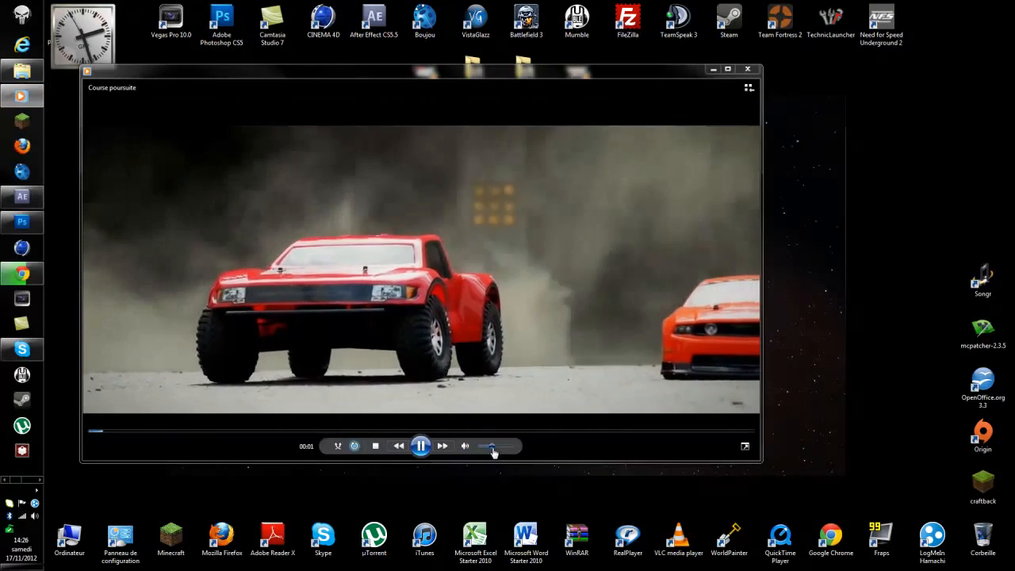
left_click(500, 446)
left_click(167, 433)
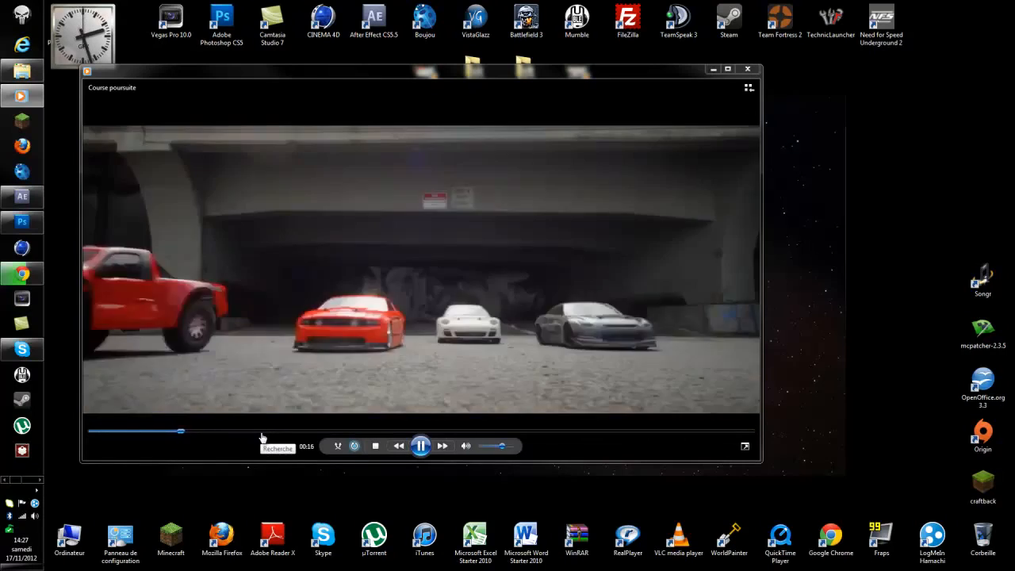
left_click(261, 433)
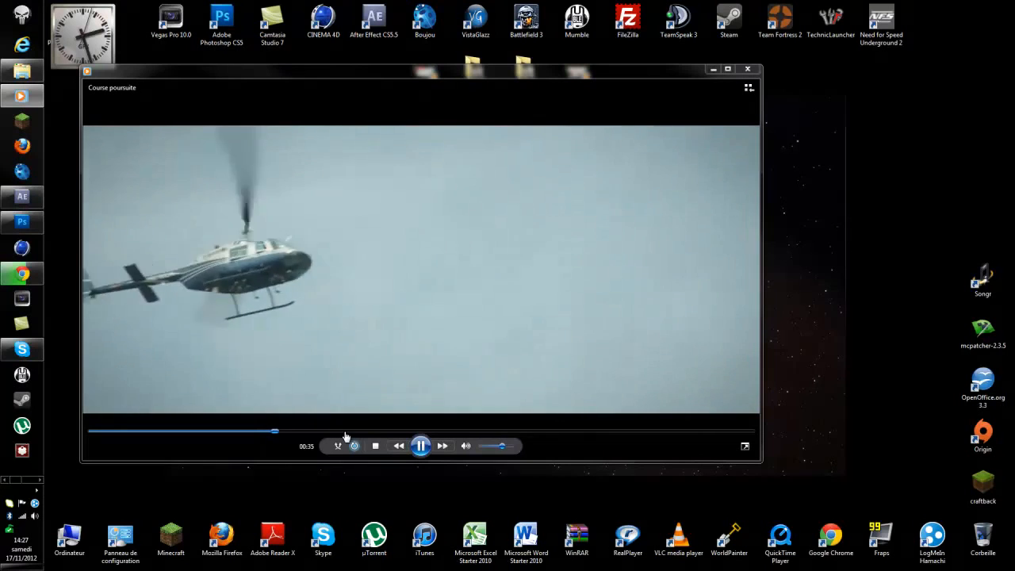
left_click(342, 431)
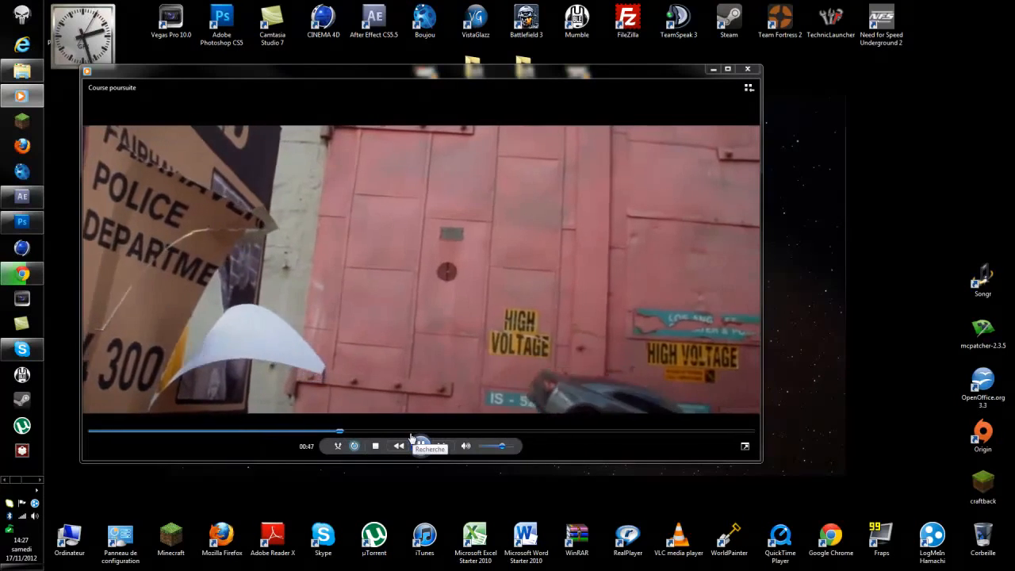
left_click(402, 432)
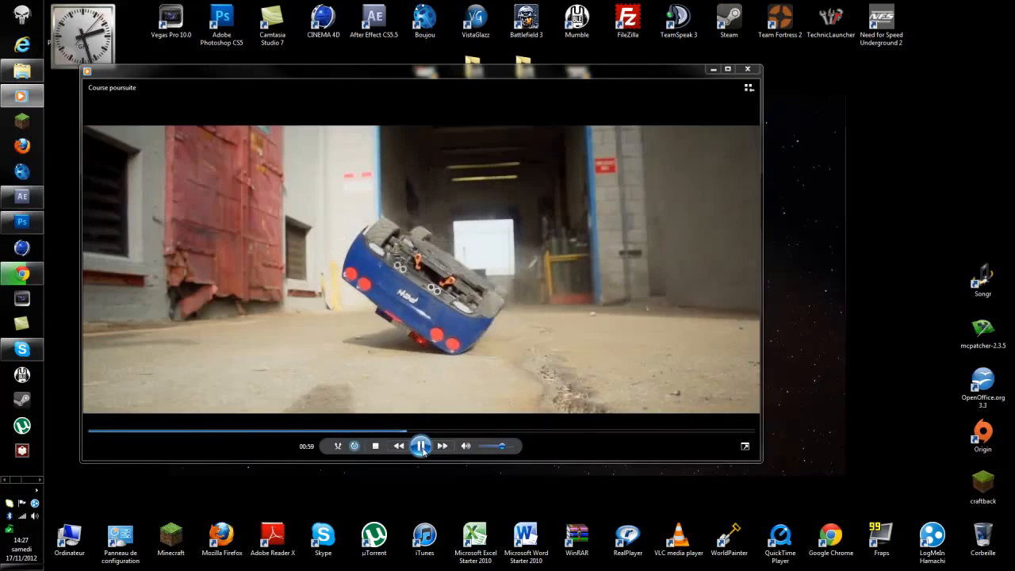
left_click(420, 446)
left_click(747, 70)
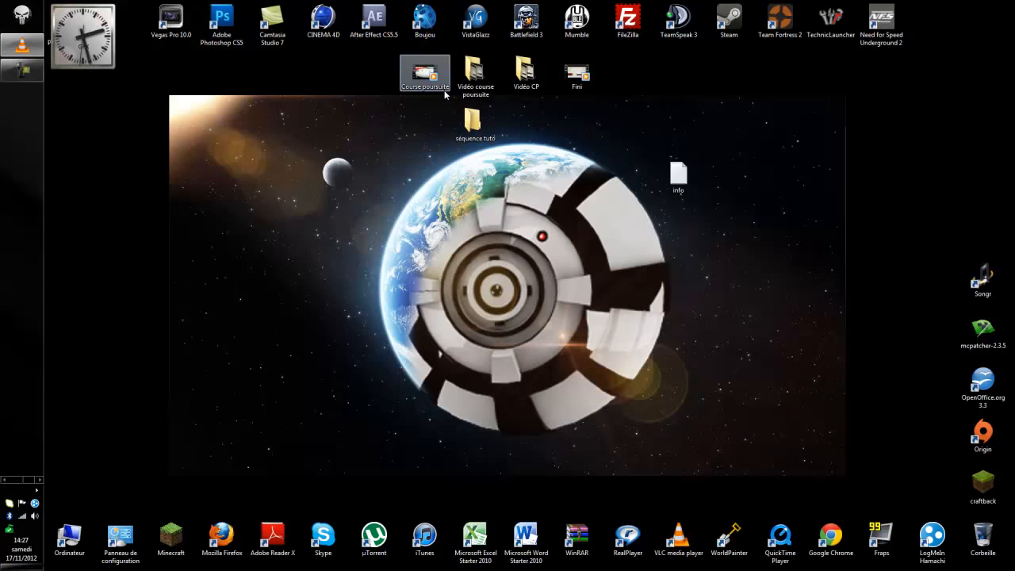
Replay the Course poursuite video, pause it at about 00:38 to examine the footage, and close the player
double_click(424, 75)
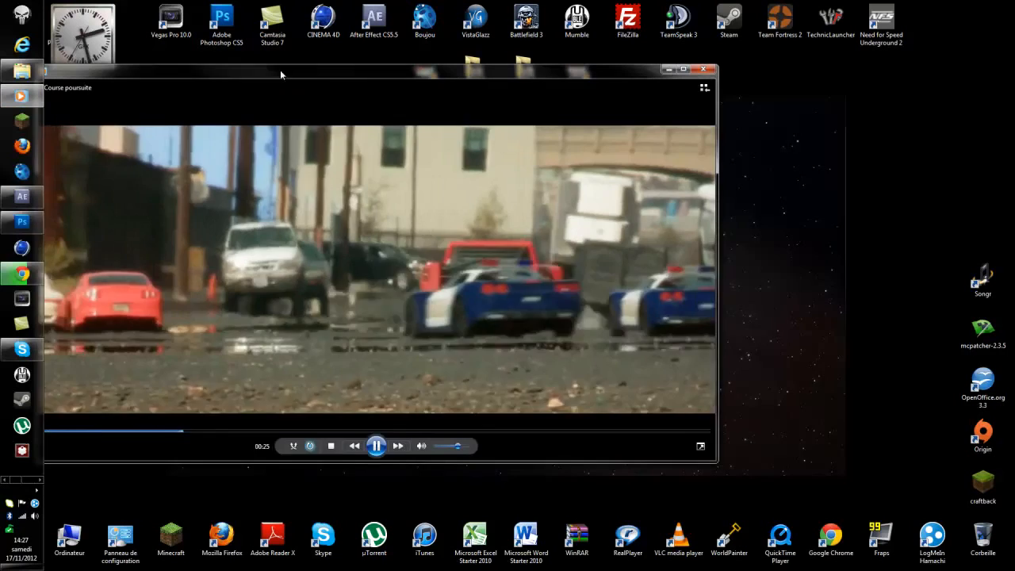
left_click_drag(280, 70, 385, 68)
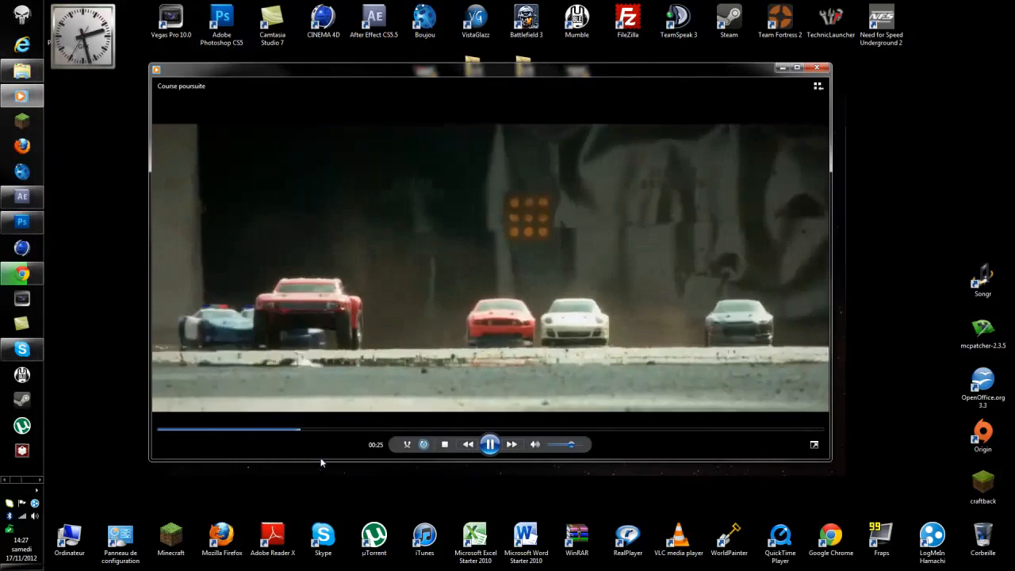
left_click(349, 429)
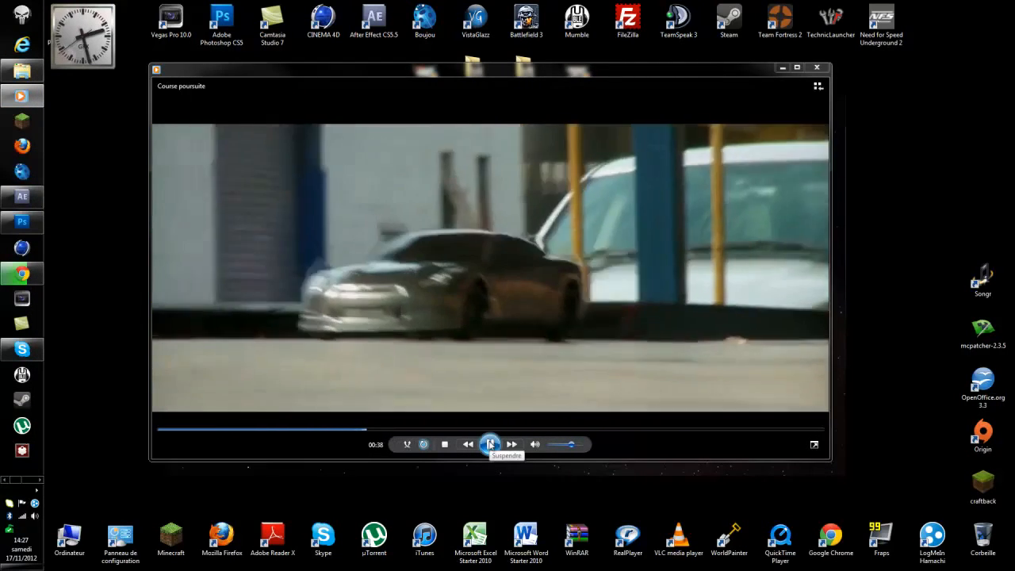
left_click(490, 445)
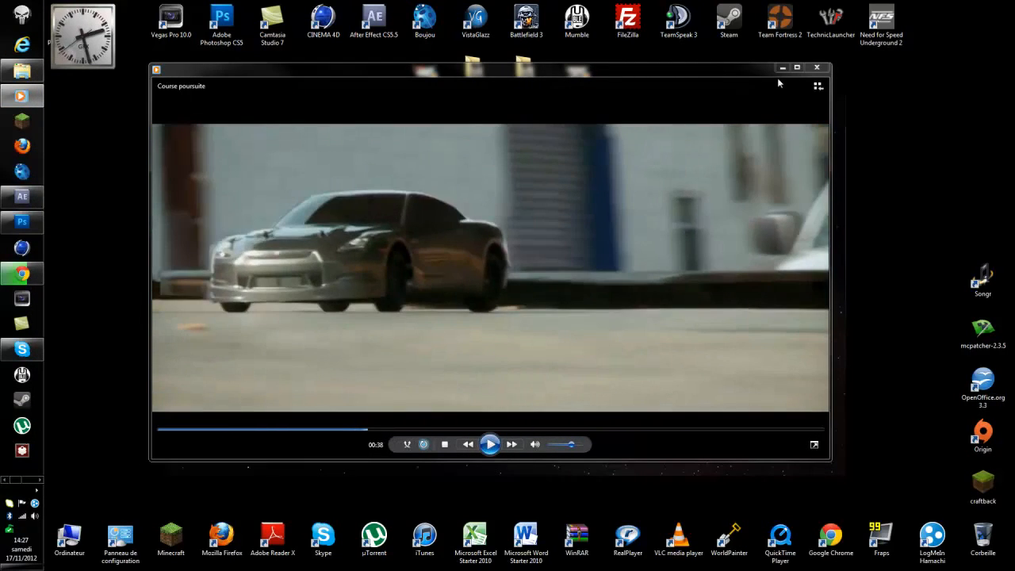
left_click(817, 68)
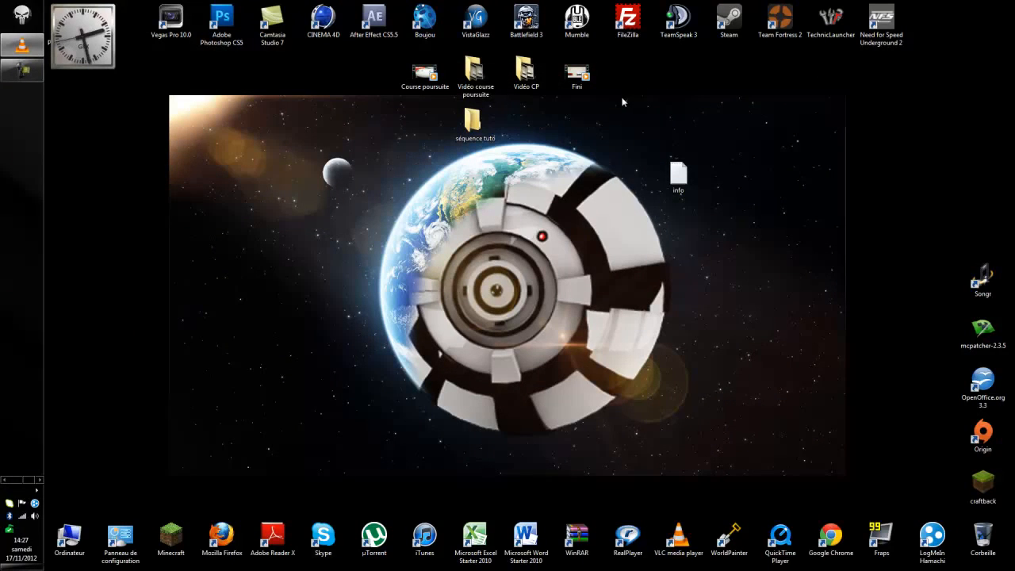
Switch to After Effects, import the Course poursuite video from the desktop into the project, and maximize the window
left_click(5, 480)
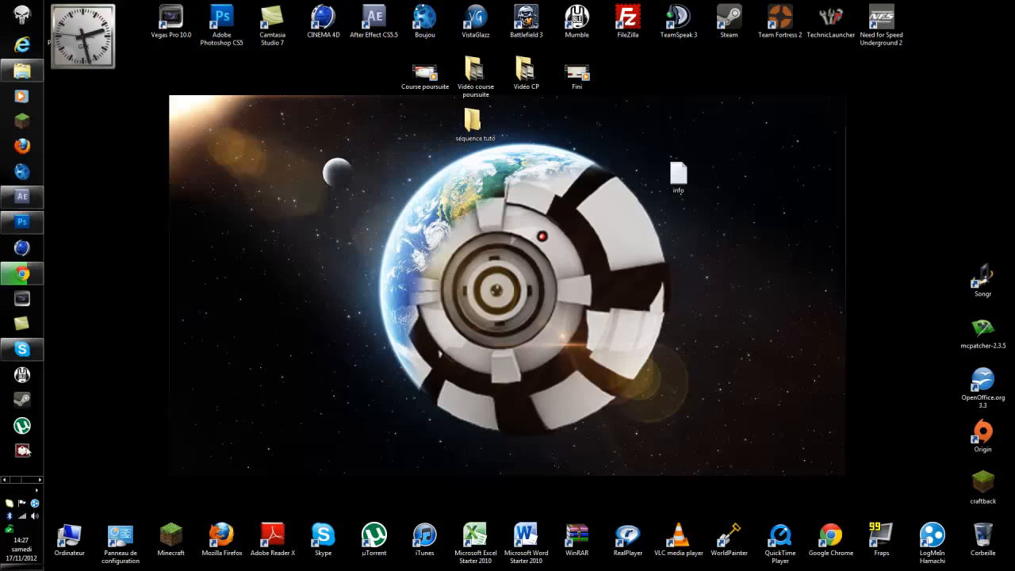
left_click(21, 203)
left_click_drag(399, 7, 506, 107)
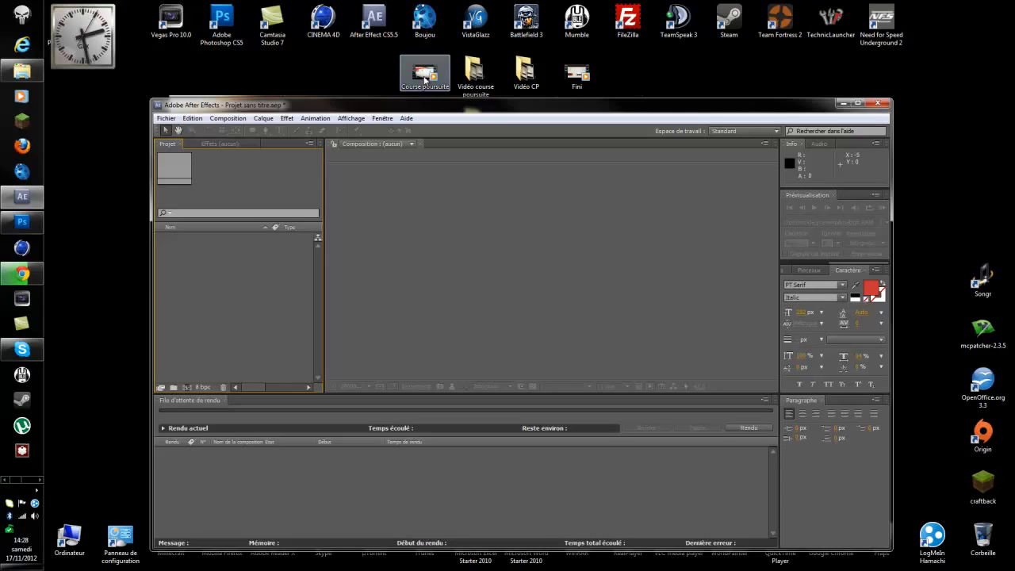
left_click_drag(390, 109, 250, 264)
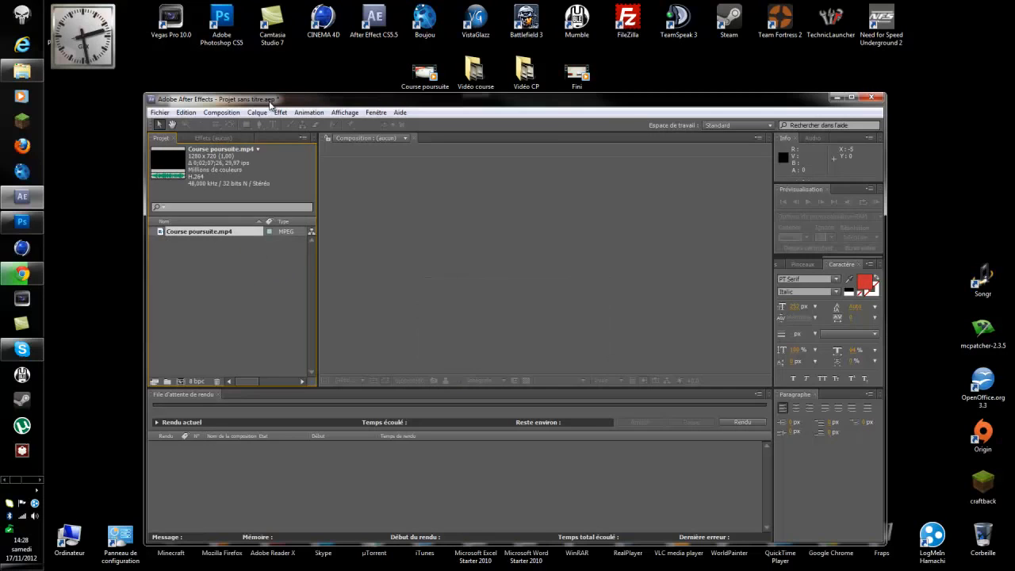
mouse_move(270, 104)
left_mouse_down()
mouse_move(290, 87)
mouse_move(281, 11)
mouse_move(285, 116)
left_mouse_up()
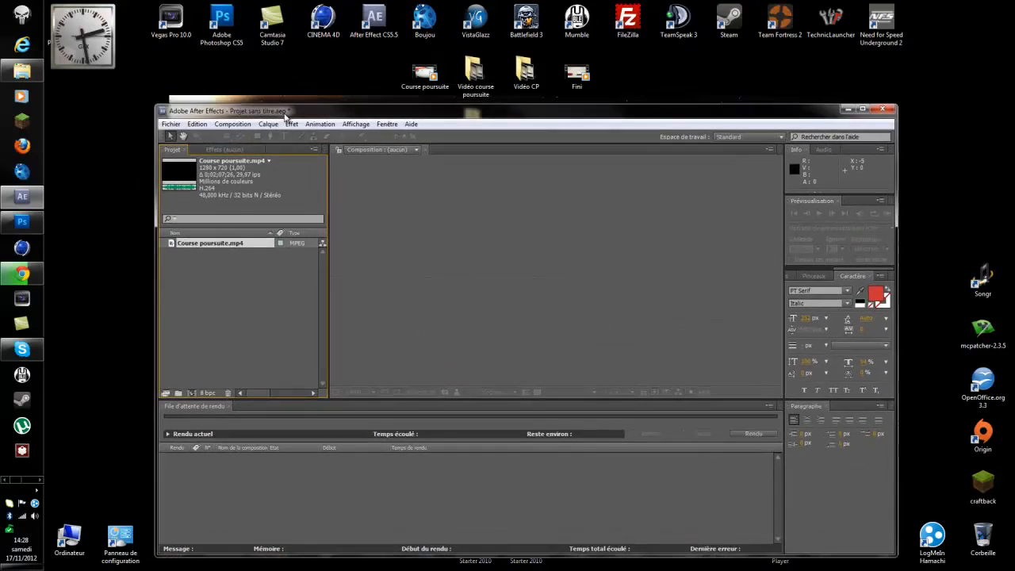
double_click(285, 112)
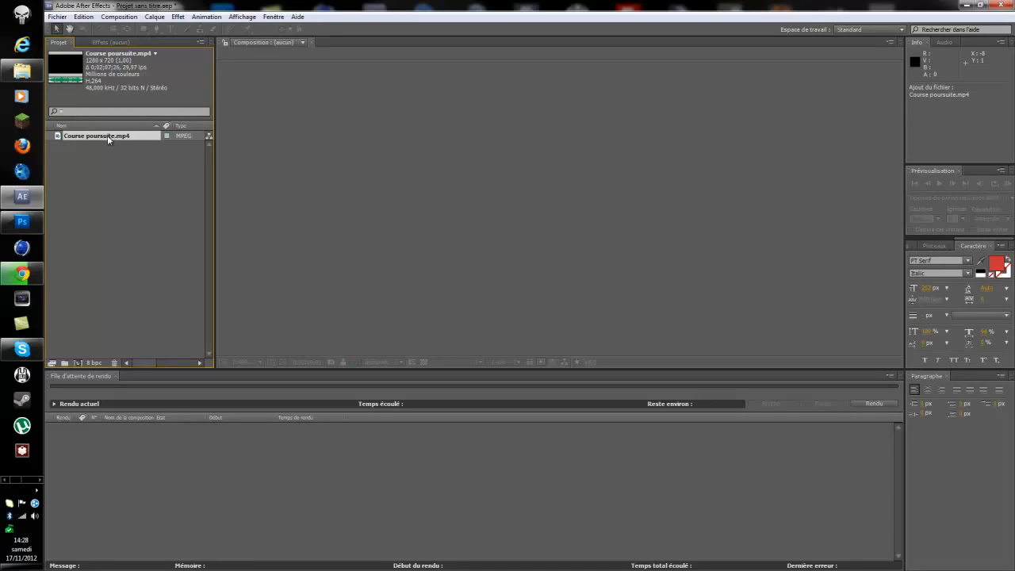
left_click_drag(108, 140, 80, 365)
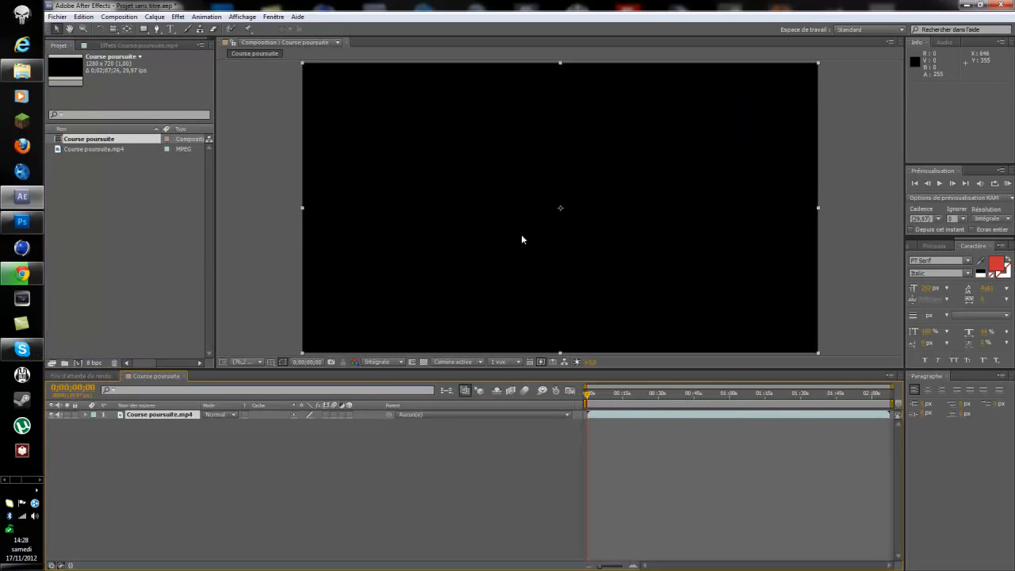
mouse_move(643, 396)
left_mouse_down()
mouse_move(754, 397)
mouse_move(612, 396)
mouse_move(631, 397)
left_mouse_up()
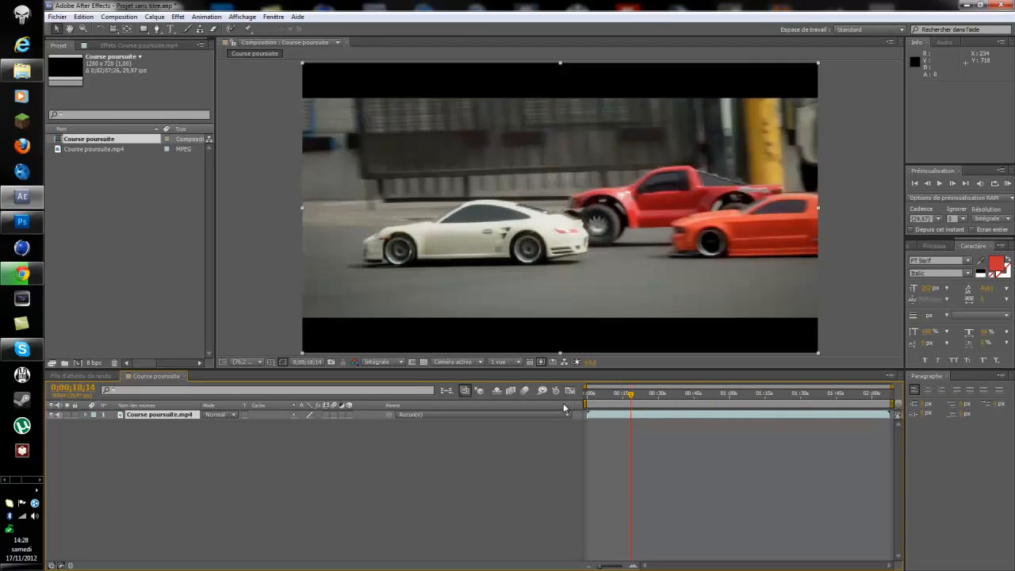
key("s")
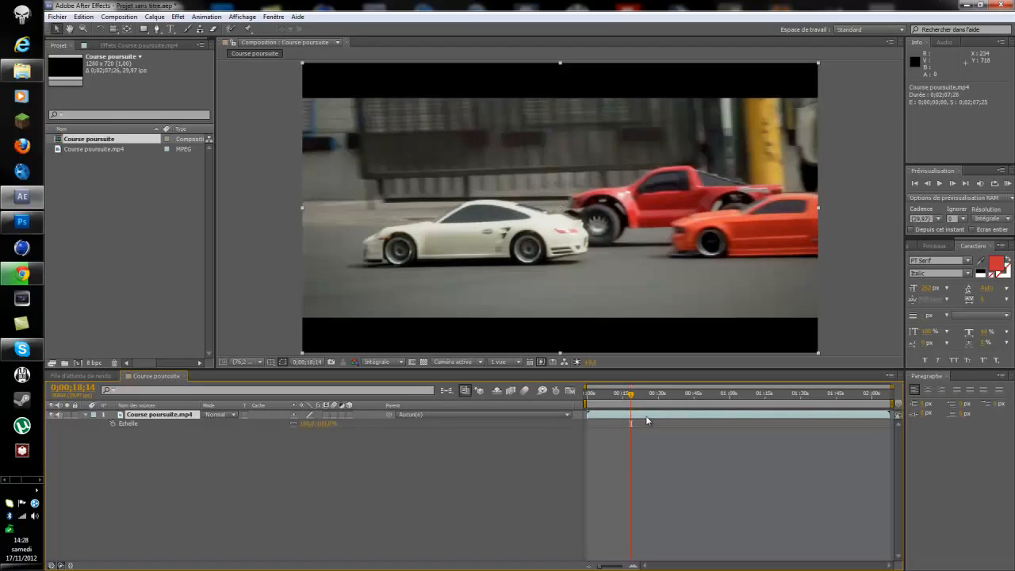
key("ctrl+z")
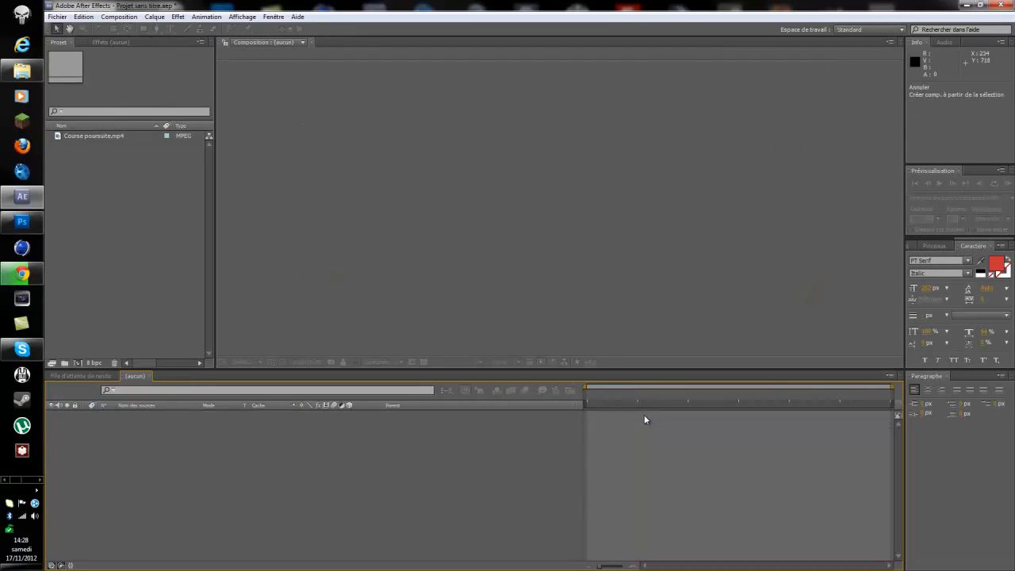
Create a composition from Course poursuite.mp4 and trim the end of its layer to 0;00;24;00
left_click(103, 136)
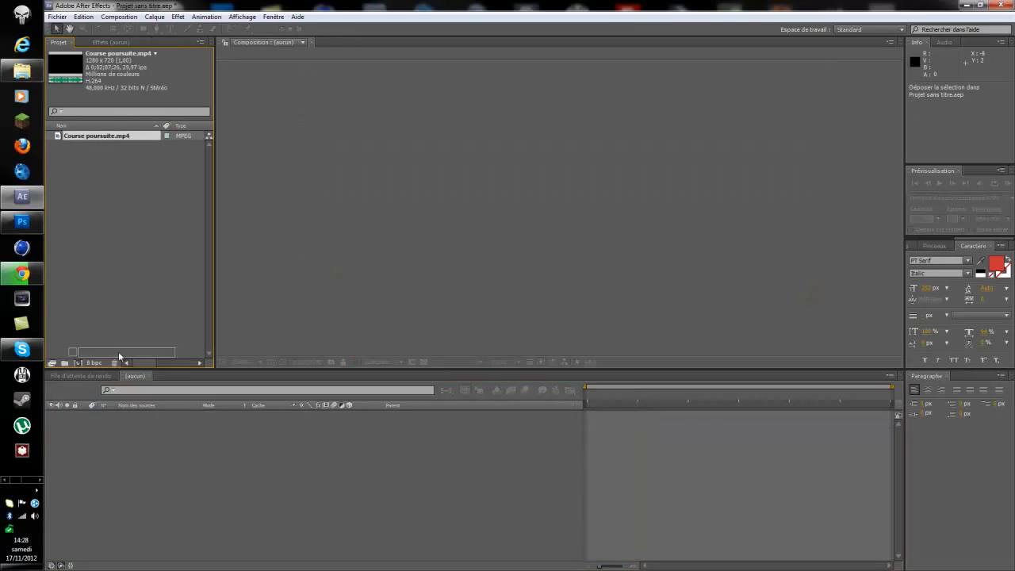
left_click_drag(85, 364, 84, 364)
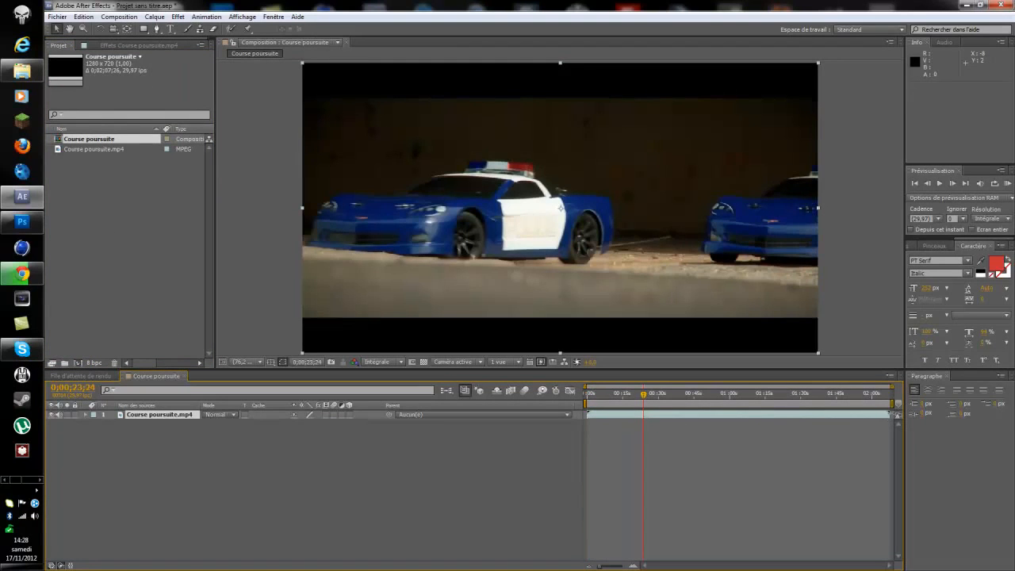
left_click_drag(894, 414, 642, 429)
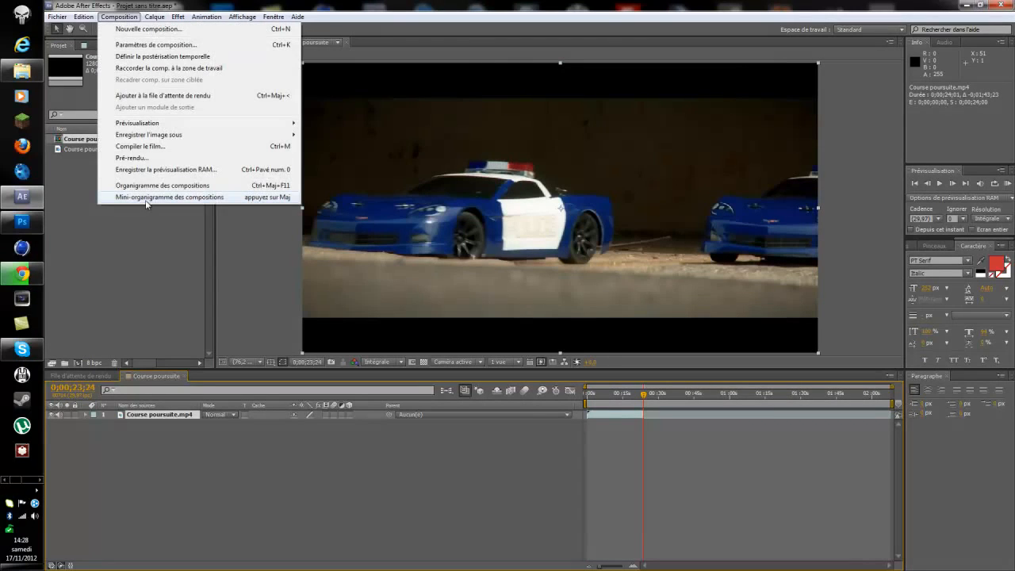
Trim the Course poursuite.mp4 layer to end at 0;00;05;09 and set the work area to end at the same time
left_click(643, 402)
left_click_drag(644, 401, 590, 399)
key("alt+bracketright")
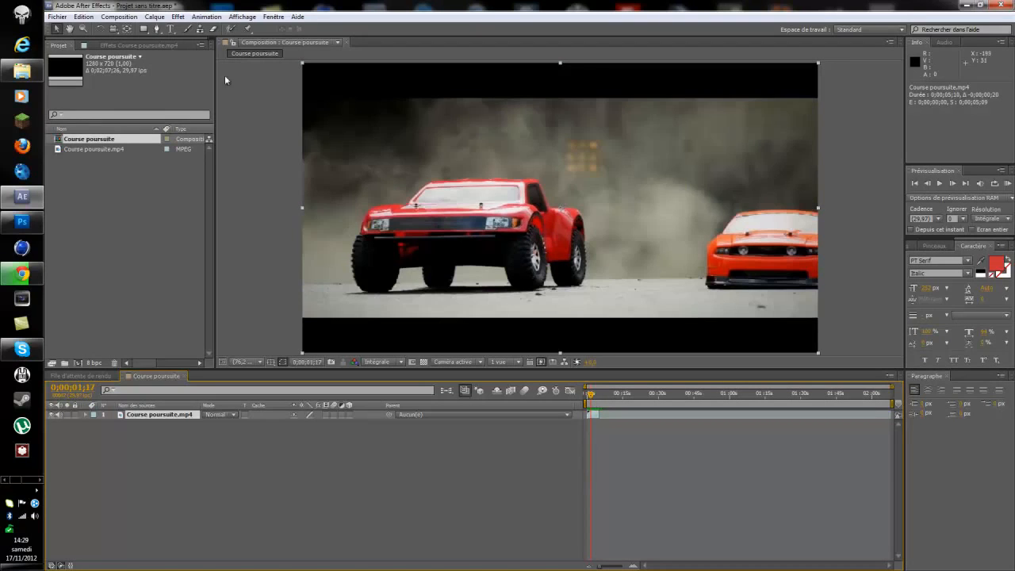
left_click(119, 17)
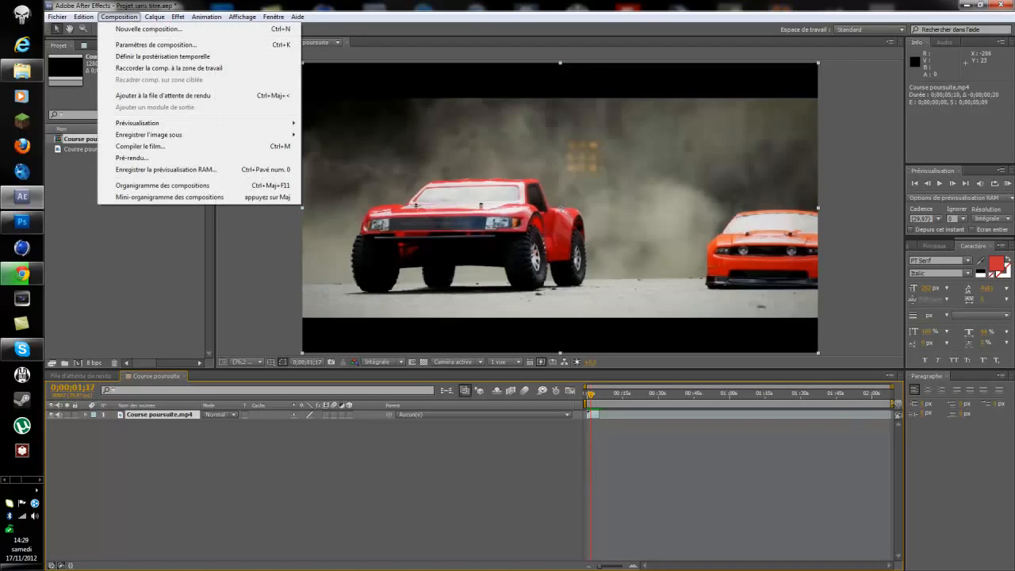
left_click_drag(893, 401, 599, 402)
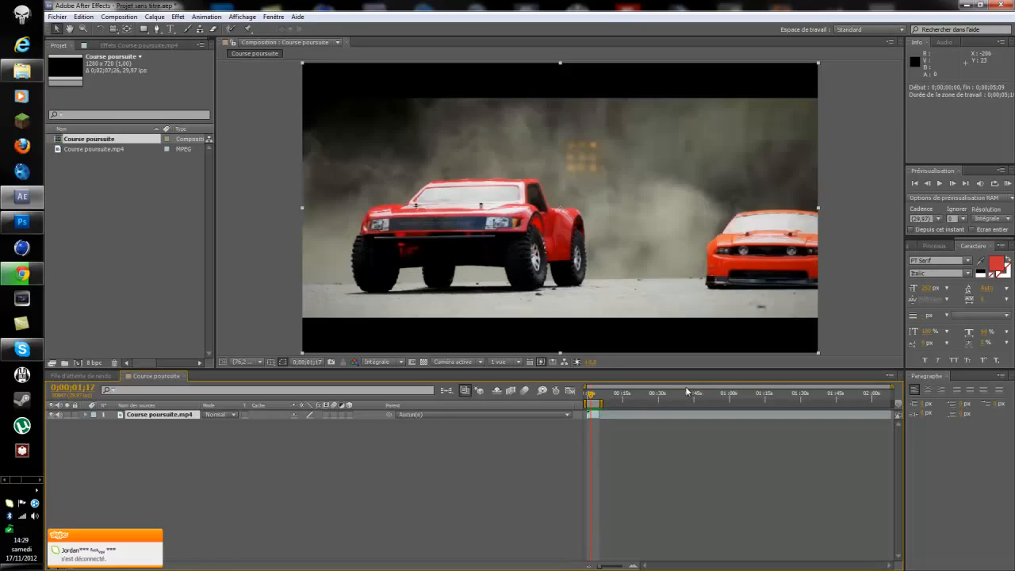
Set the Course poursuite composition's duration to 0;00;04;00 and scrub to its last frame
left_click(118, 17)
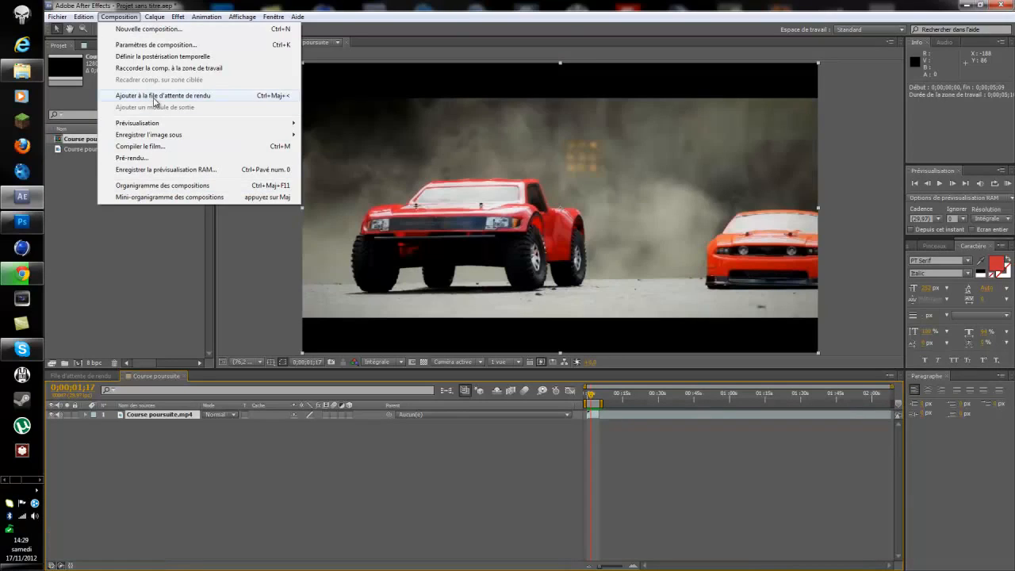
left_click(164, 46)
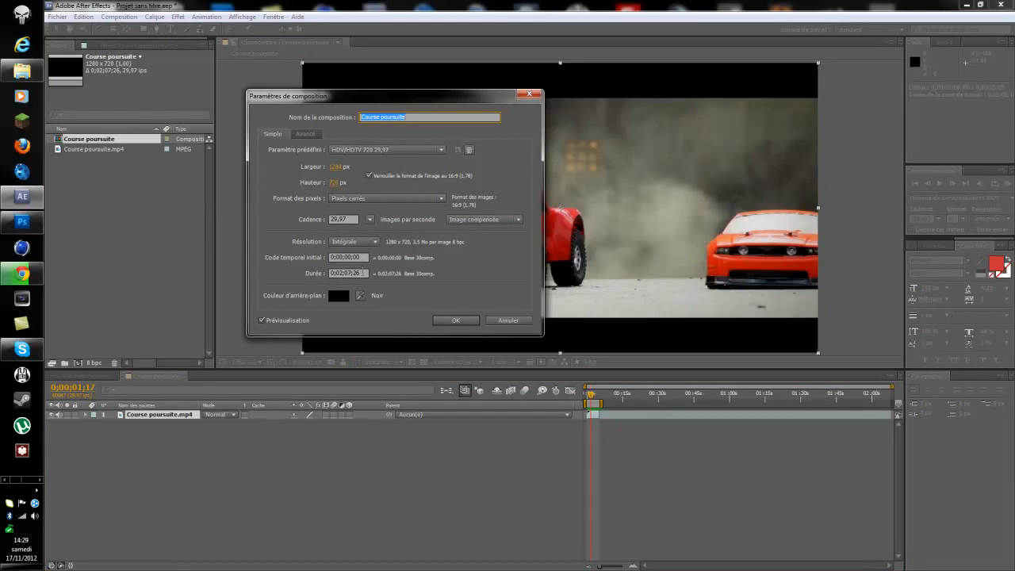
left_click_drag(339, 273, 363, 274)
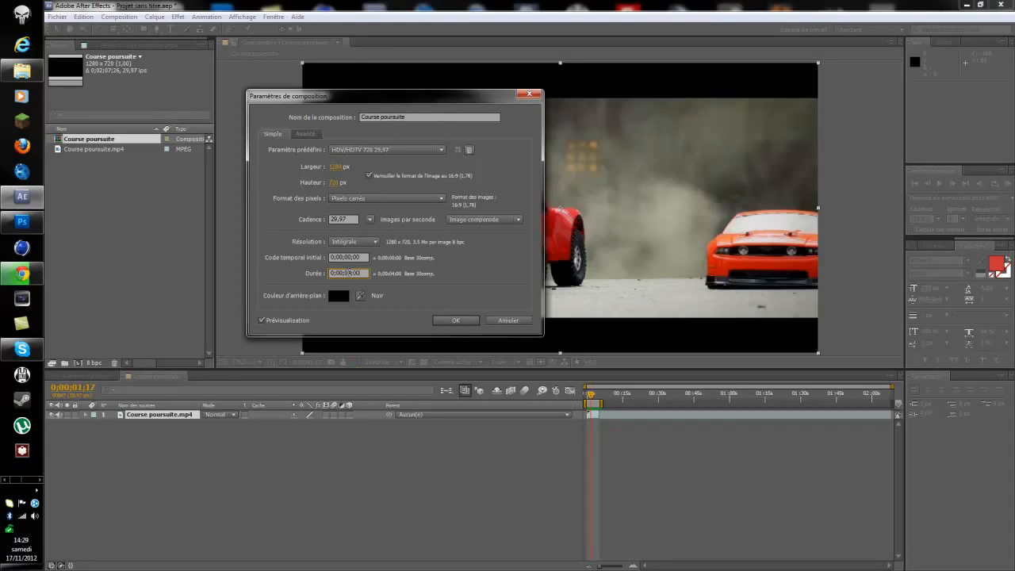
left_click(456, 319)
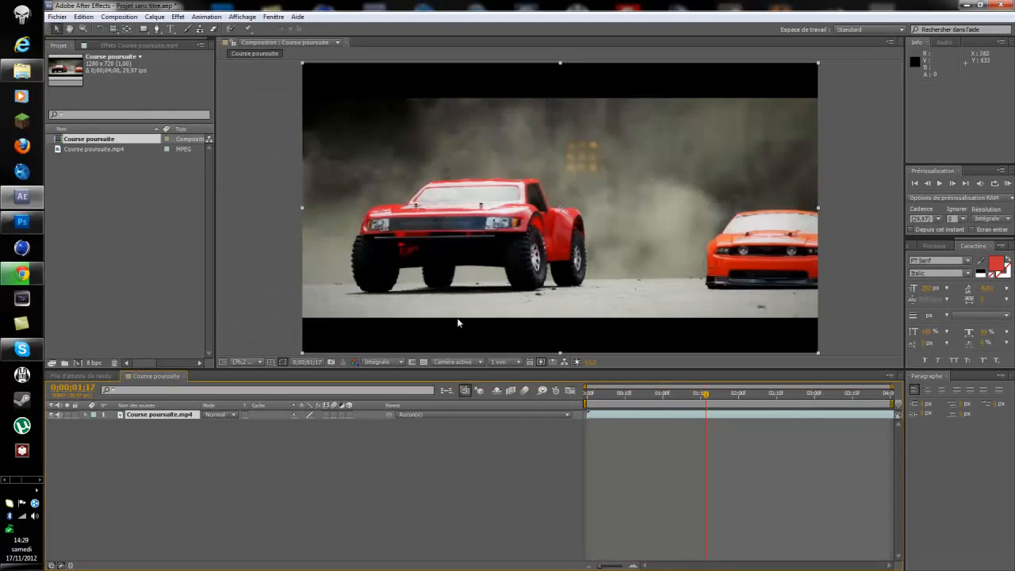
left_click_drag(708, 400, 935, 413)
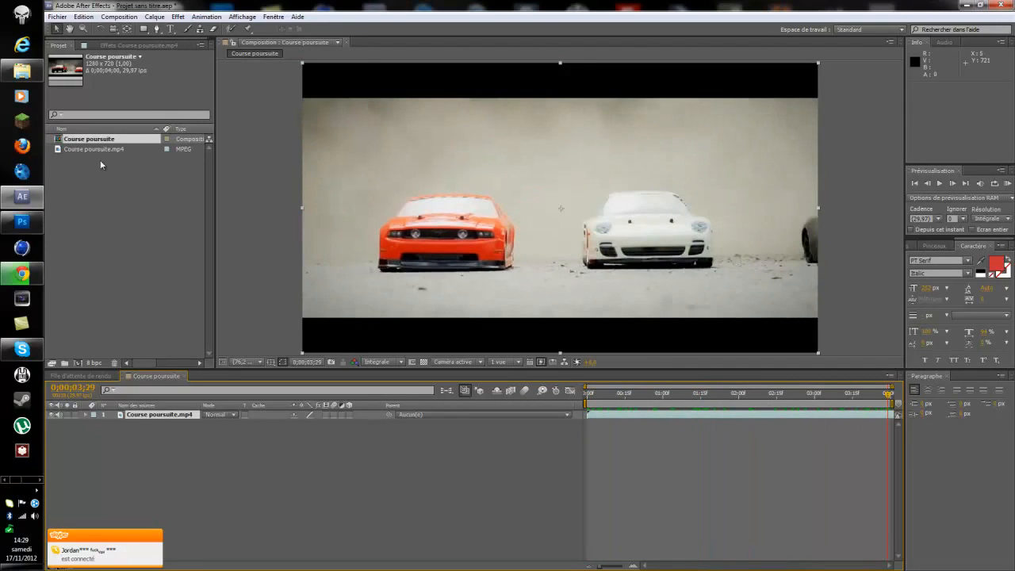
Add the composition to the render queue, keep its render settings, and set the output module's format to PNG sequence
left_click(118, 17)
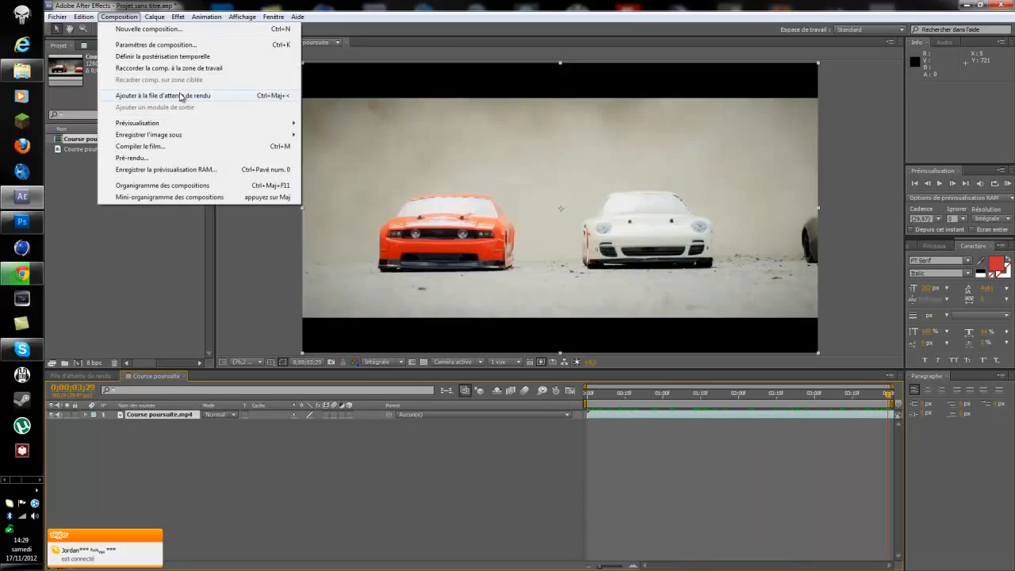
left_click(182, 96)
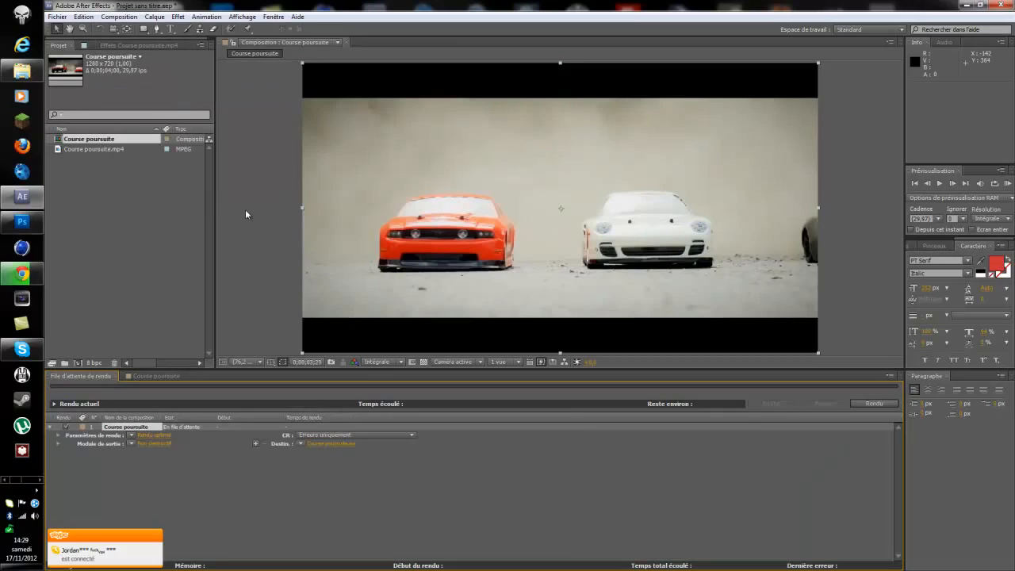
left_click(153, 435)
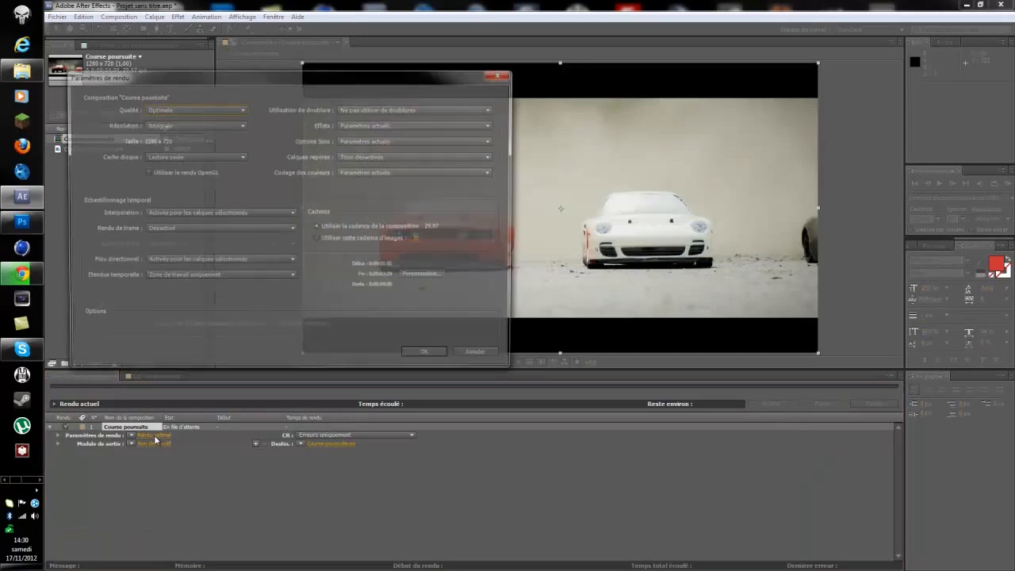
left_click(420, 355)
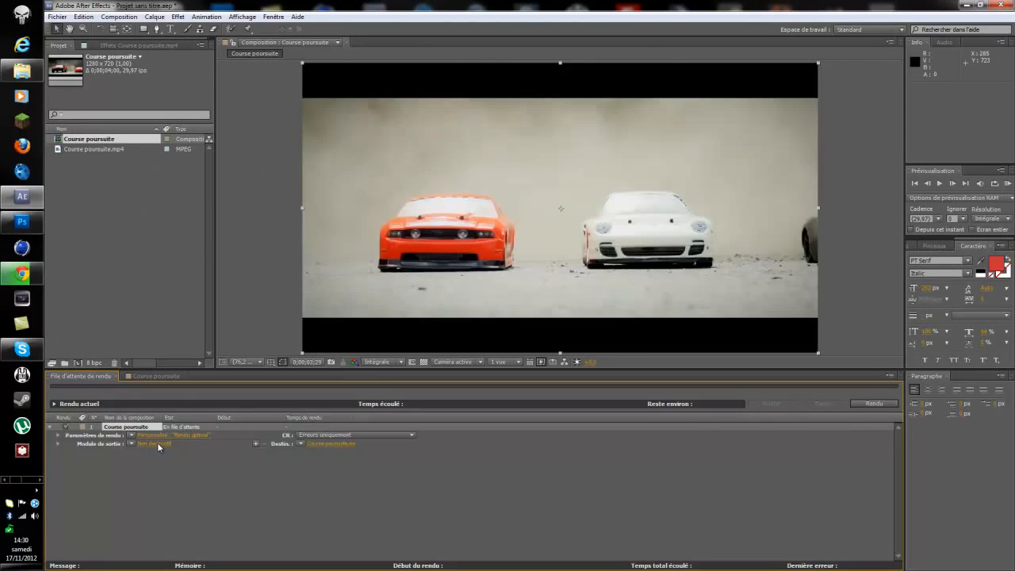
left_click(157, 442)
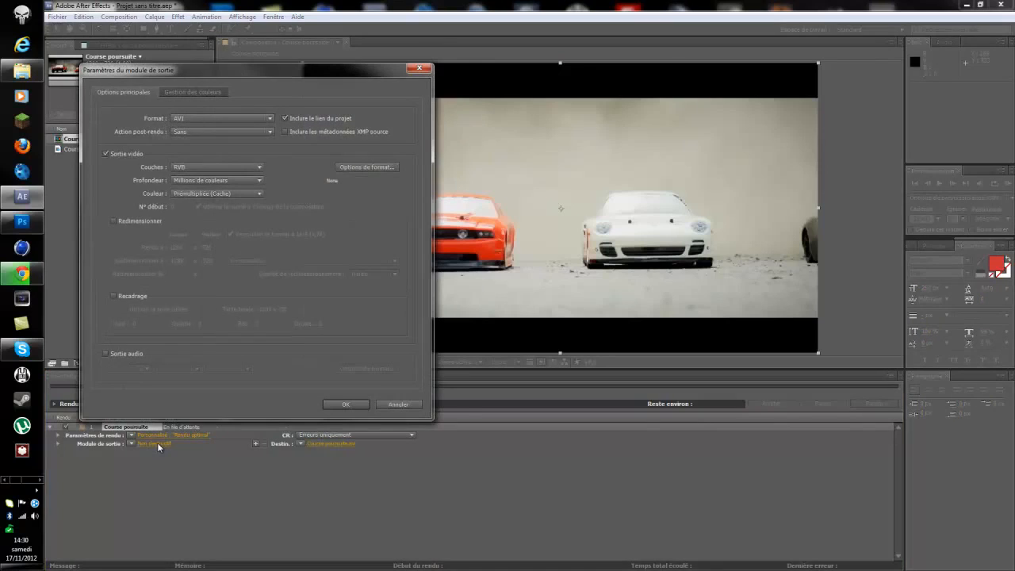
left_click(208, 120)
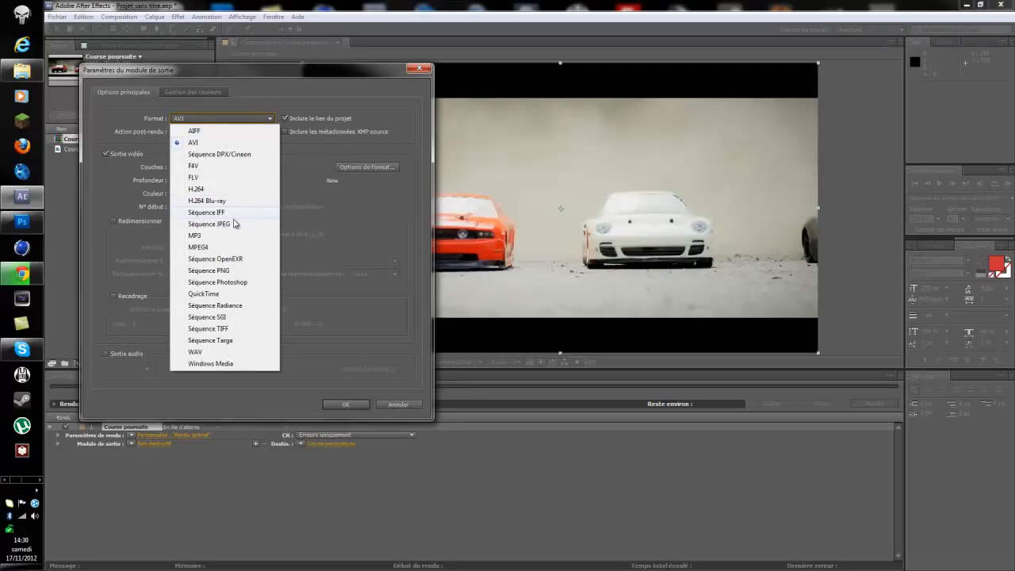
left_click(208, 271)
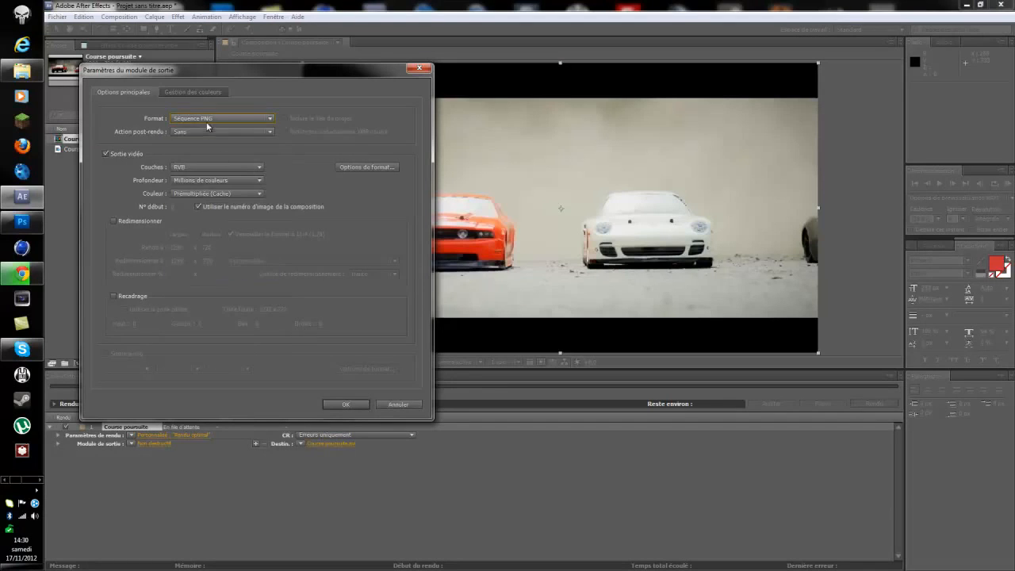
left_click(346, 405)
Set the render destination to the séquence tuto folder on the desktop, keeping the file name, and start the render
left_click(329, 442)
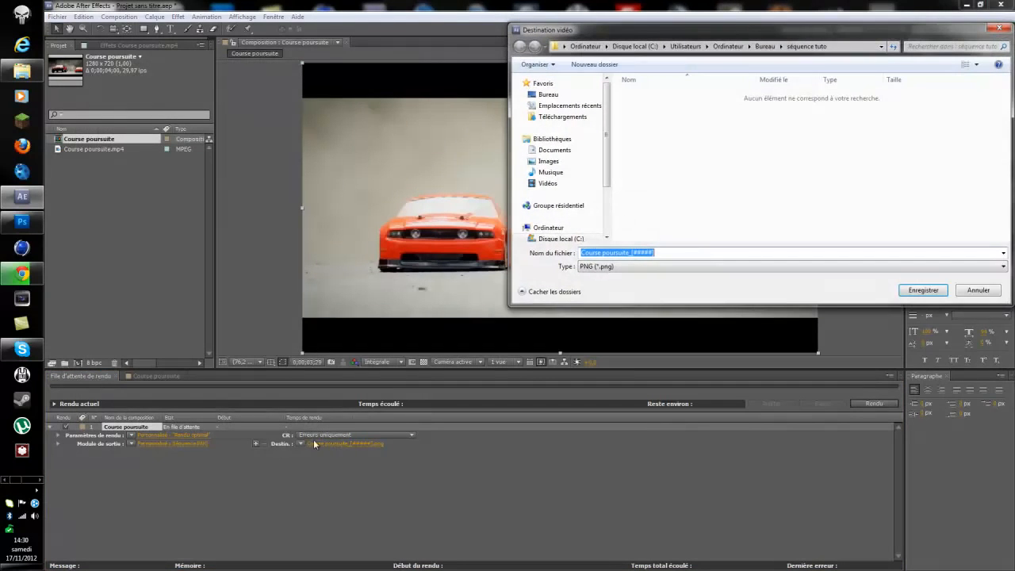
left_click(549, 95)
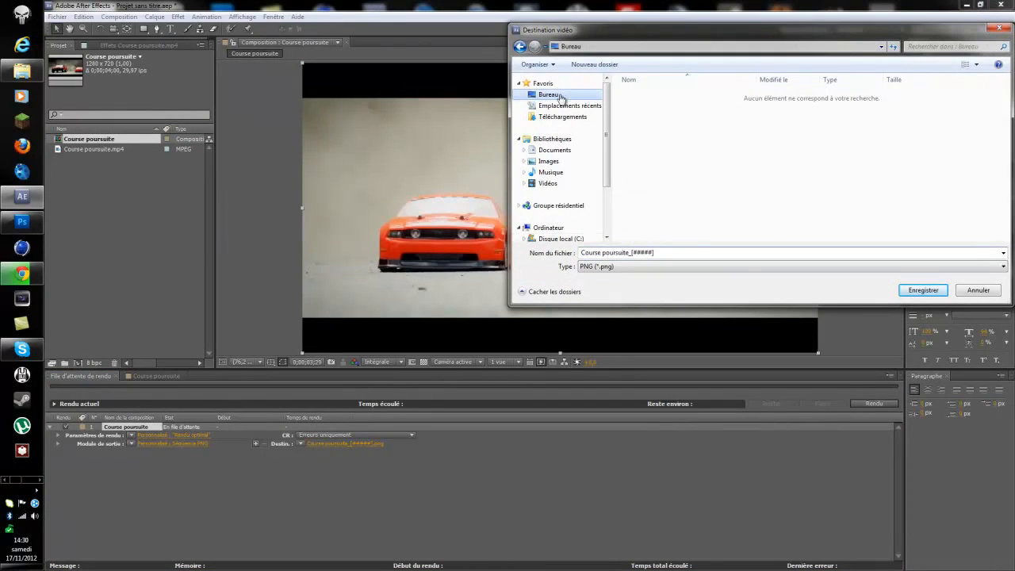
left_click(793, 204)
scroll(785, 207, "down", 2)
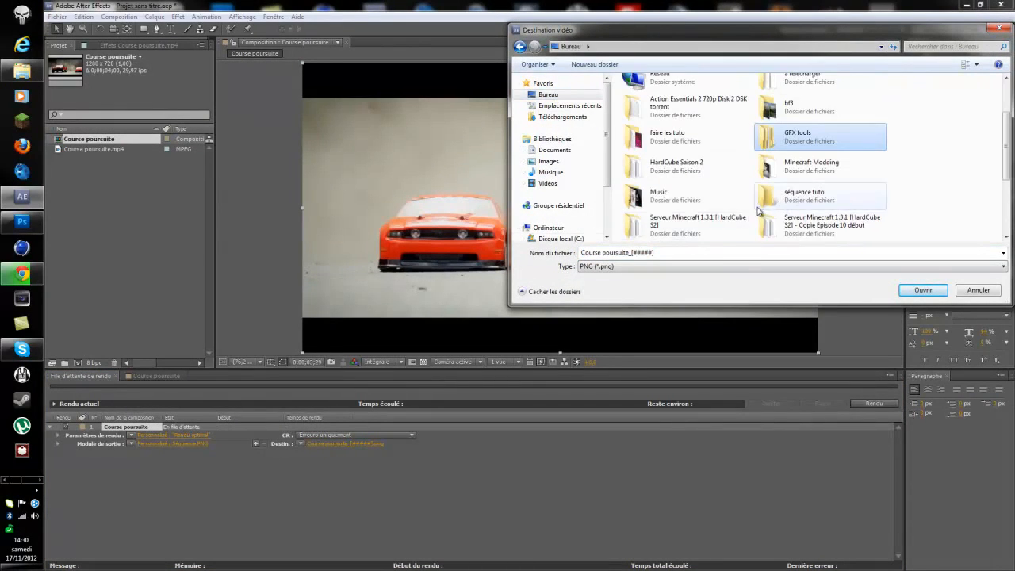
double_click(797, 198)
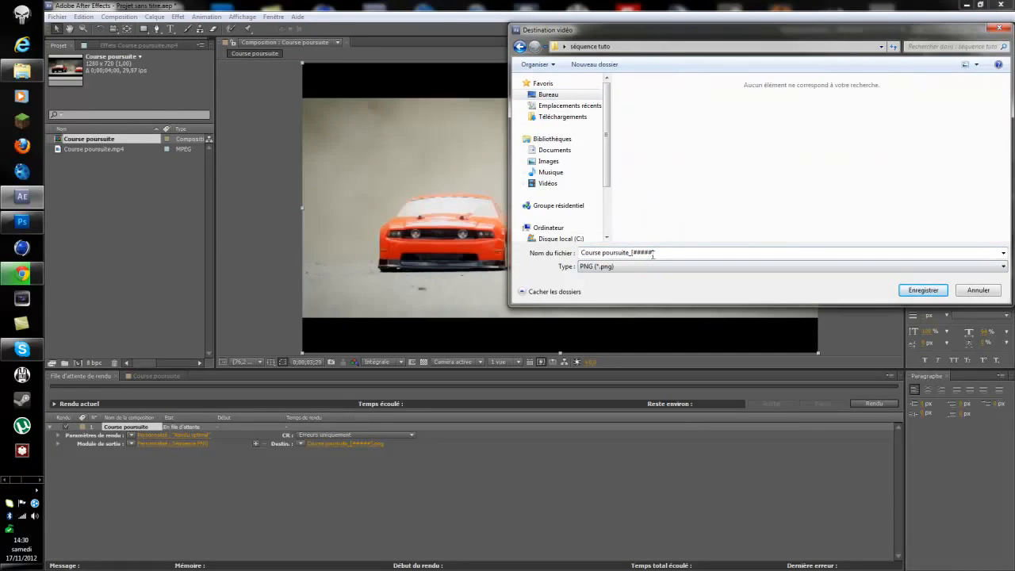
left_click(912, 294)
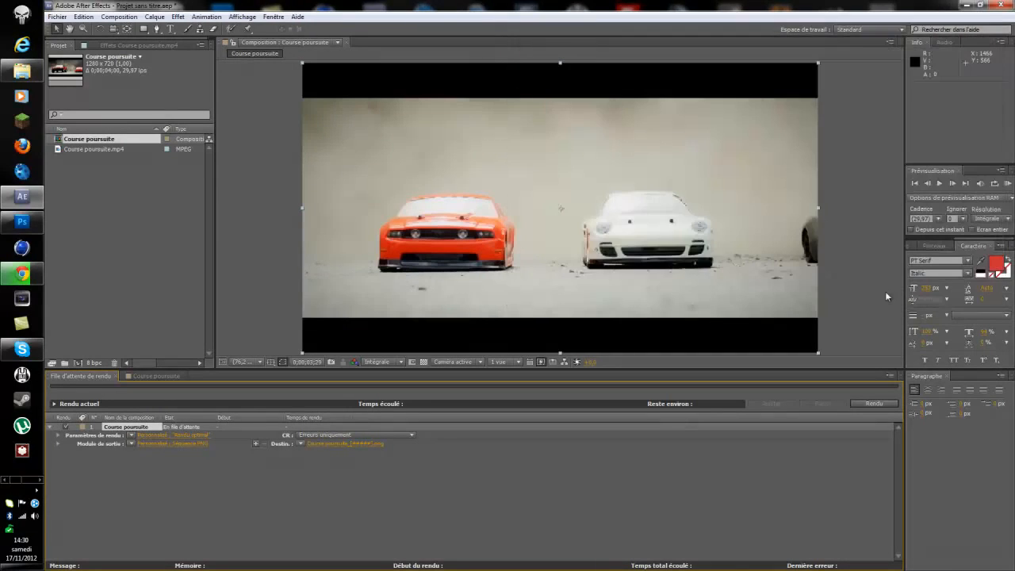
left_click(867, 406)
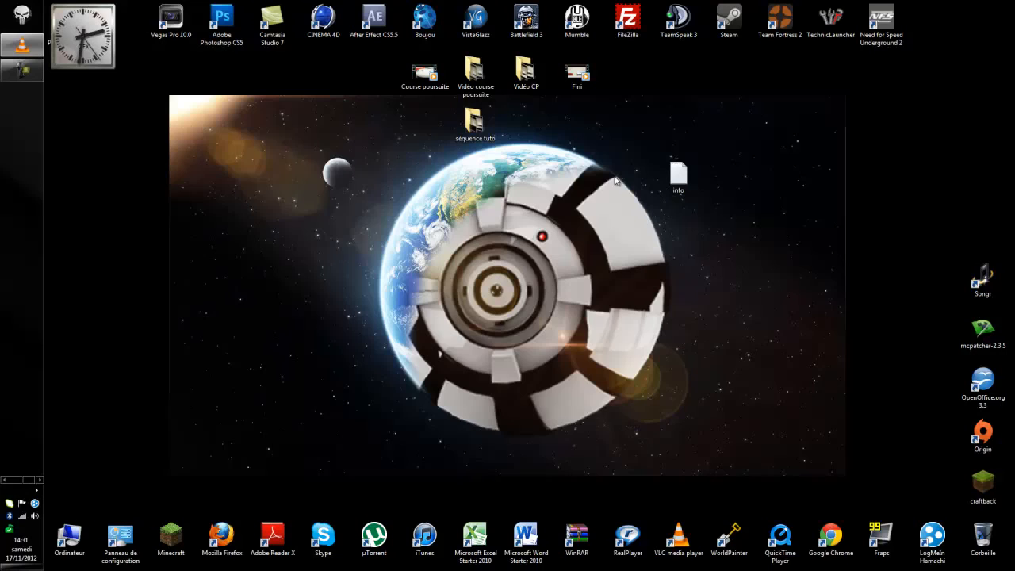
Switch back to After Effects and close it, saving the project on the desktop as séquence tuto png
left_click(6, 481)
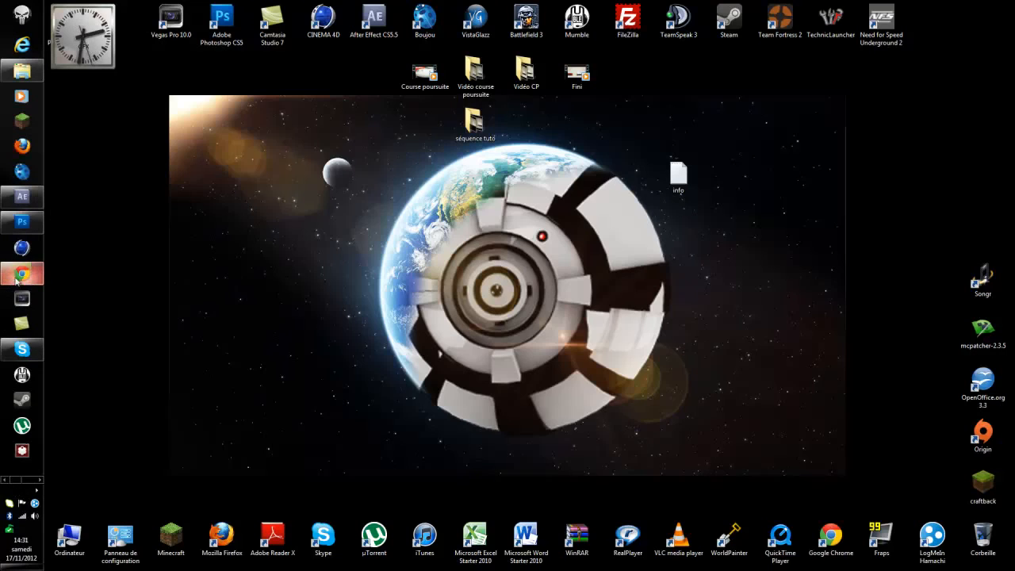
mouse_move(22, 274)
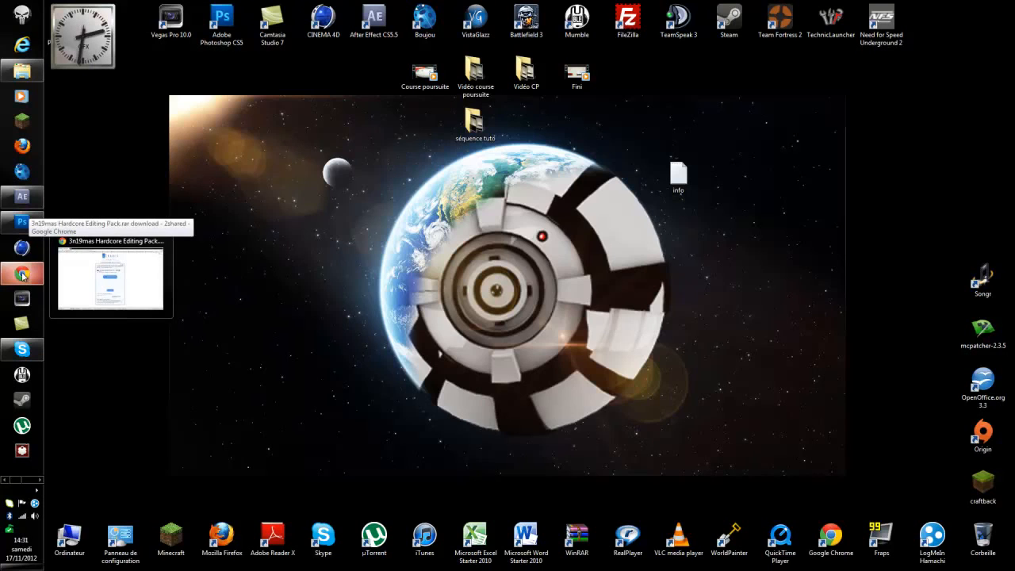
mouse_move(22, 196)
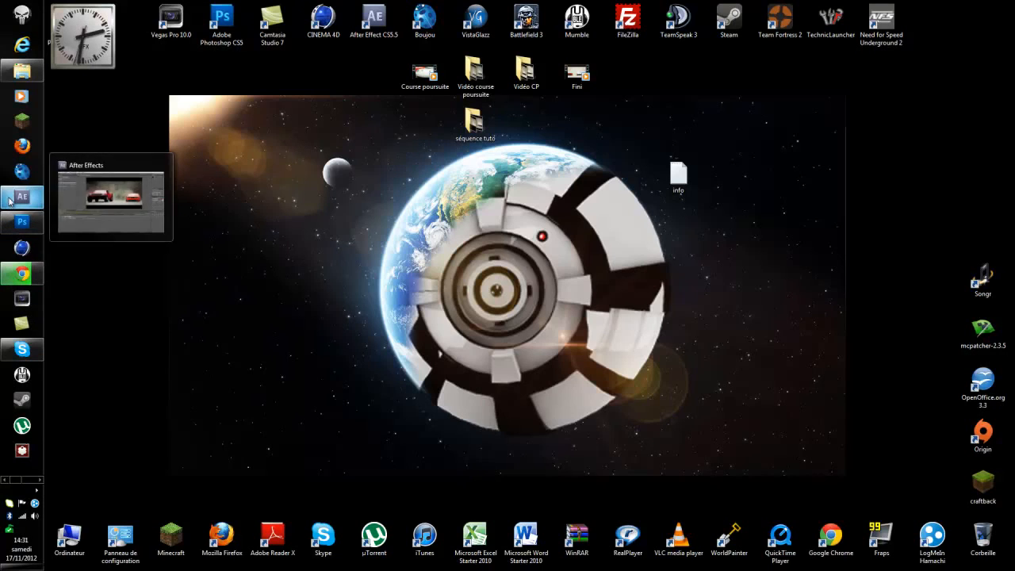
left_click(71, 206)
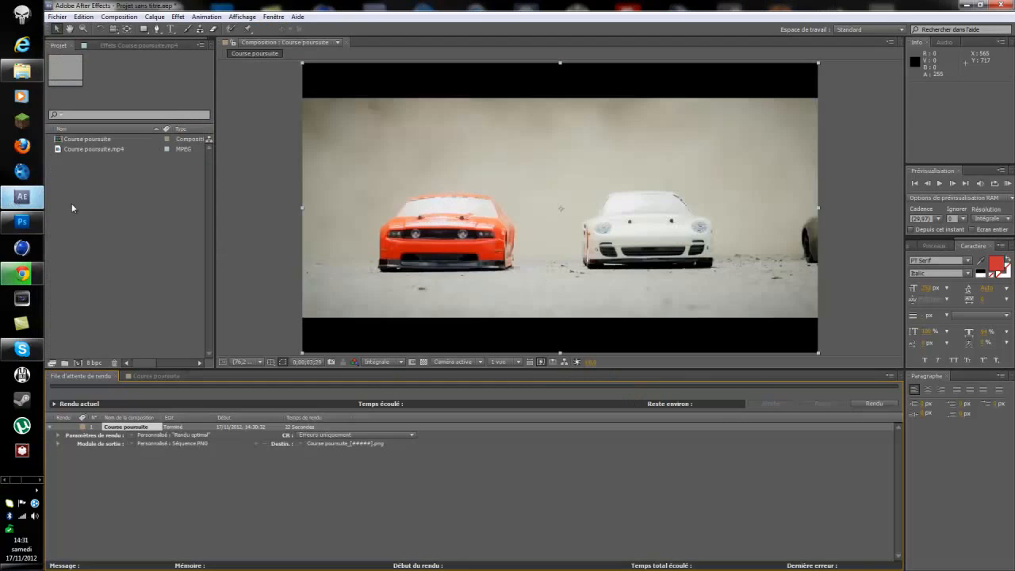
left_click(1000, 6)
left_click(504, 304)
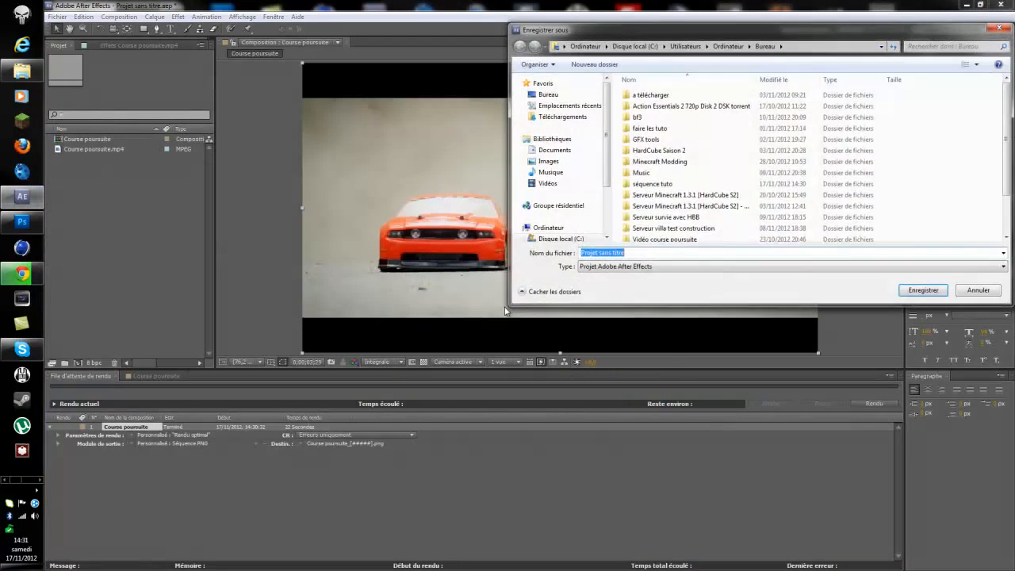
left_click(547, 95)
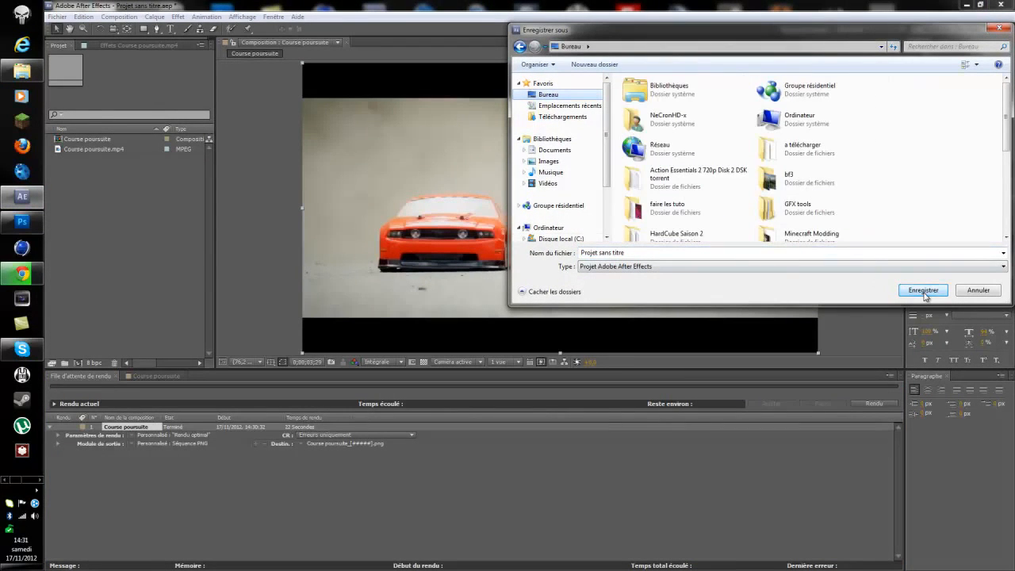
left_click(763, 254)
type("s")
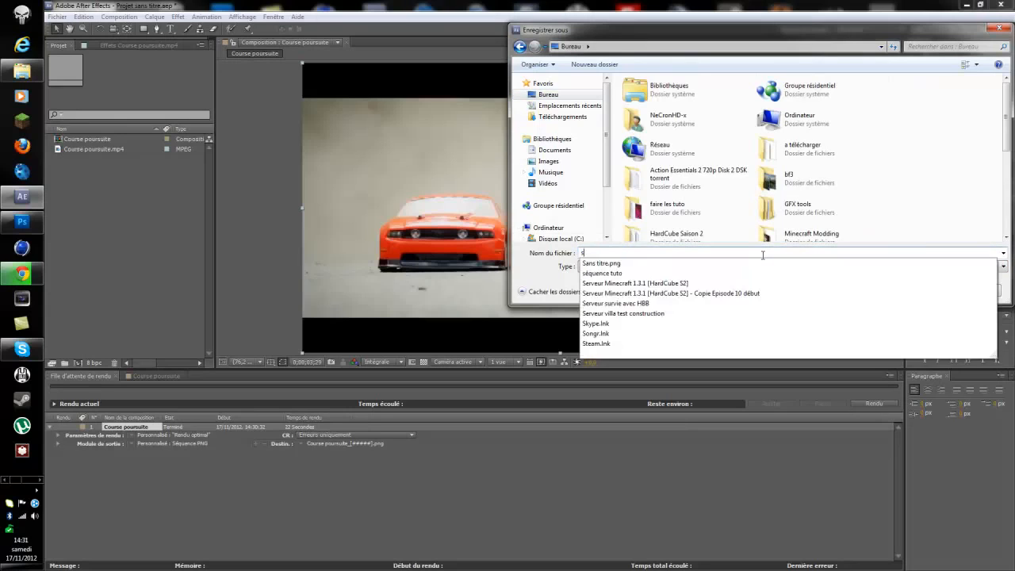
type("équence tuto")
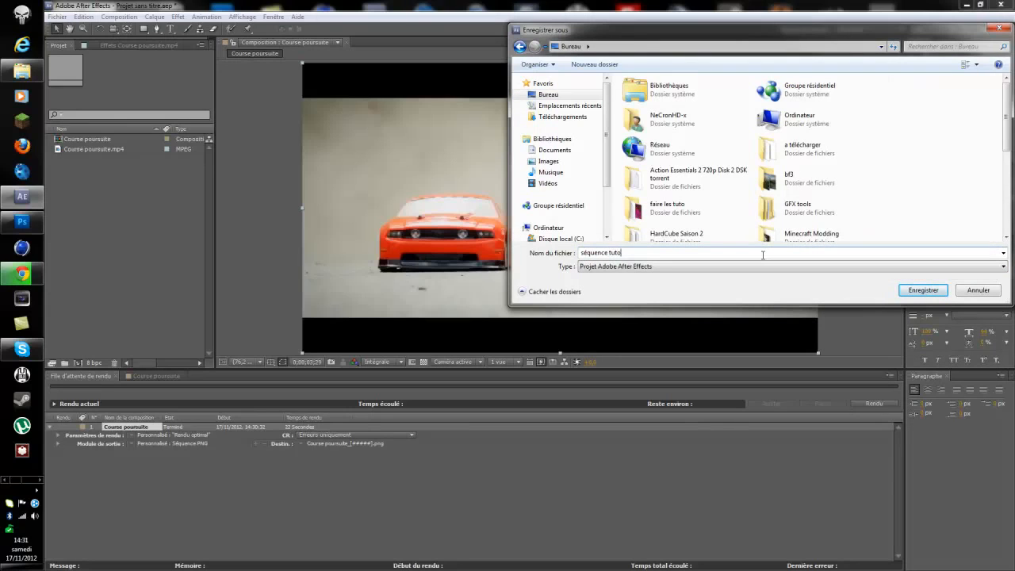
type(" png")
key("Return")
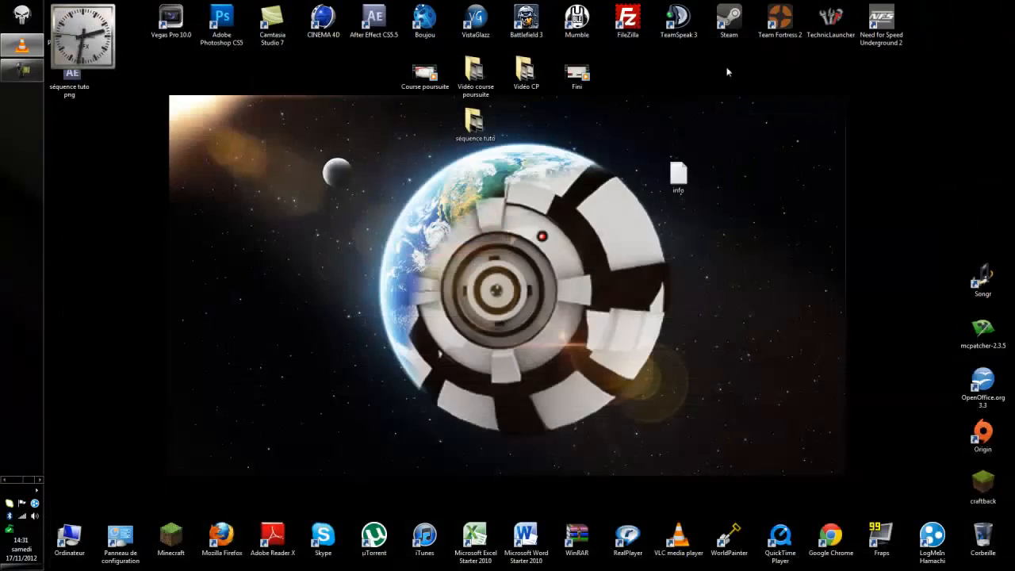
Move the séquence tuto png project file below the séquence tuto folder on the desktop and open that folder in a maximized window
left_click_drag(71, 75, 477, 143)
double_click(477, 143)
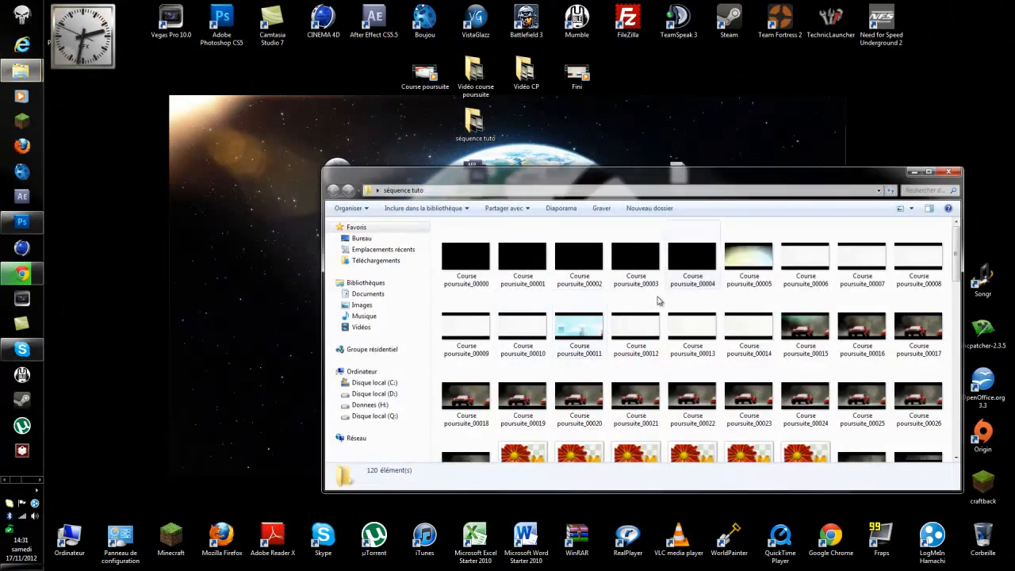
left_click(930, 170)
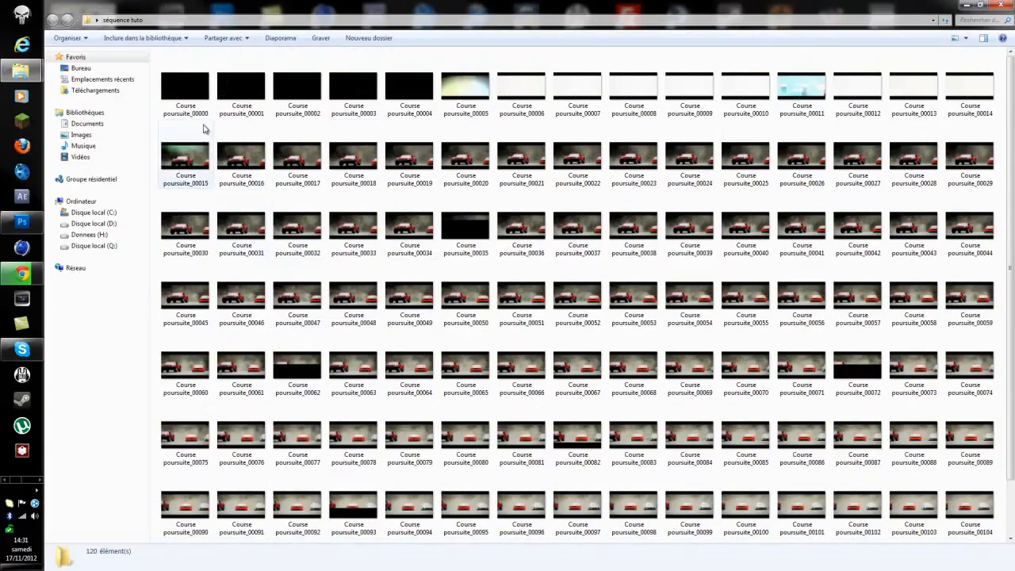
View the rendered frames one after another in the photo viewer, starting from Course poursuite_00031, and close the viewer and folder
double_click(259, 215)
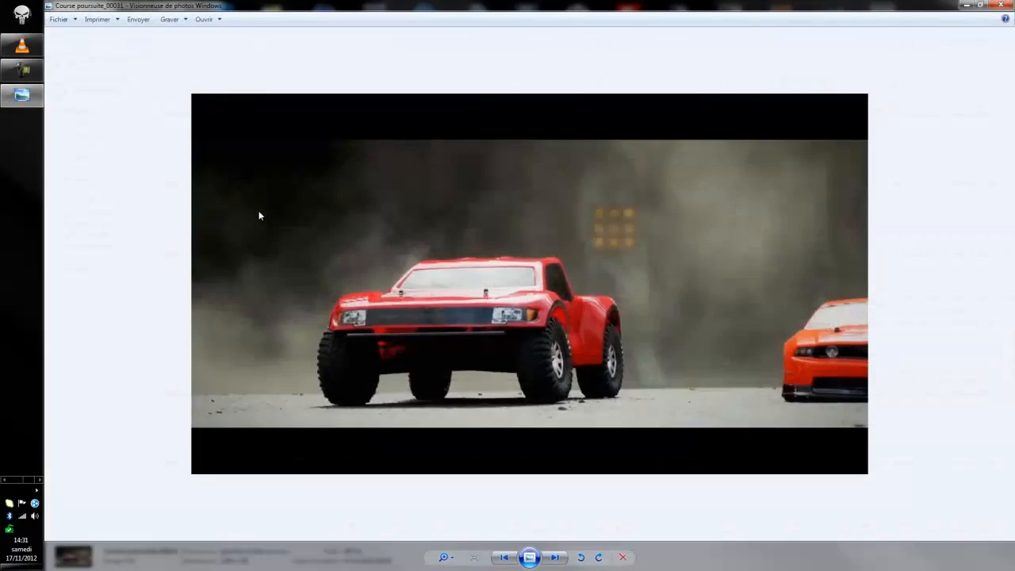
key("Right")
key("Right")
key("Right")
key("Right")
key("Right")
key("Right")
key("Right")
key("Right")
key("Right")
key("Right")
key("Right")
key("Right")
key("Right")
key("Right")
key("Right")
key("Right")
key("Right")
key("Right")
key("Right")
key("Right")
key("Right")
key("Right")
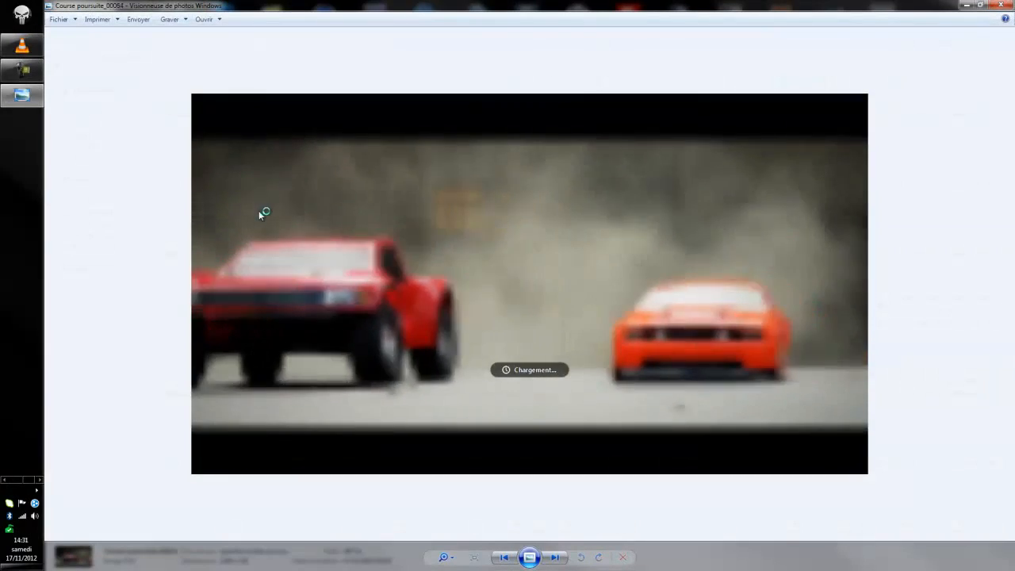
key("Right")
key("Right")
key("Right")
key("Right")
key("Right")
key("Right")
key("Right")
key("Right")
key("Right")
key("Right")
key("Right")
key("Right")
key("Right")
key("Right")
key("Right")
key("Right")
key("Right")
key("Right")
key("Right")
key("Right")
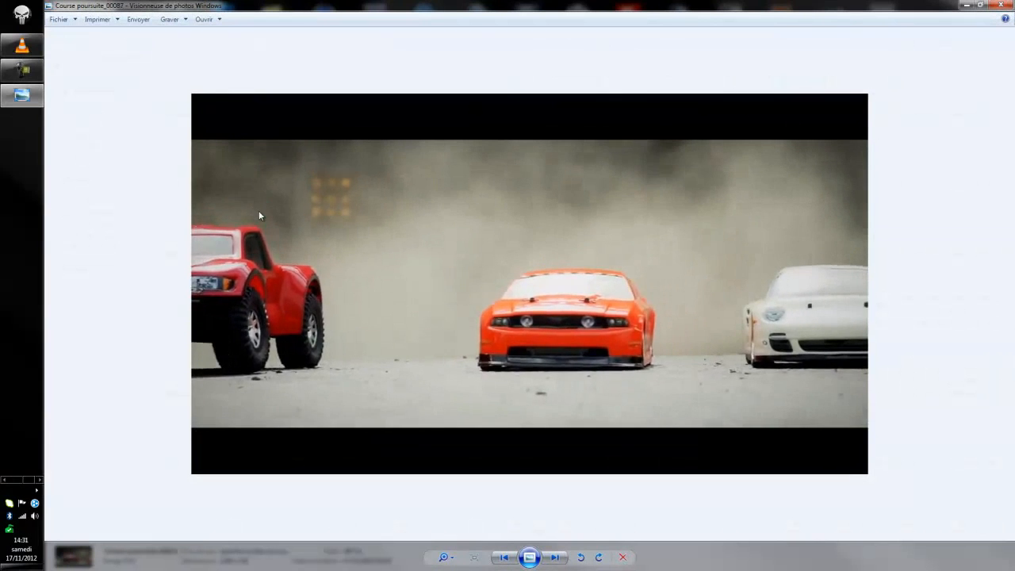
key("Right")
key("Right")
key("Right")
key("Right")
key("Right")
key("Right")
key("Right")
key("Right")
key("Right")
key("Right")
key("Right")
key("Right")
key("Right")
key("Right")
key("Right")
key("Right")
key("Right")
key("Right")
key("Right")
key("Right")
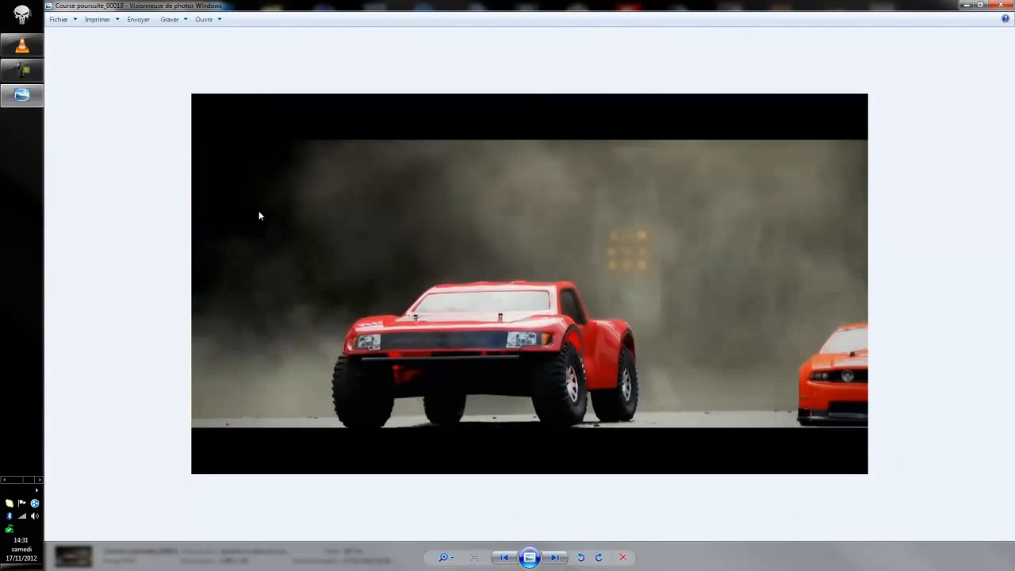
key("Right")
key("Right")
key("Right")
key("Right")
key("Right")
key("Right")
key("Right")
key("Right")
key("Right")
key("Right")
key("Right")
key("Right")
key("Right")
key("Right")
key("Right")
key("Right")
key("Right")
key("Right")
key("Right")
key("Right")
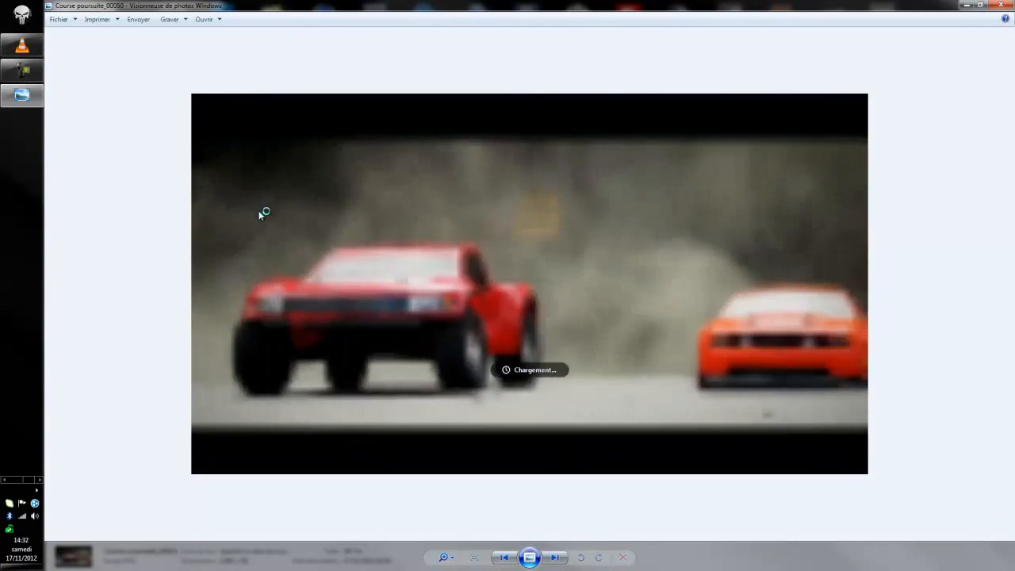
left_click(1000, 4)
scroll(646, 209, "down", 1)
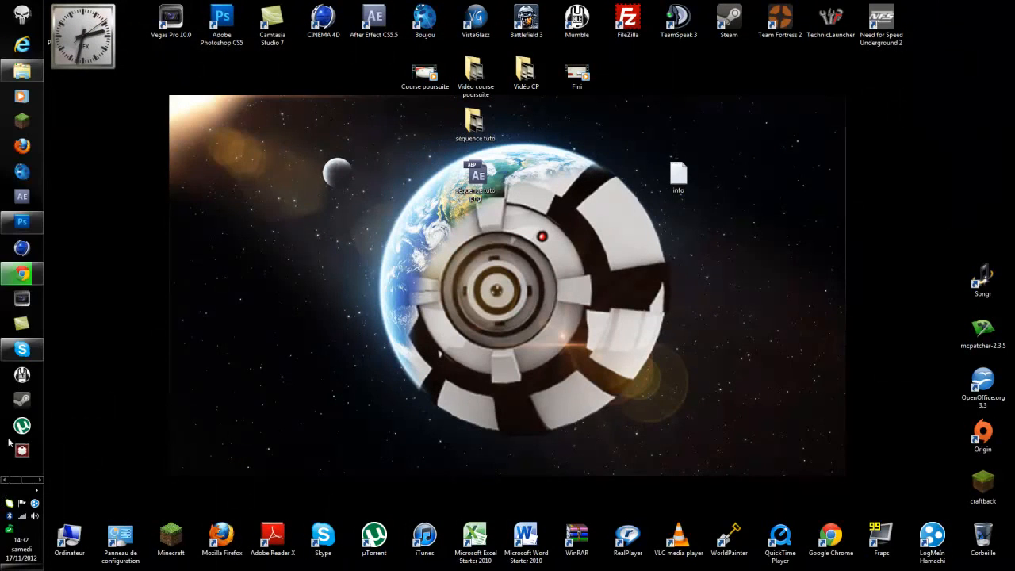
Switch to Photoshop, collapse the NeCronHDx script set, and keep the list of scripts displayed
left_click(27, 222)
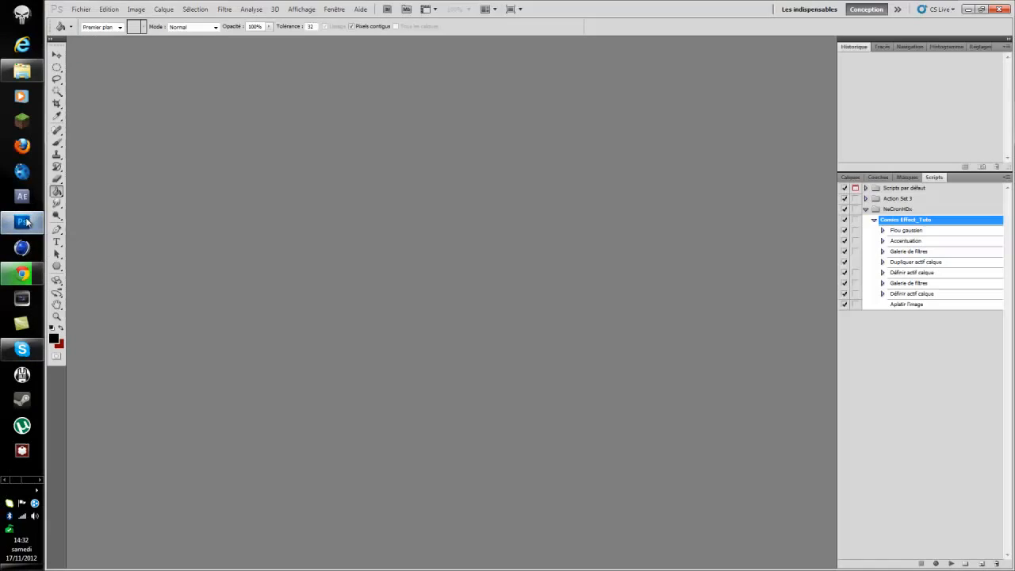
left_click(864, 209)
left_click(853, 177)
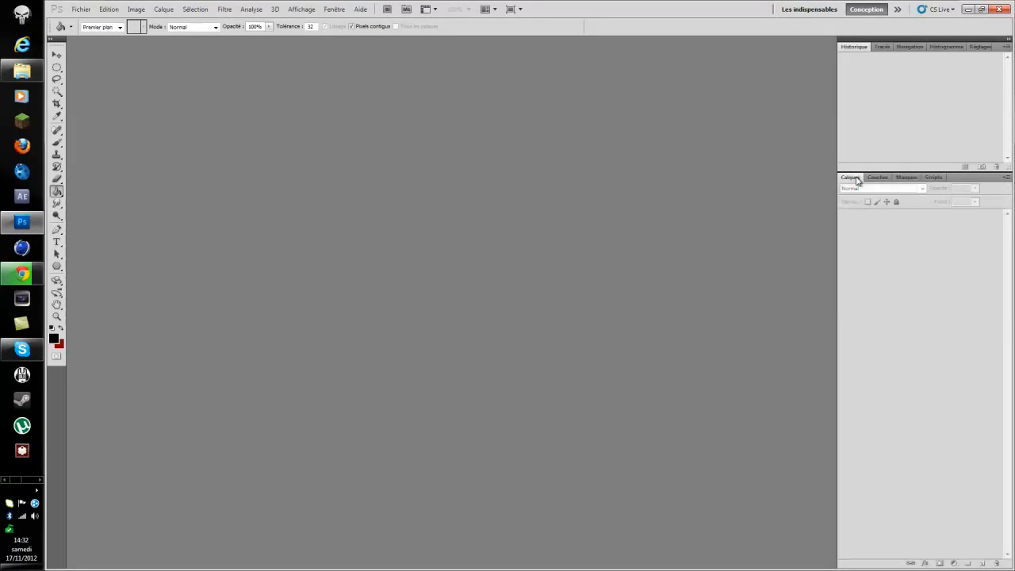
left_click(933, 177)
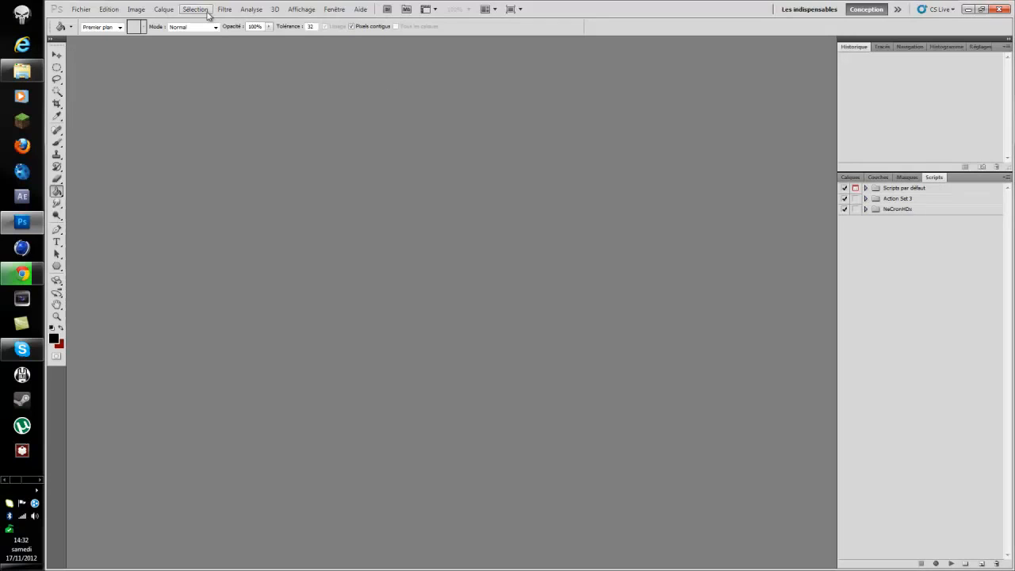
left_click(333, 10)
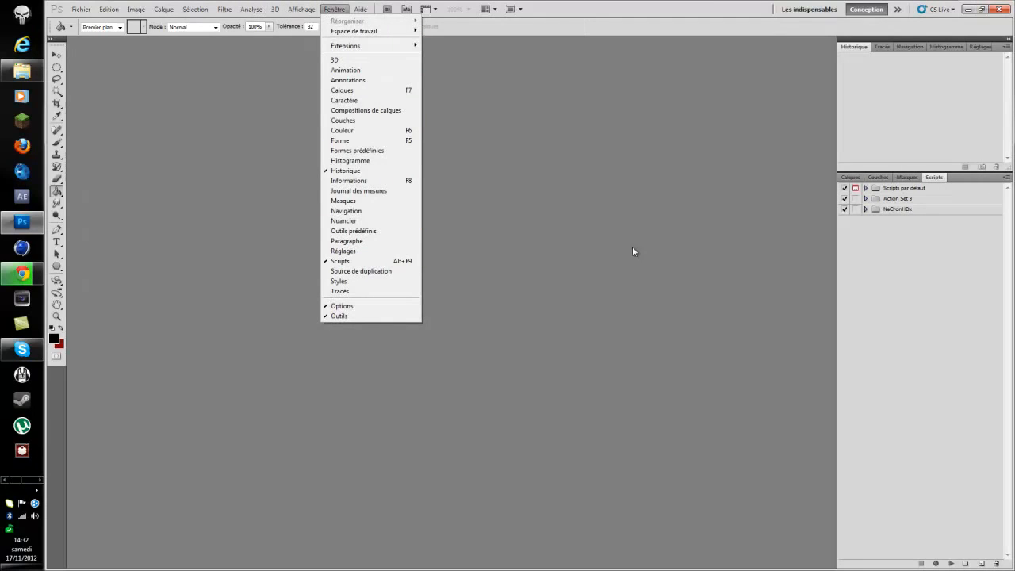
left_click(678, 180)
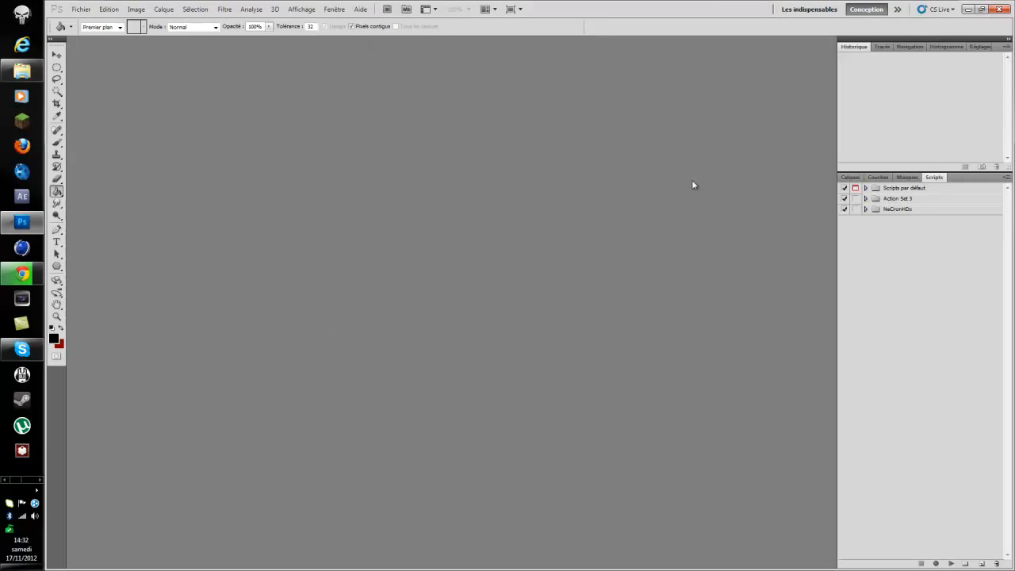
Open the frame Course poursuite_00023 from the séquence tuto folder
left_click(80, 9)
left_click(102, 30)
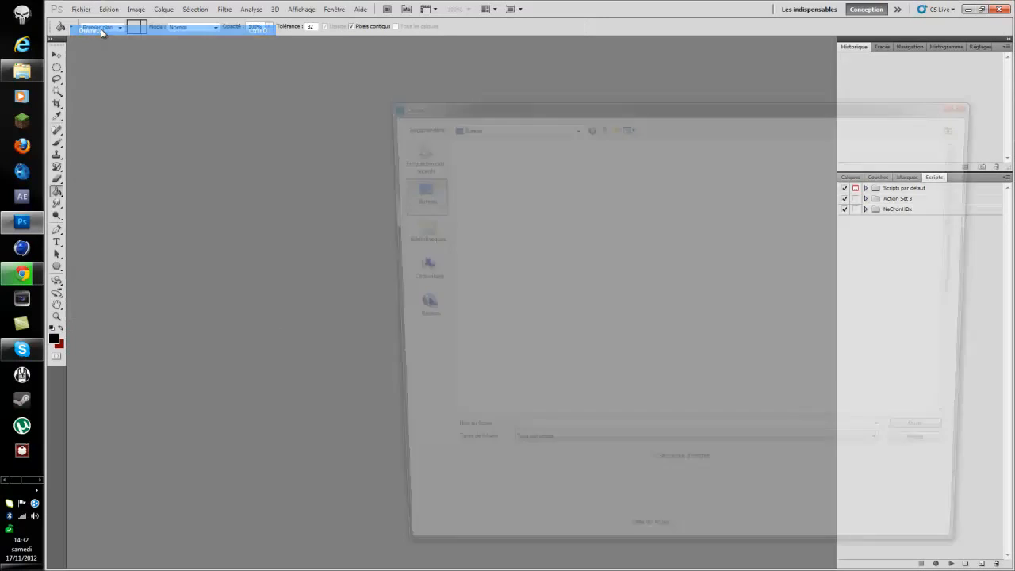
double_click(467, 370)
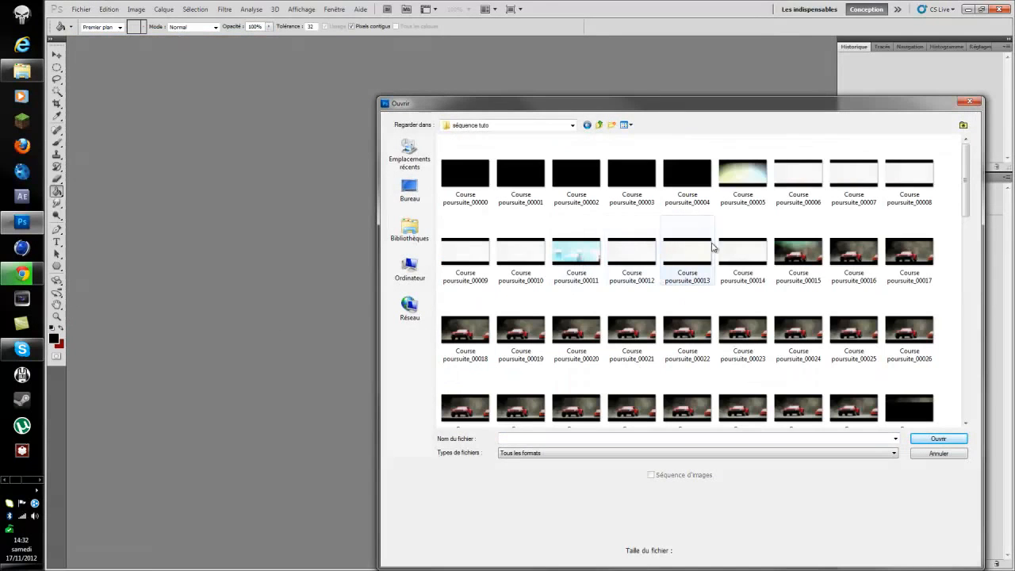
left_click_drag(696, 105, 614, 61)
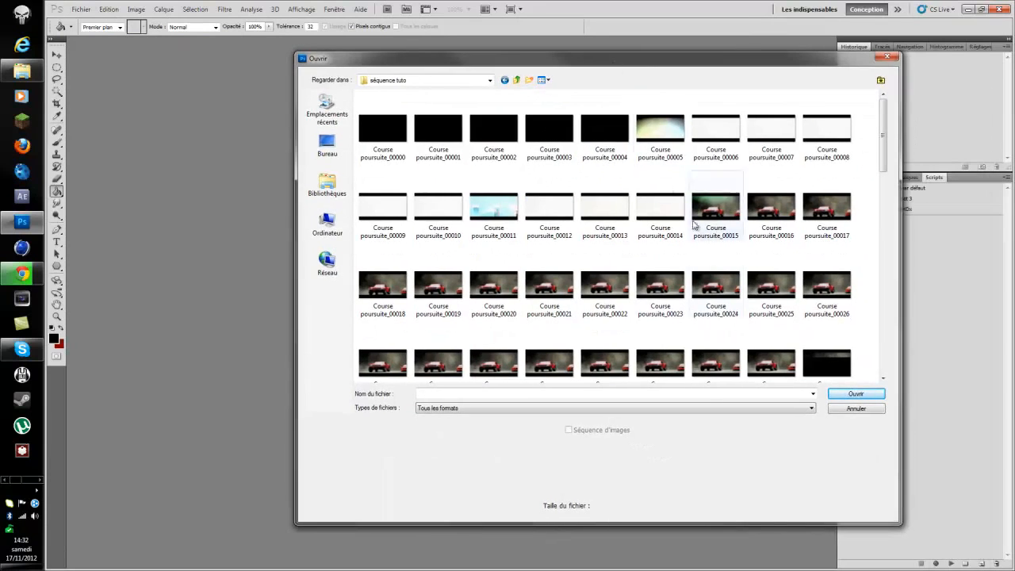
left_click(659, 287)
double_click(660, 287)
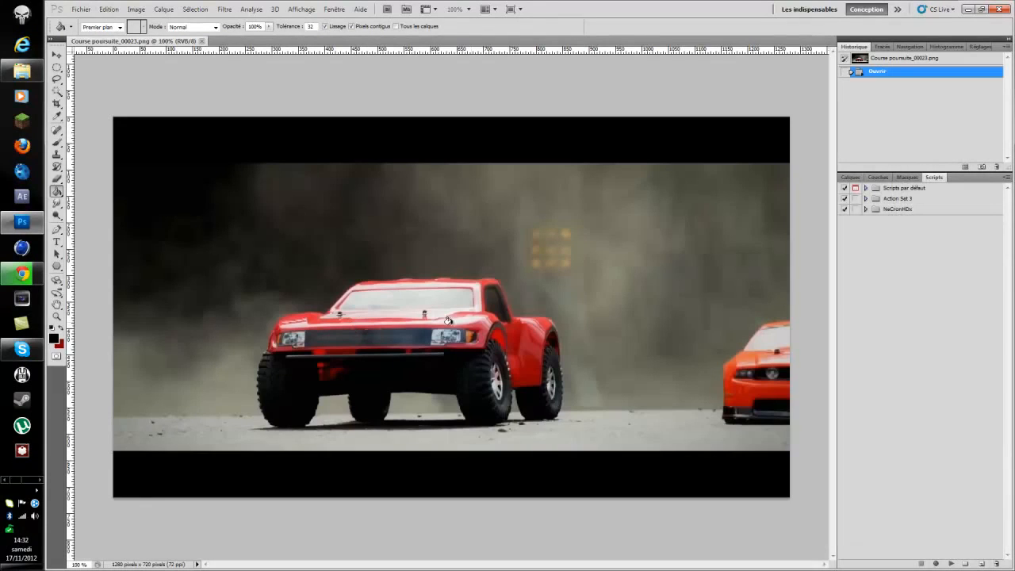
Run the Comics Effect_Tuto script from the NeCronHDx set on the frame and close the image without saving
left_click(864, 208)
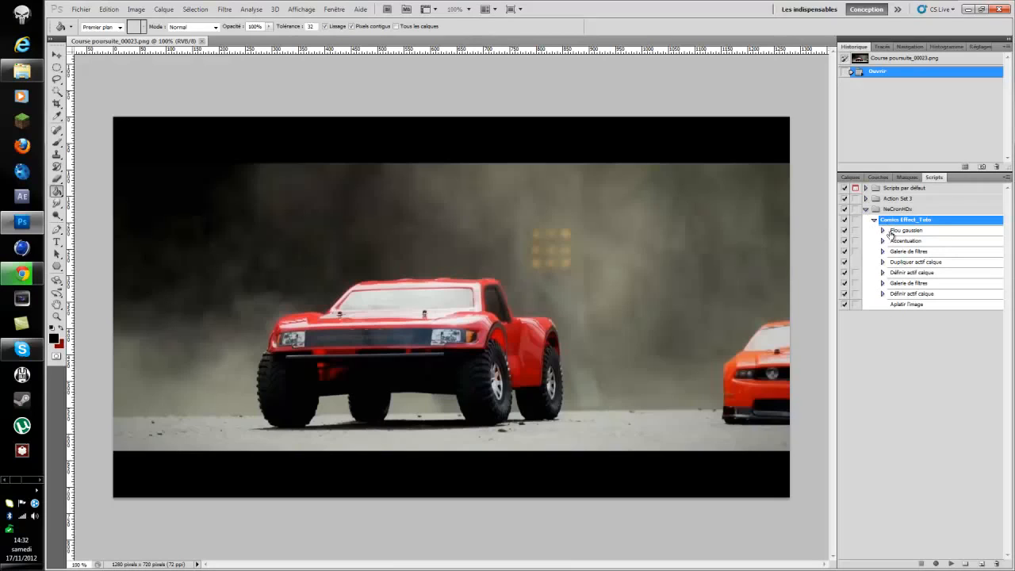
left_click(952, 564)
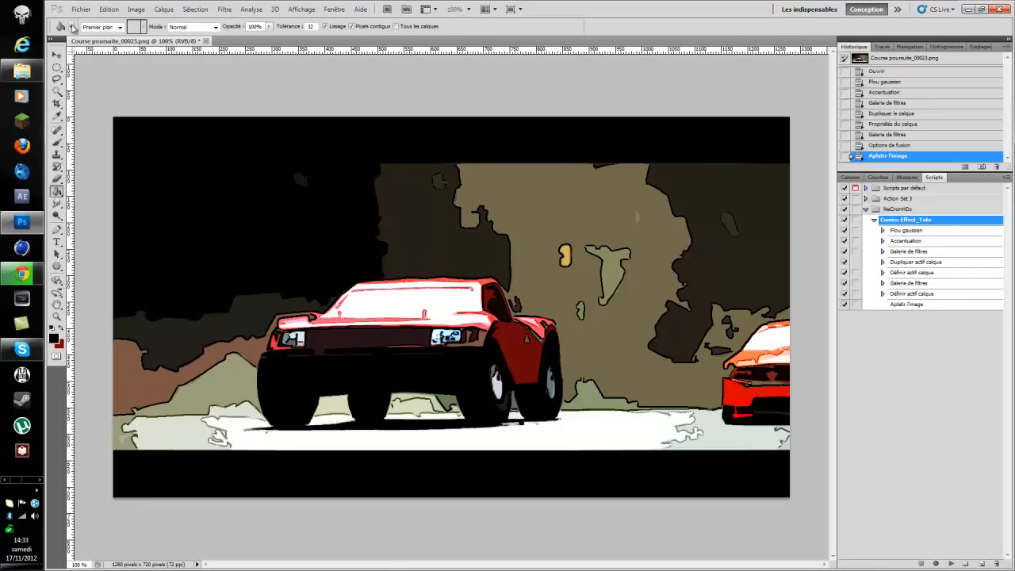
left_click(206, 41)
left_click(525, 225)
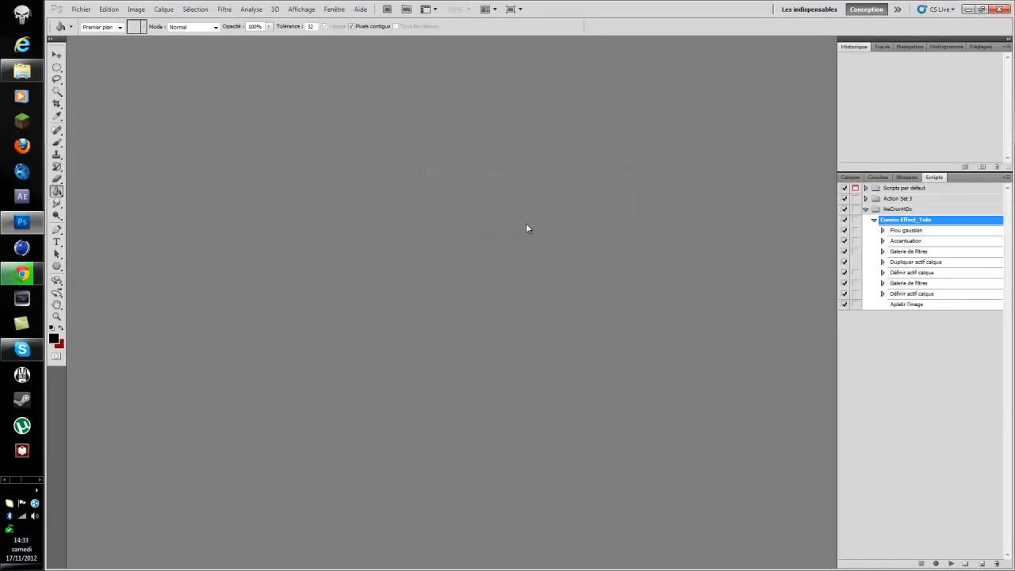
left_click(867, 210)
left_click(866, 210)
left_click(136, 13)
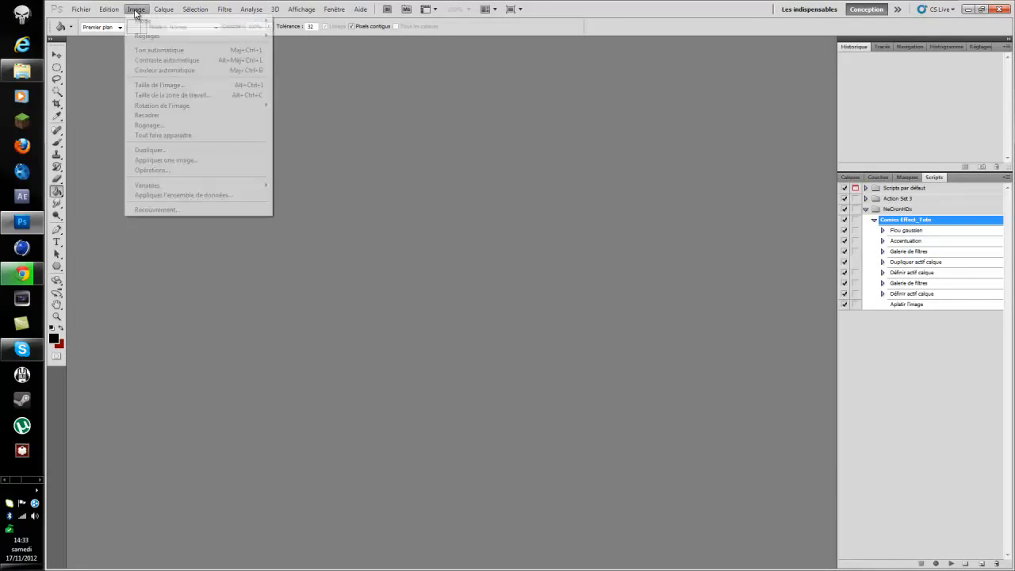
left_click(464, 133)
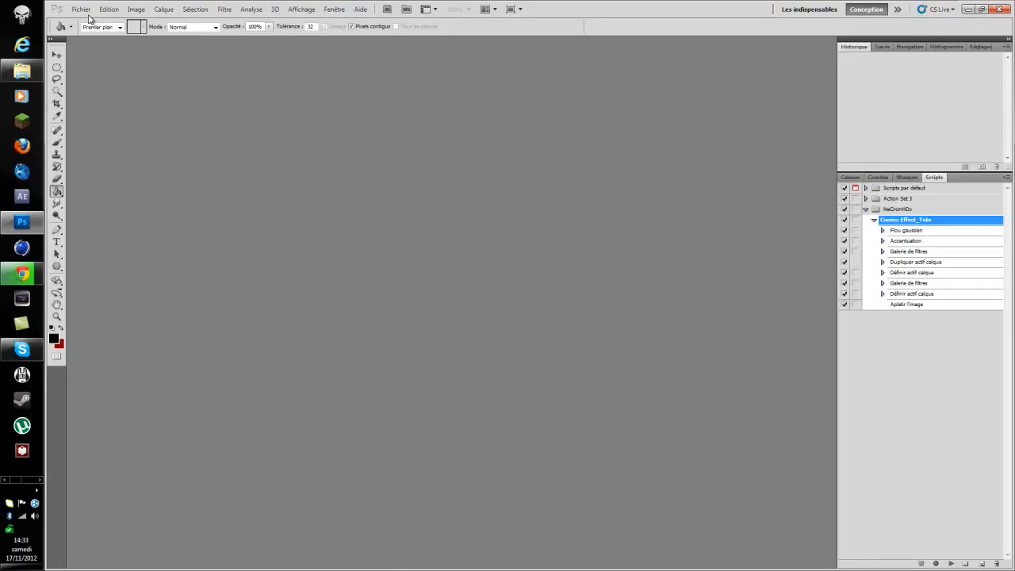
left_click(133, 9)
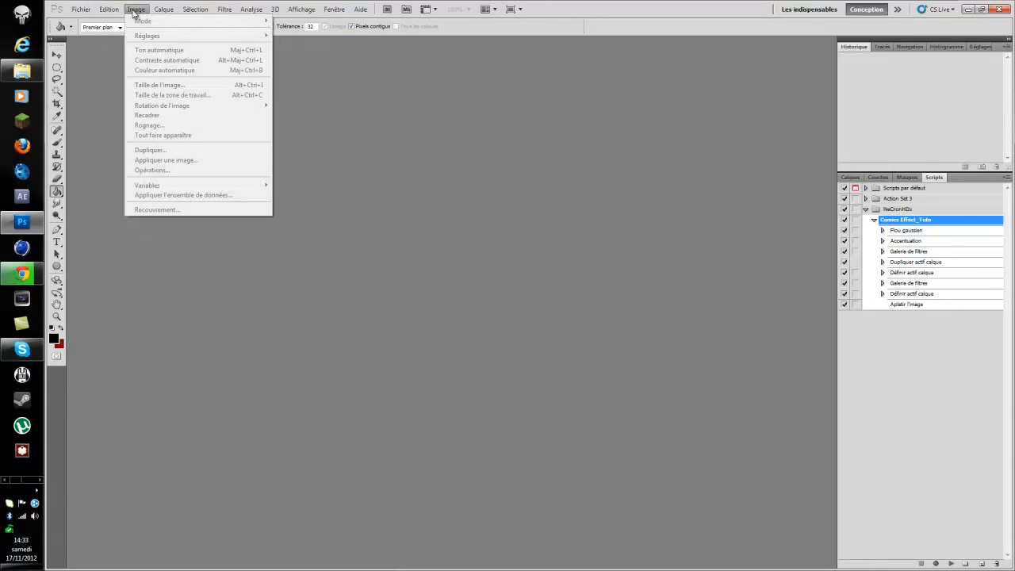
left_click(390, 124)
left_click(904, 328)
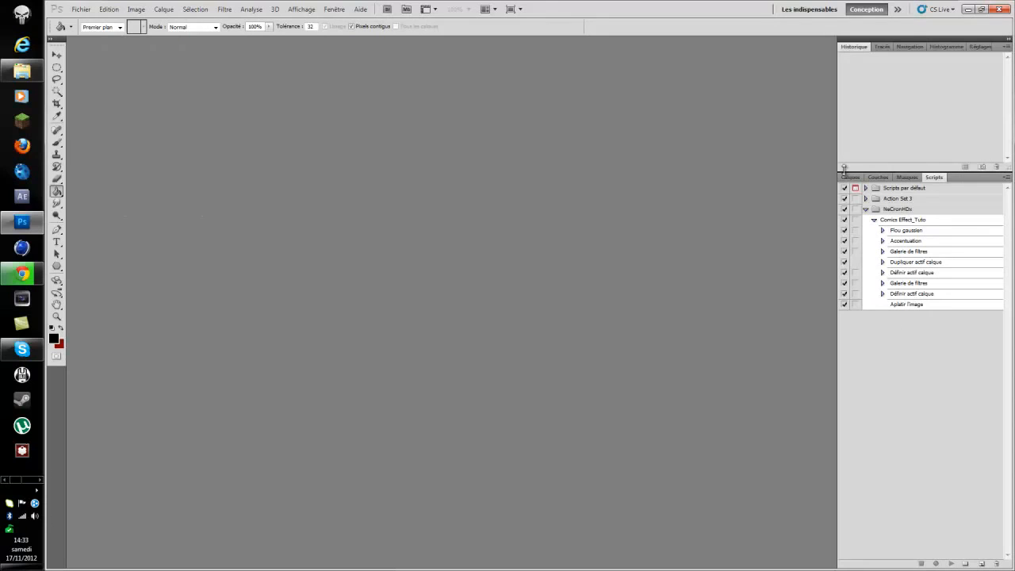
left_click(131, 9)
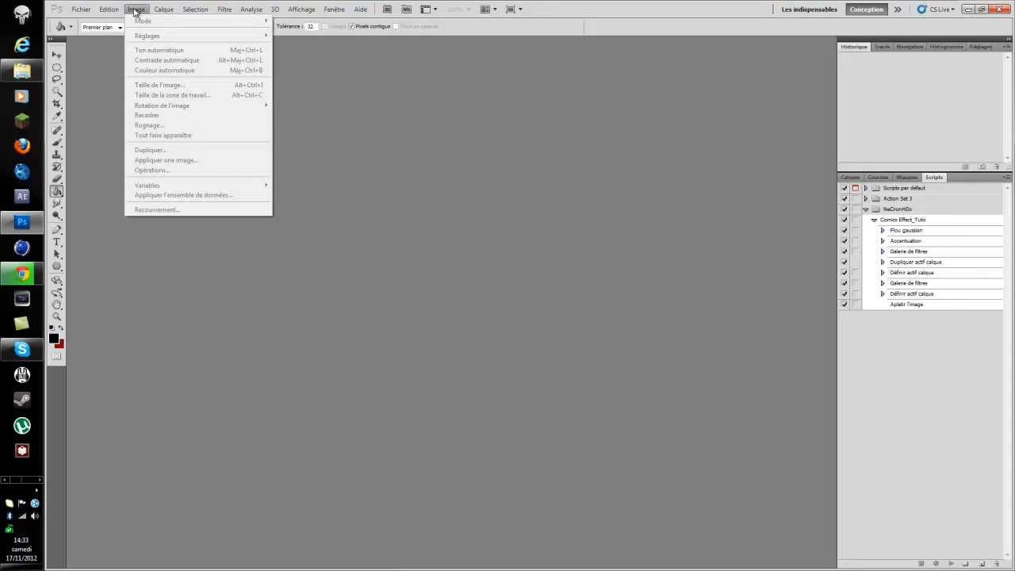
left_click(91, 136)
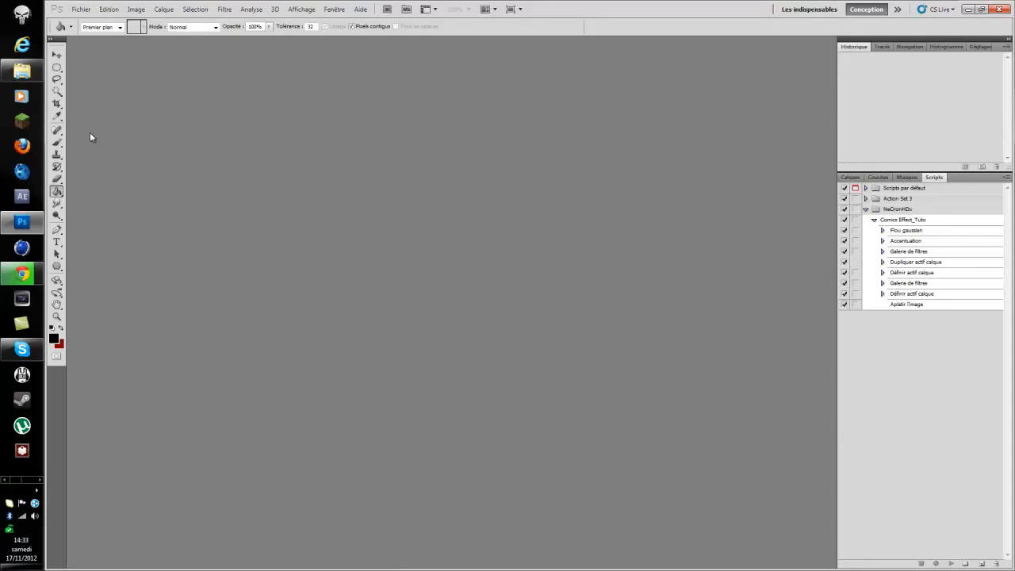
Create a new transparent document 1920 pixels wide and 1080 pixels high
left_click(80, 10)
left_click(89, 19)
left_click_drag(420, 181, 344, 182)
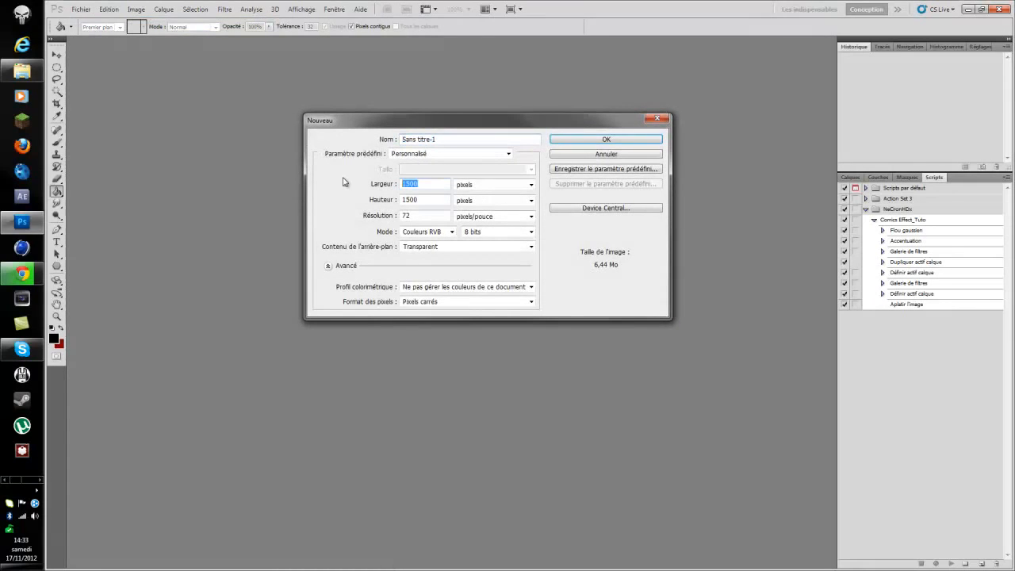
type("1920")
left_click_drag(418, 199, 295, 201)
type("1080")
left_click(572, 140)
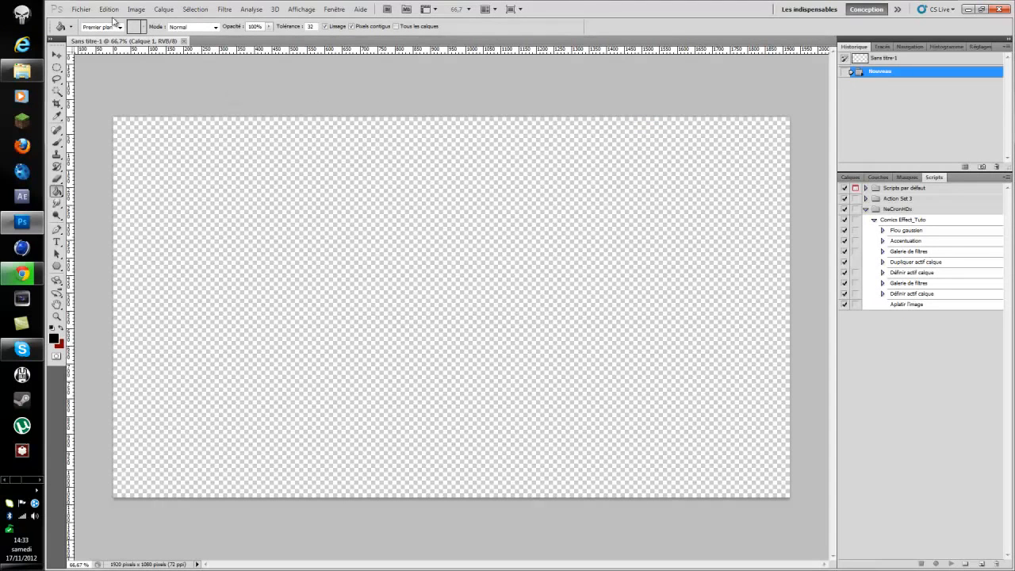
left_click(134, 10)
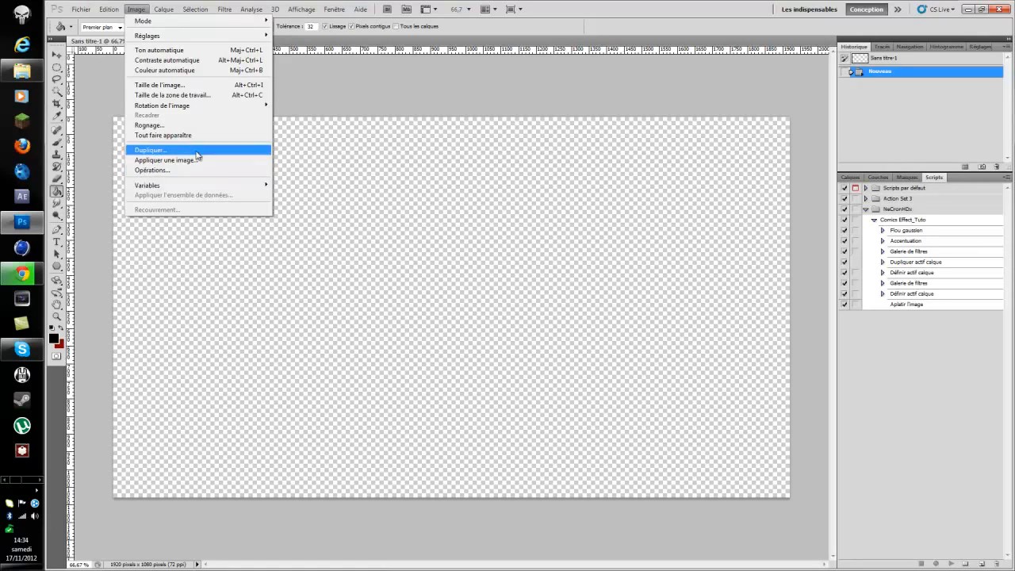
left_click(139, 11)
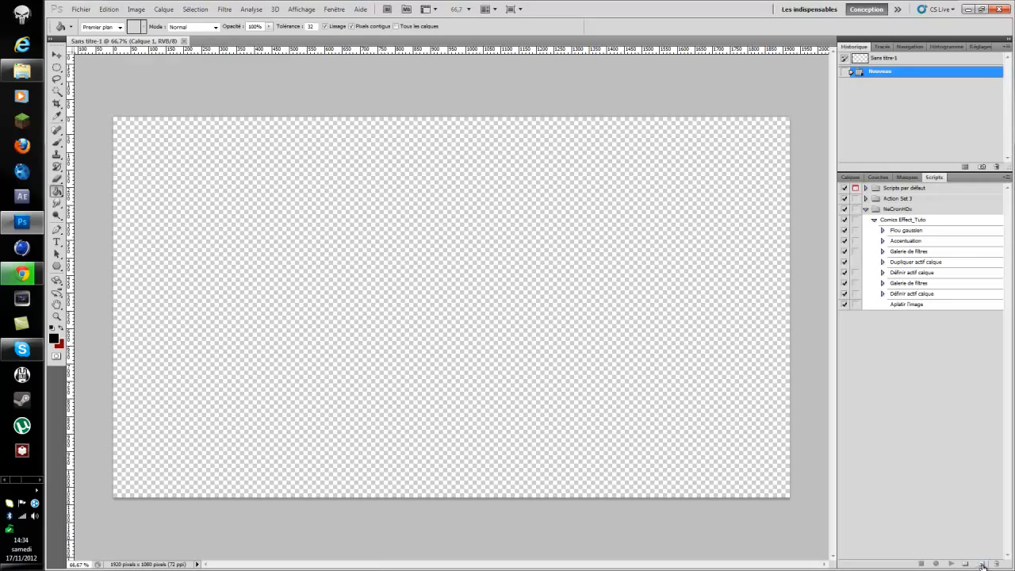
Create a new script named Tuto Comics Effect in the NeCronHDx set and start recording it
left_click(888, 209)
left_click(865, 208)
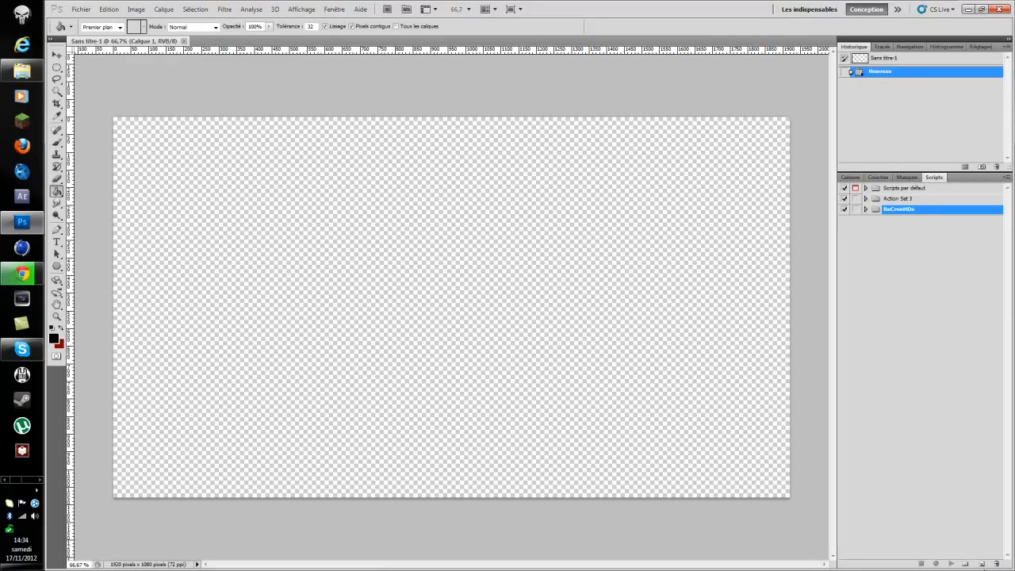
left_click(849, 178)
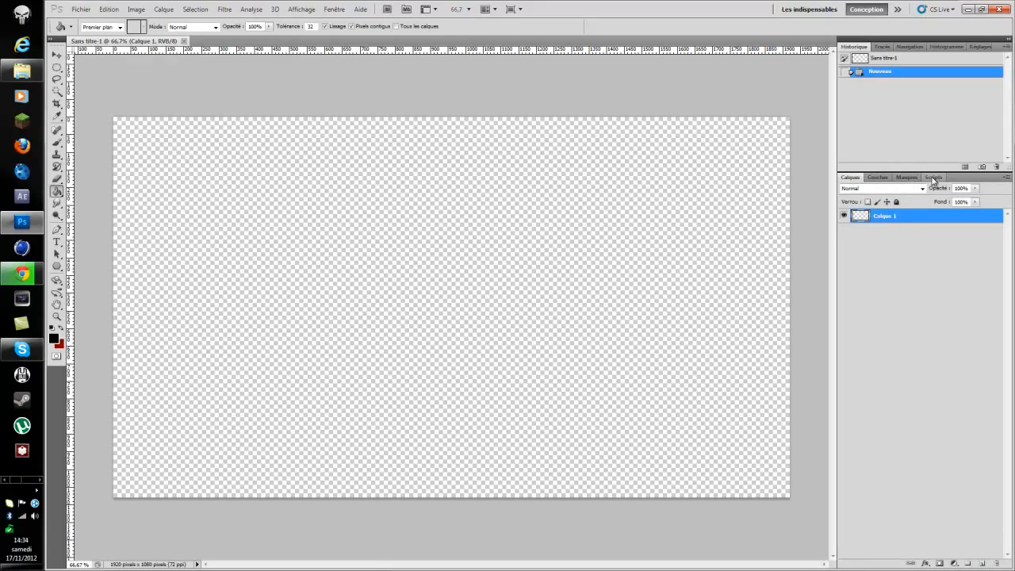
left_click(933, 177)
left_click(981, 562)
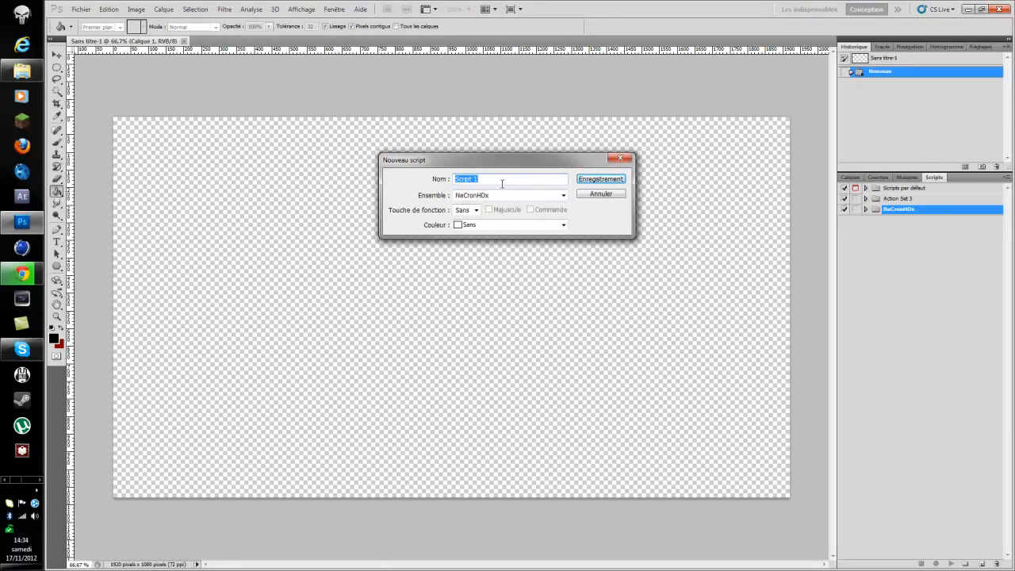
type("Tuto Comics Effect")
left_click(600, 179)
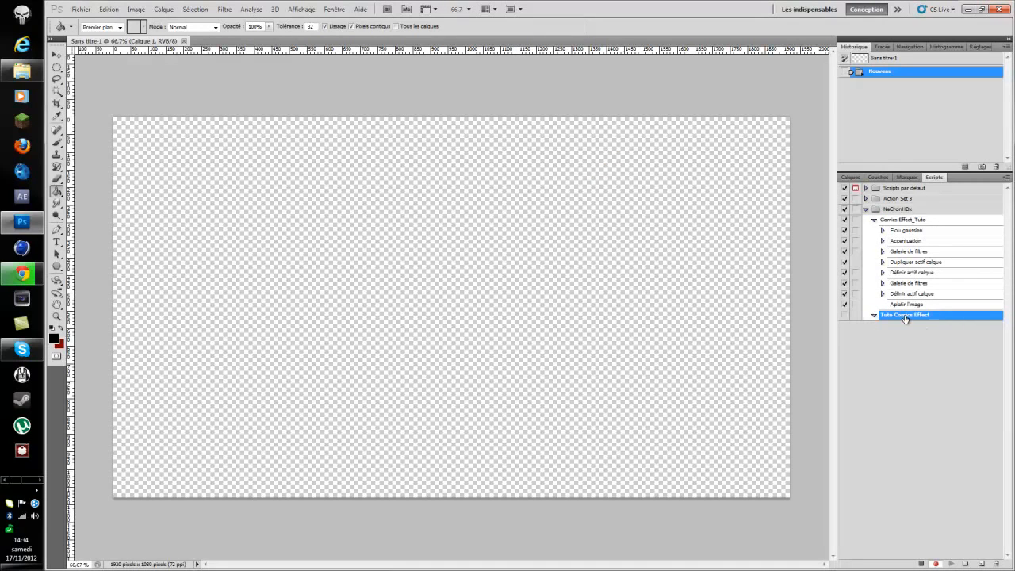
Collapse the Comics Effect_Tuto script, then stop and restart the recording of Tuto Comics Effect
left_click(874, 220)
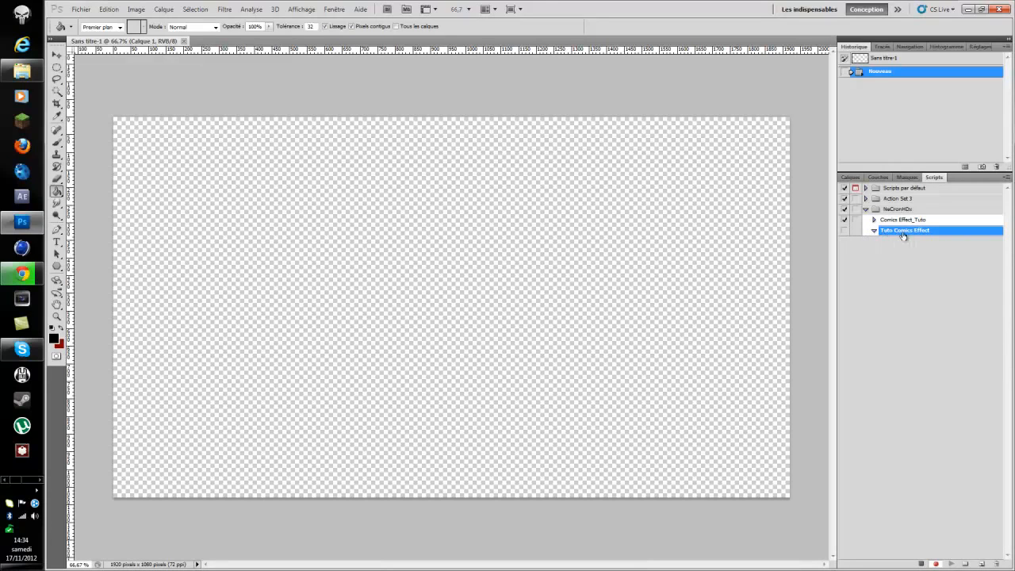
left_click(873, 232)
left_click(920, 563)
left_click(936, 564)
left_click(938, 563)
Try to apply a Gaussian blur (Flou gaussien) to the empty layer
left_click(225, 9)
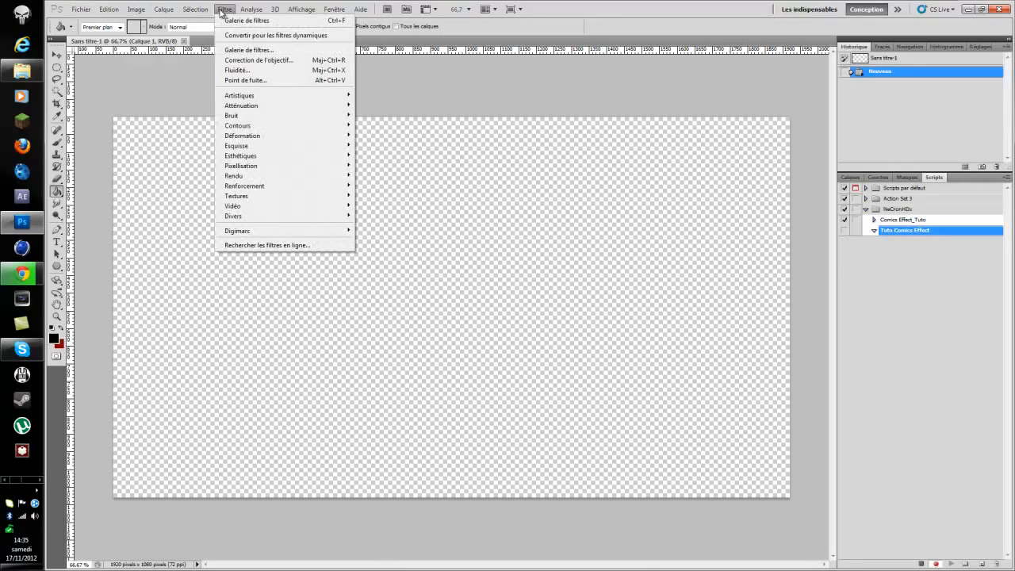
mouse_move(255, 114)
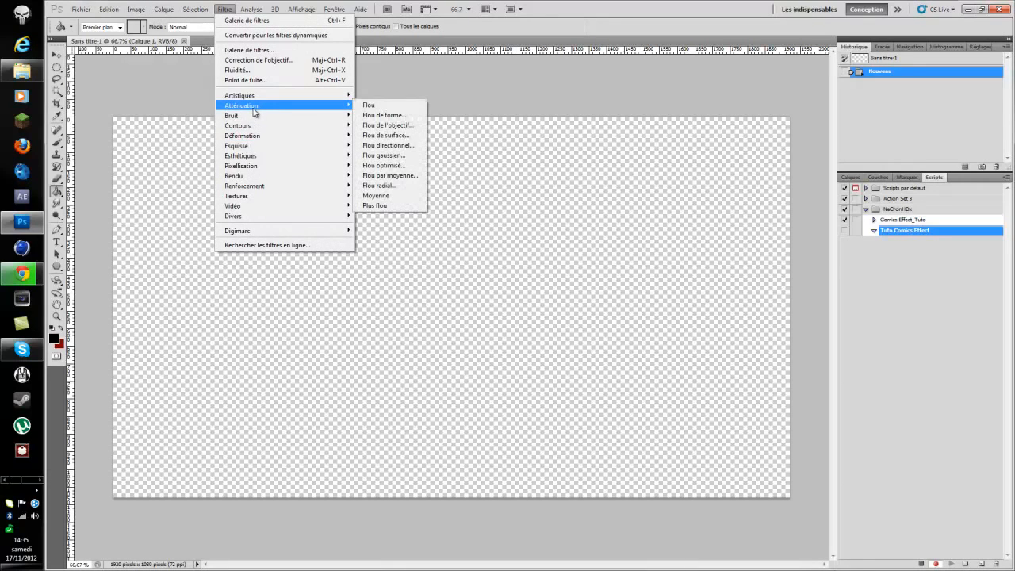
left_click(408, 156)
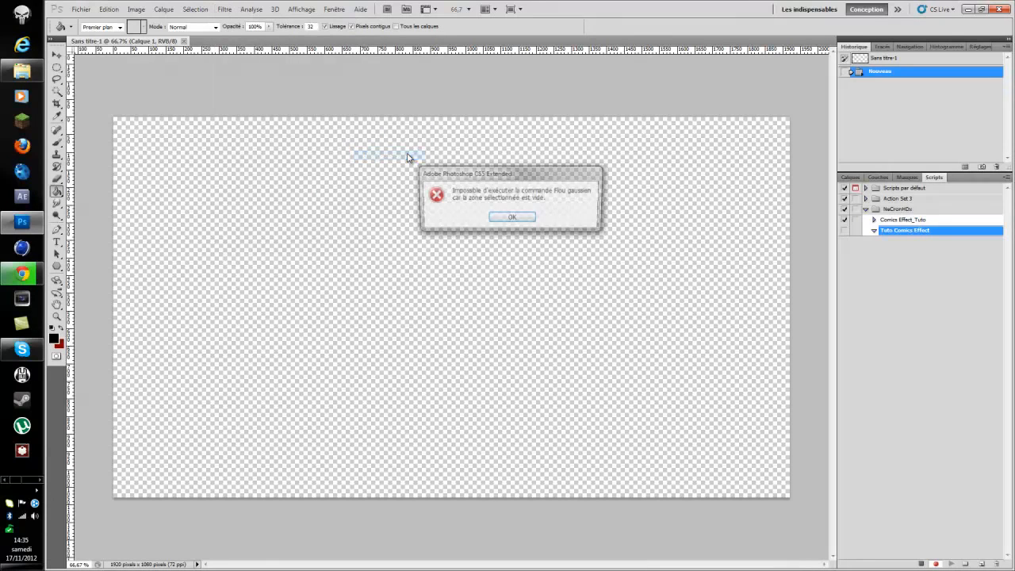
left_click(512, 219)
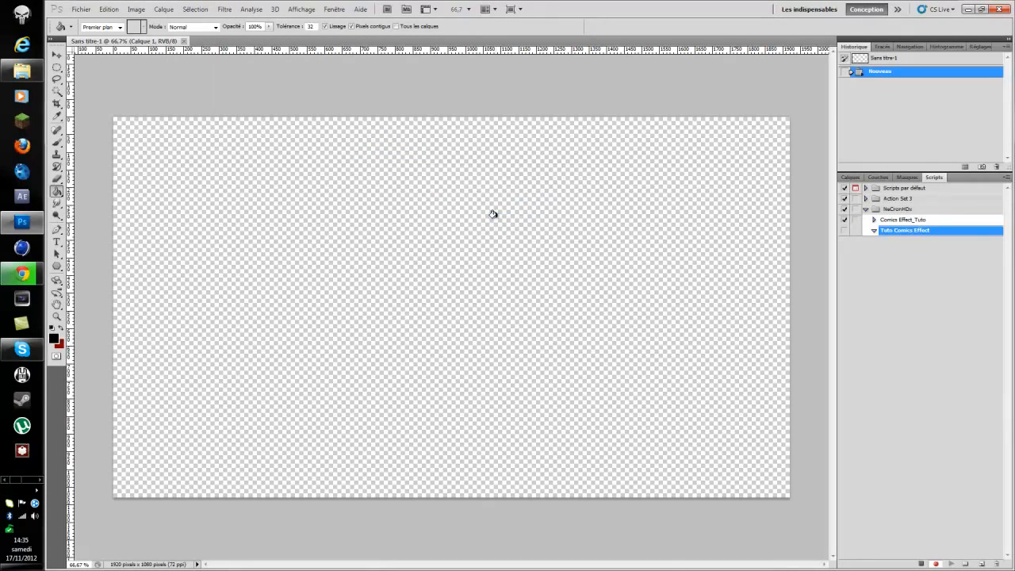
Reset the colour swatches, swap them to put white in the foreground, and fill Calque 1 with the Paint Bucket
left_click(854, 177)
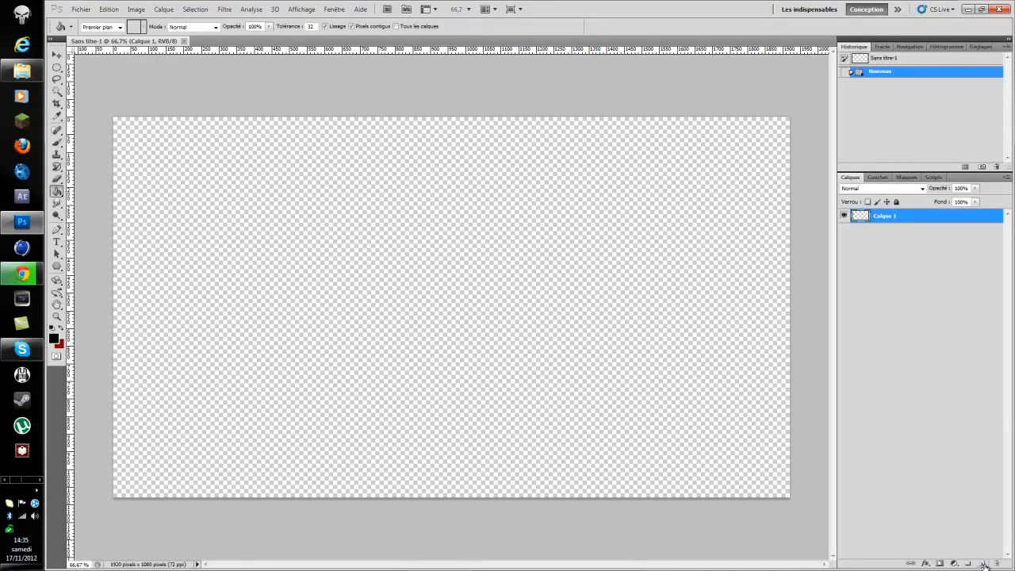
left_click_drag(56, 192, 126, 199)
left_click(54, 328)
left_click(61, 330)
left_click(280, 276)
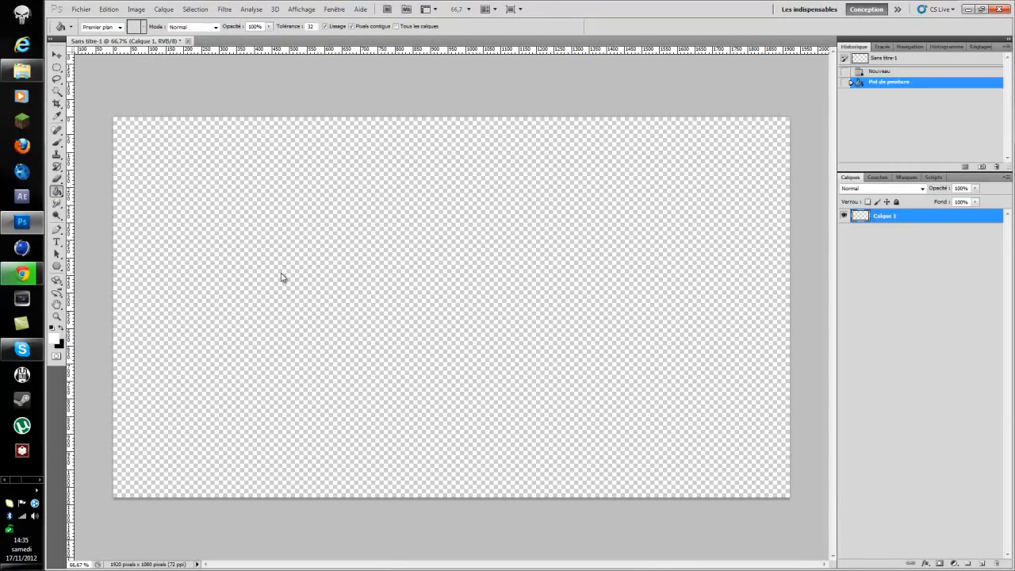
Review the recorded steps of the Tuto Comics Effect script, stop the recording, and expand the Remplir step's details
left_click(933, 177)
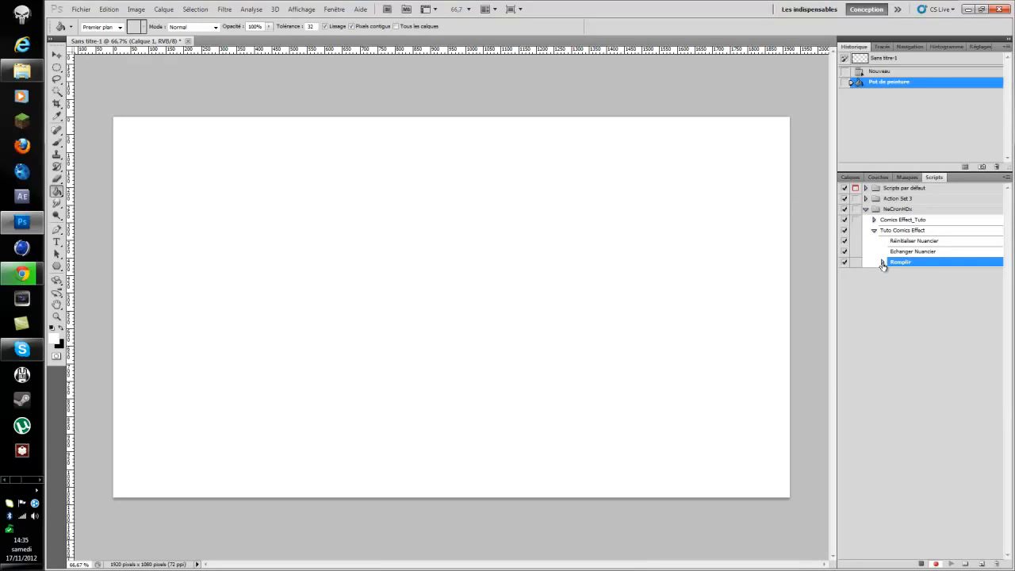
left_click(921, 241)
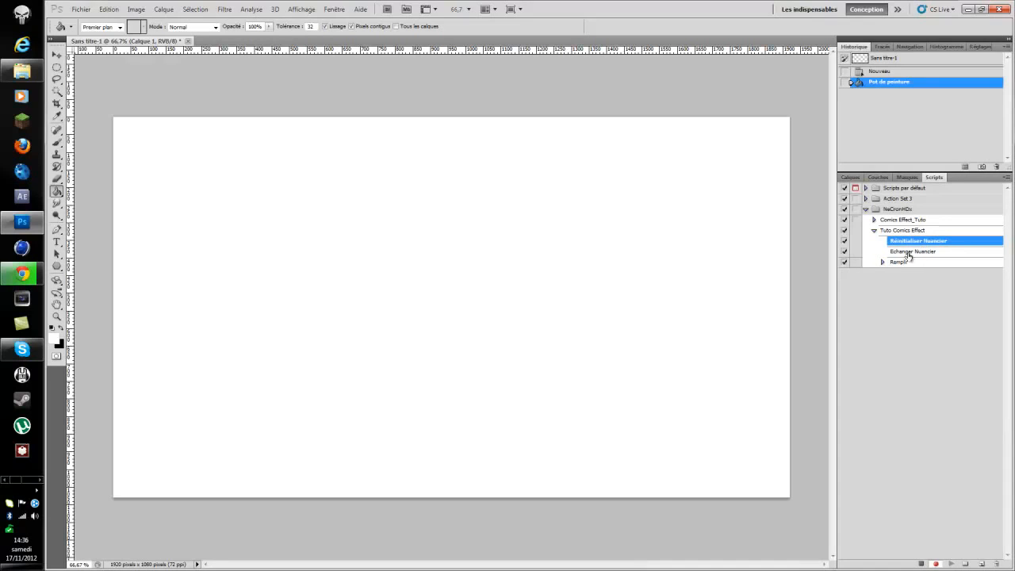
left_click(907, 252)
left_click(901, 263)
left_click(921, 564)
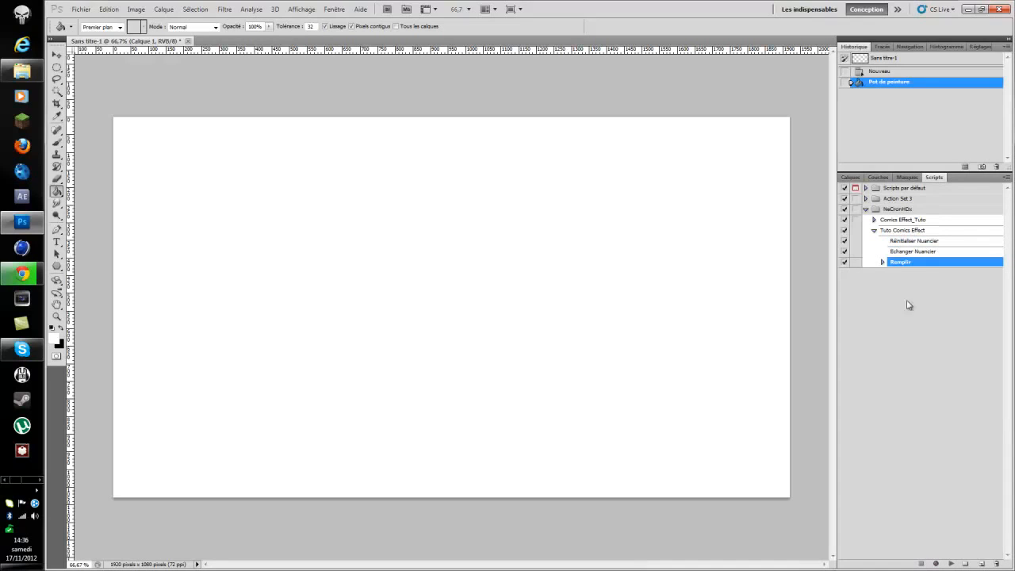
left_click(882, 263)
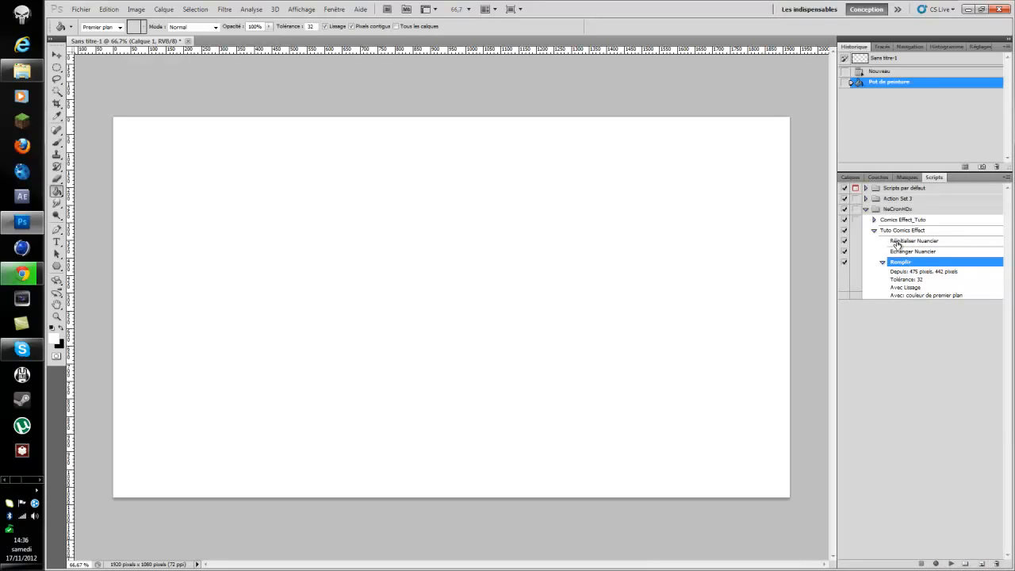
Delete the Tuto Comics Effect script and start recording a new script named tuto in the NeCronHDx set
left_click(897, 244)
left_click_drag(886, 232, 996, 565)
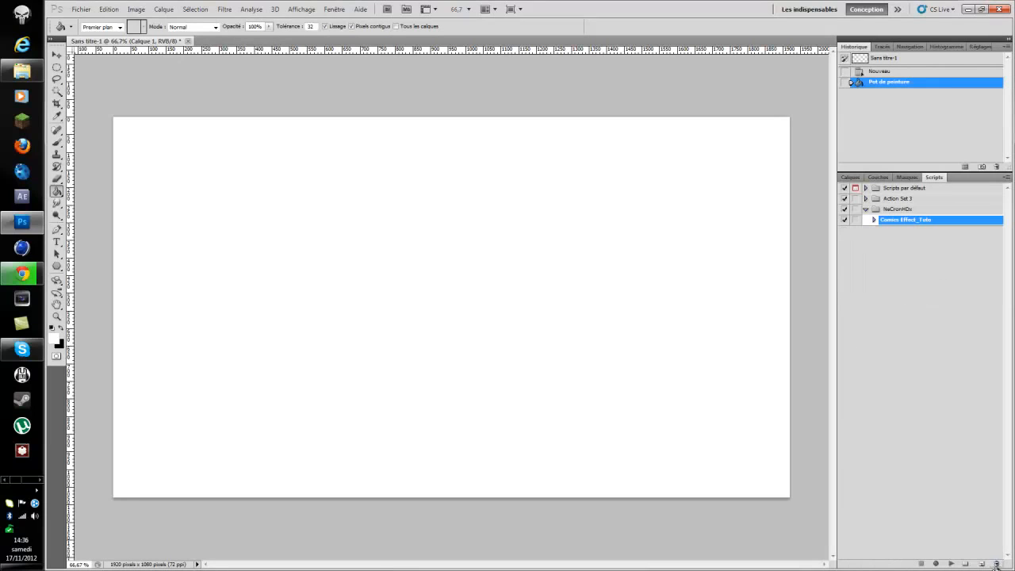
left_click(981, 564)
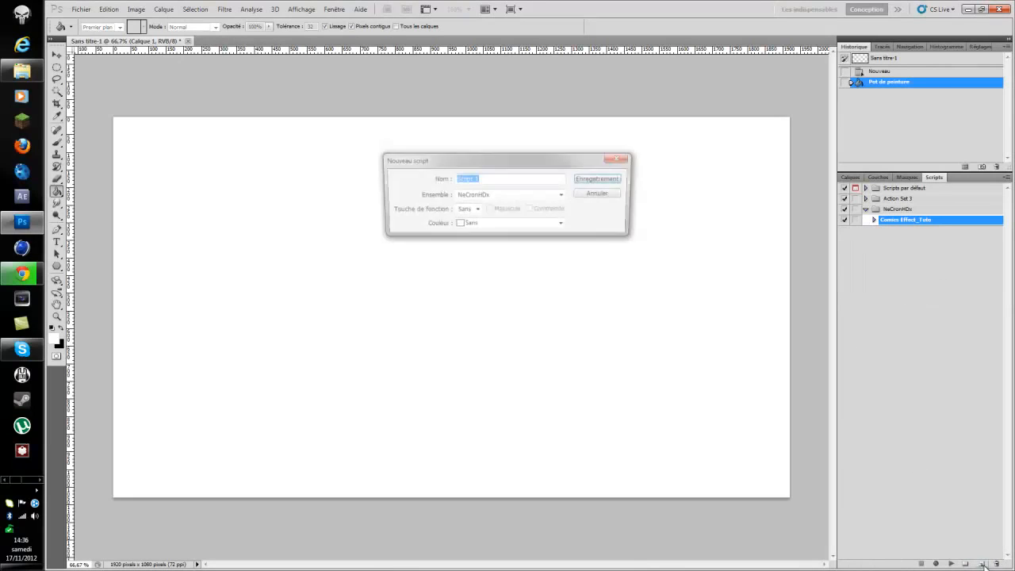
type("tuto")
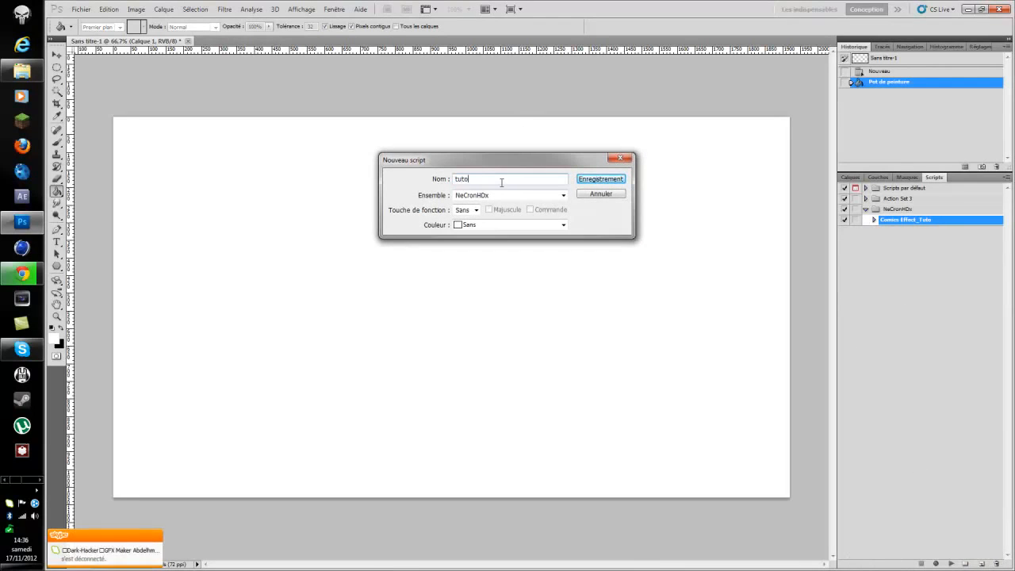
key("Return")
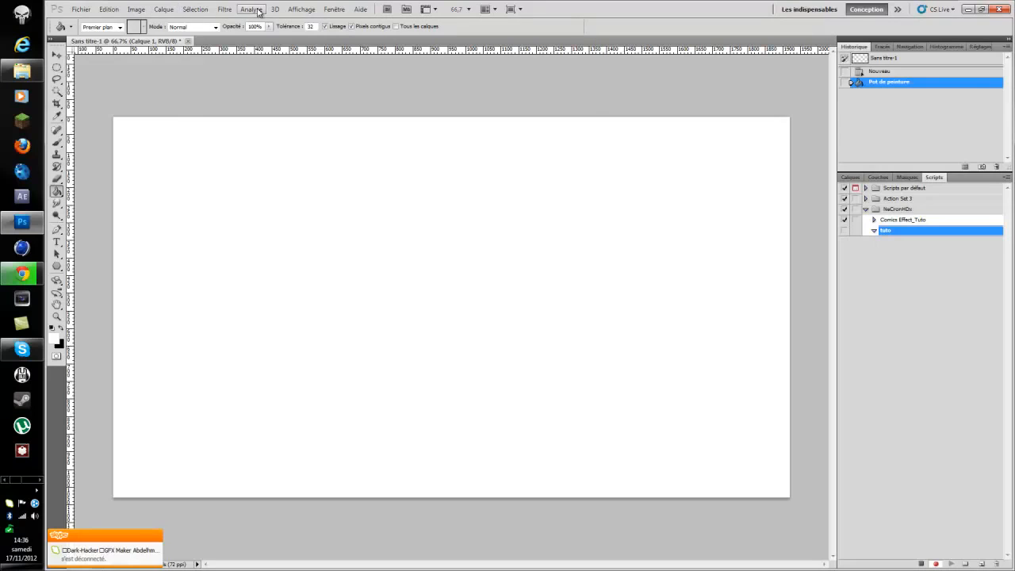
Apply a Gaussian blur (Flou gaussien) with a radius of 0,5 pixels to the white layer
left_click(224, 9)
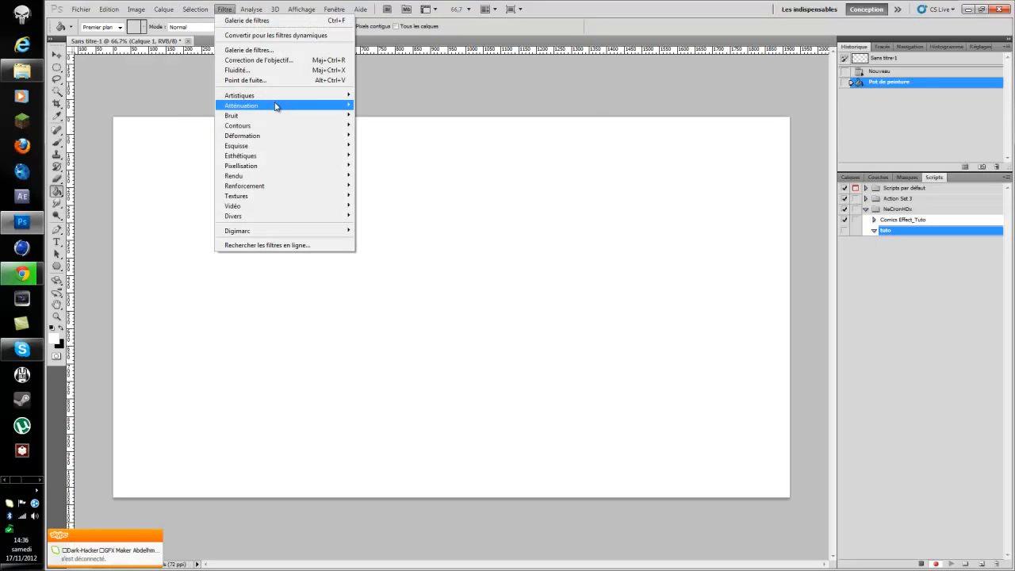
mouse_move(276, 105)
left_click(405, 160)
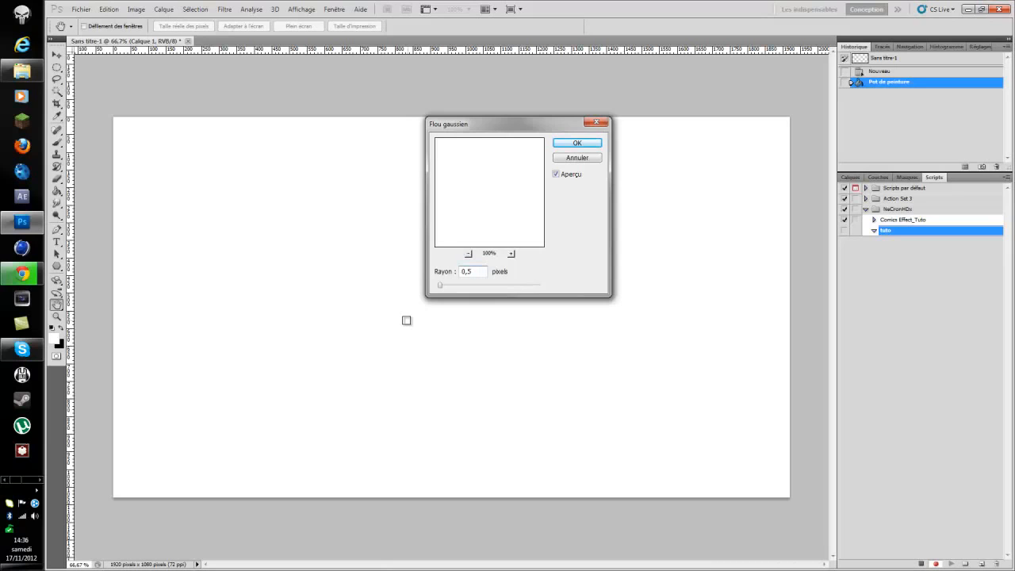
left_click(571, 145)
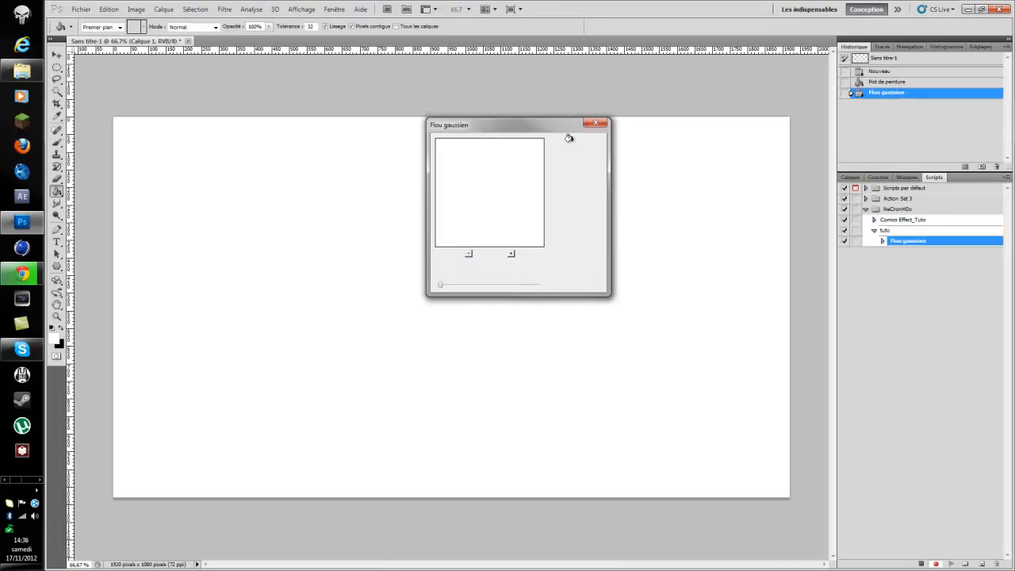
Apply the Accentuation sharpening filter with a gain of 55 %, a radius of 250 pixels and a threshold of 0, and stop the recording
left_click(225, 10)
mouse_move(256, 112)
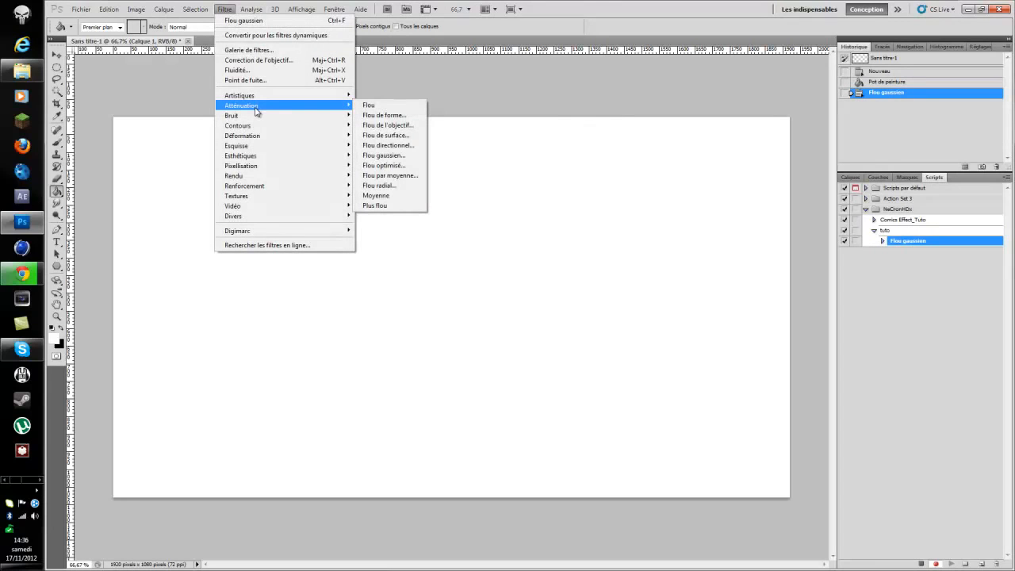
mouse_move(262, 187)
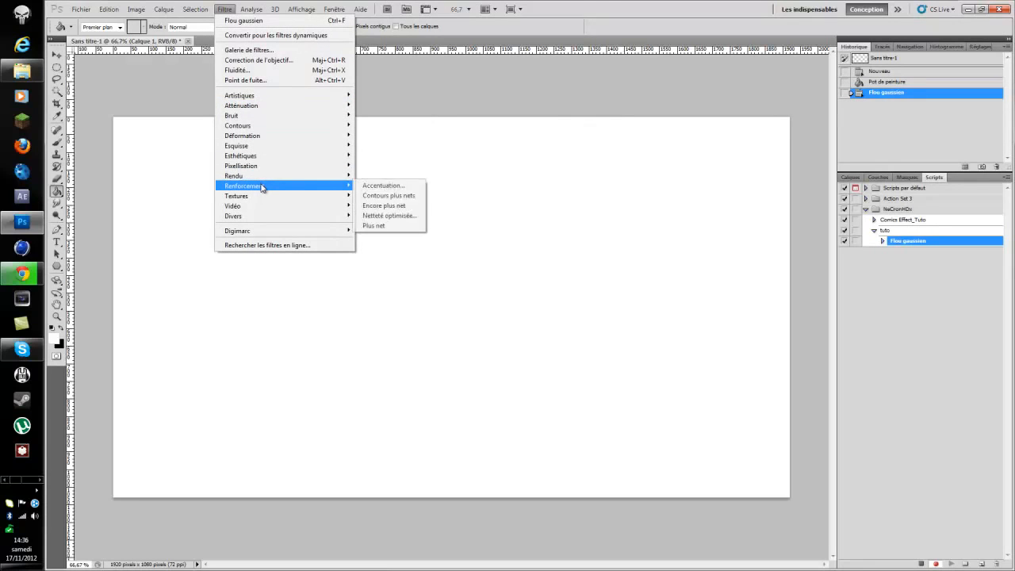
left_click(371, 188)
left_click_drag(455, 111, 486, 147)
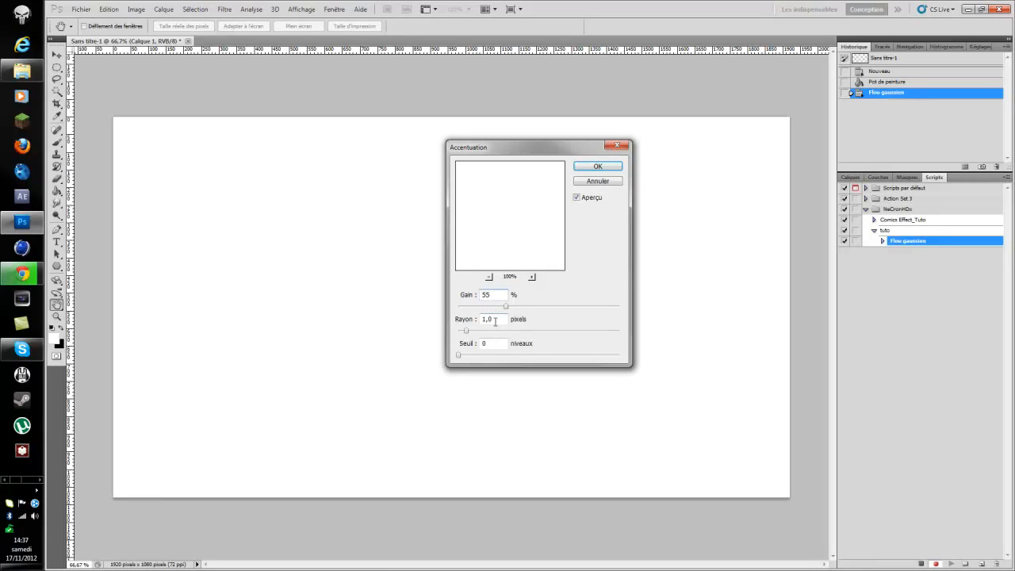
double_click(494, 319)
type("250")
left_click(598, 166)
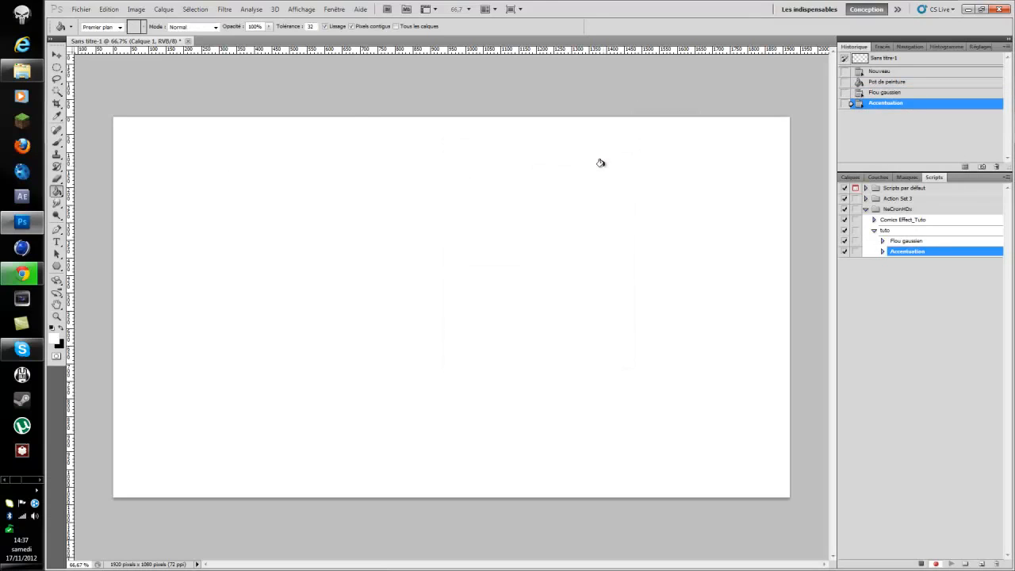
left_click(922, 563)
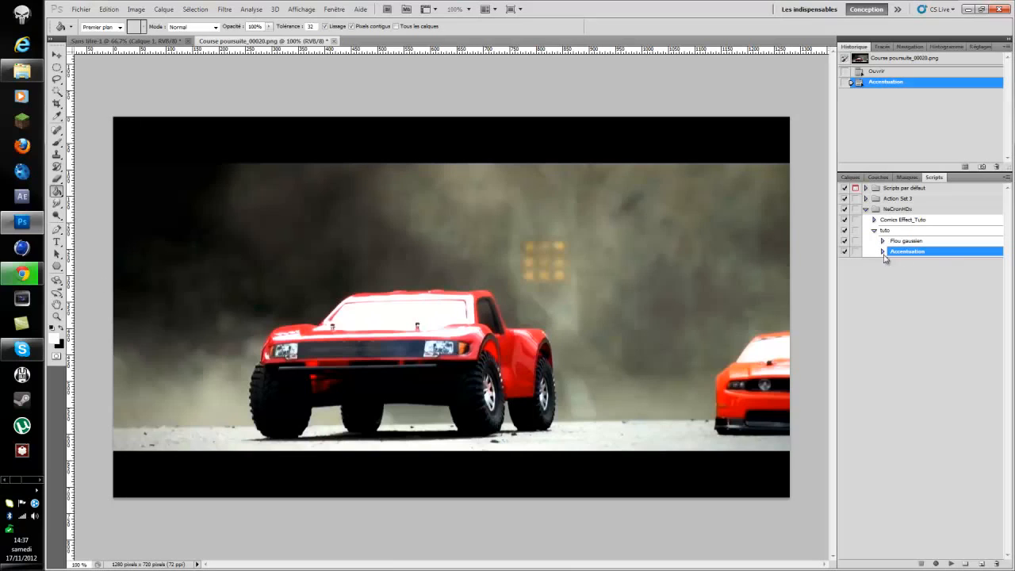
left_click(844, 252)
left_click(845, 241)
left_click(844, 242)
left_click(844, 251)
left_click(844, 230)
left_click(538, 218)
Open the Filter Gallery for Course poursuite_00020.png, shrink and reposition its window, and choose the artistic Découpage filter
left_click(226, 10)
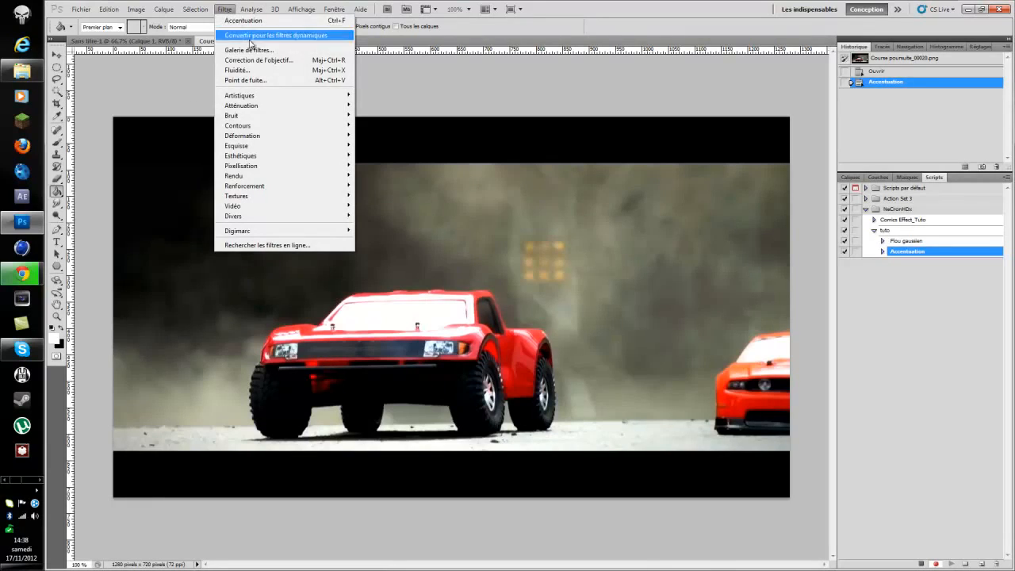
left_click(278, 54)
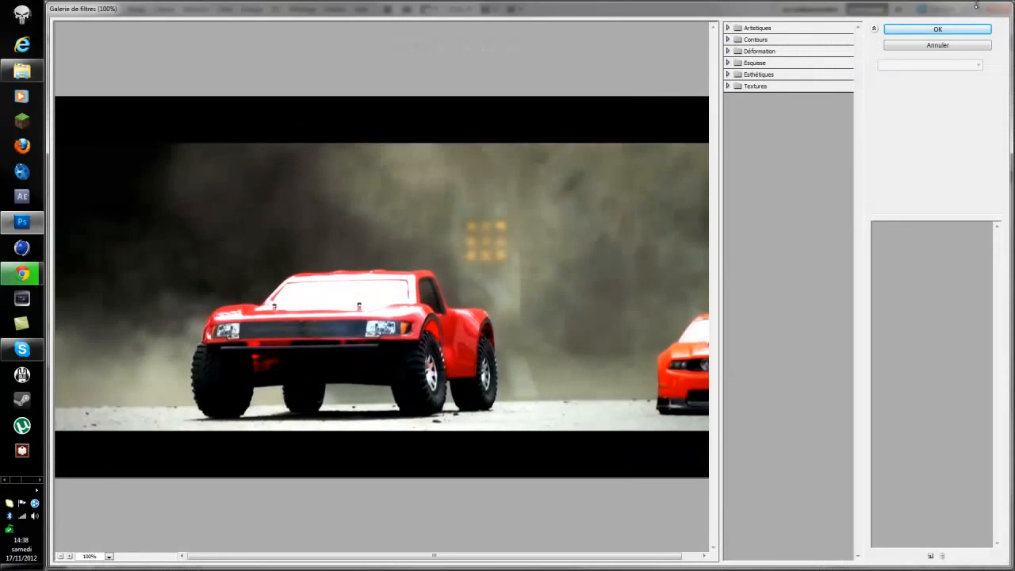
left_click_drag(1009, 5, 702, 226)
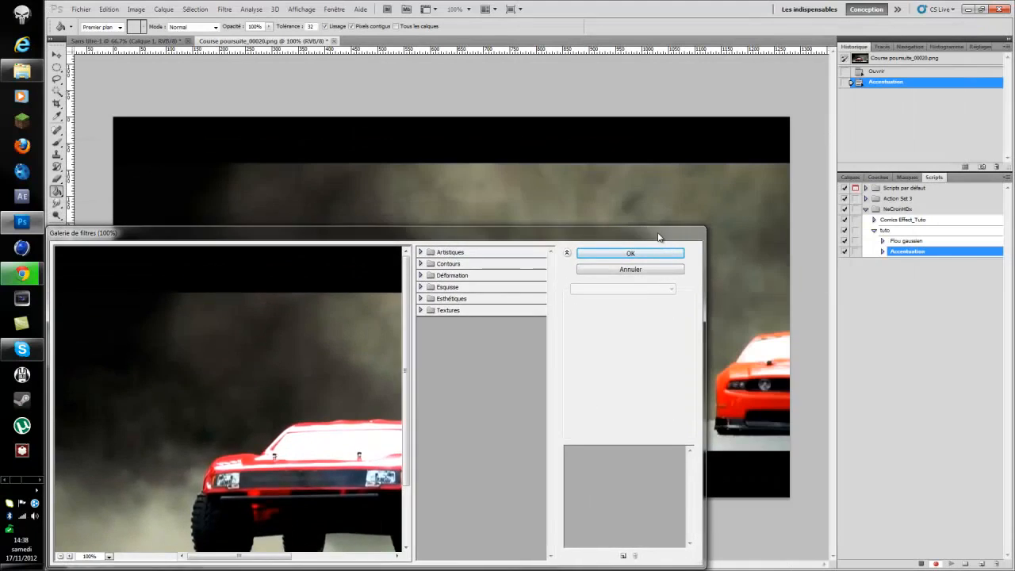
left_click_drag(644, 236, 750, 66)
left_click_drag(501, 312, 364, 280)
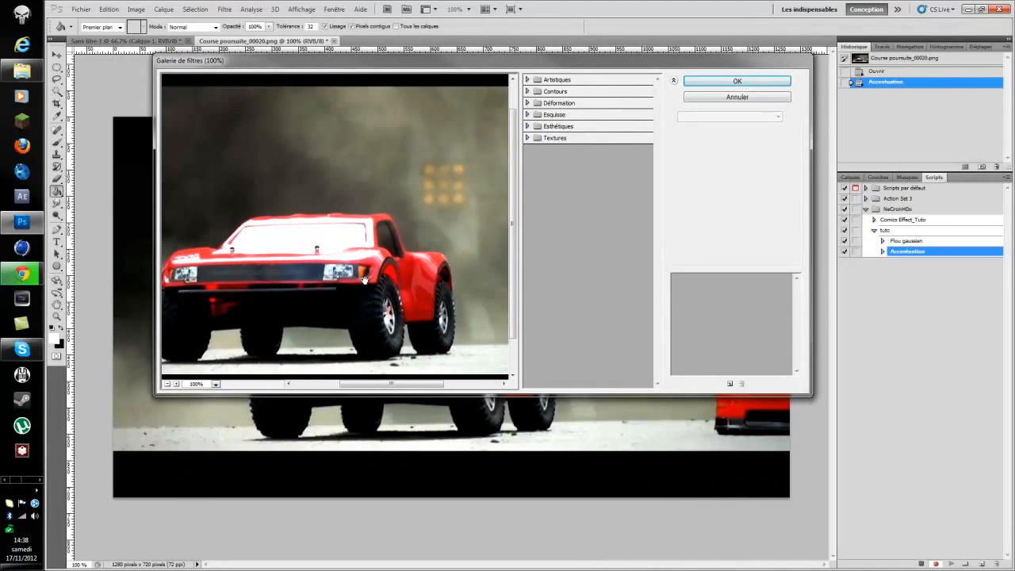
left_click(527, 80)
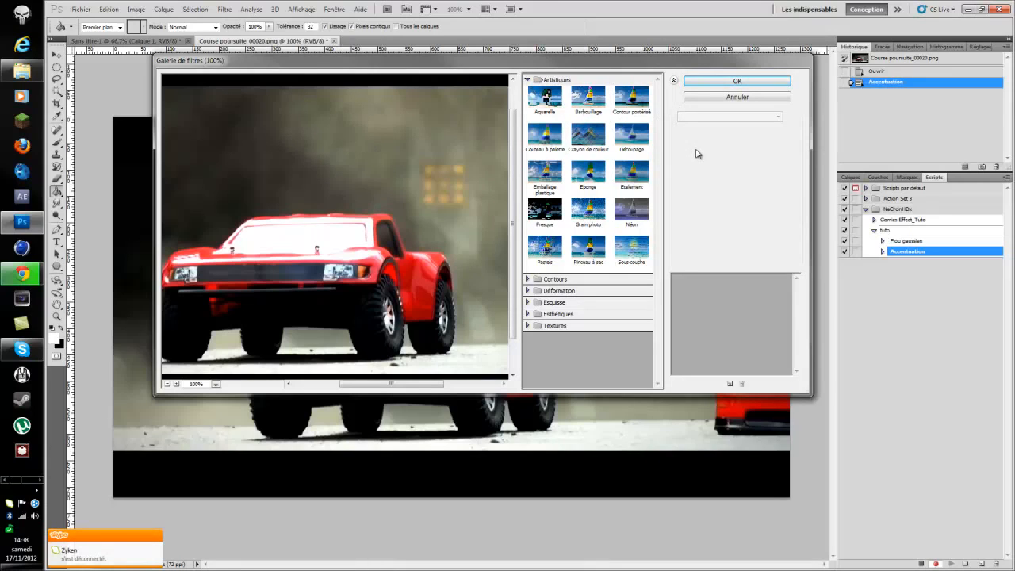
left_click(632, 142)
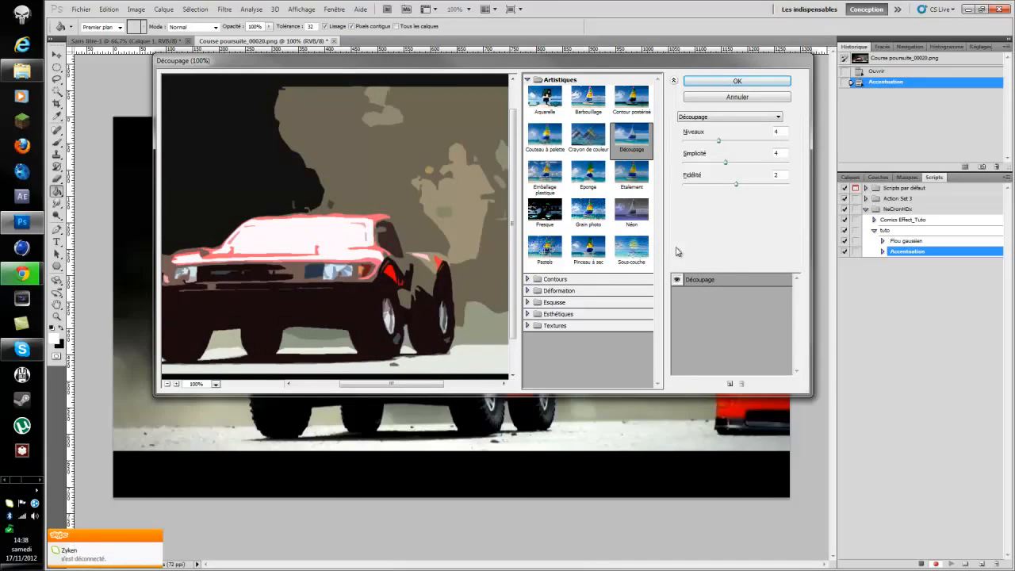
Show the whole frame in the filter preview at 50% and set the Découpage filter's Niveaux to 6
left_click_drag(460, 177, 441, 216)
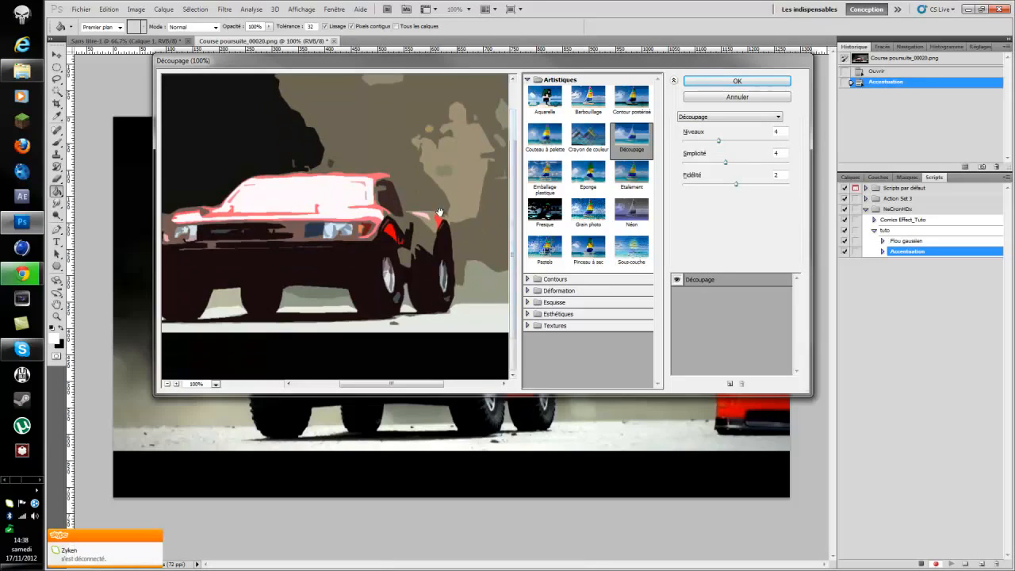
scroll(426, 214, "down", 3)
scroll(408, 202, "up", 3)
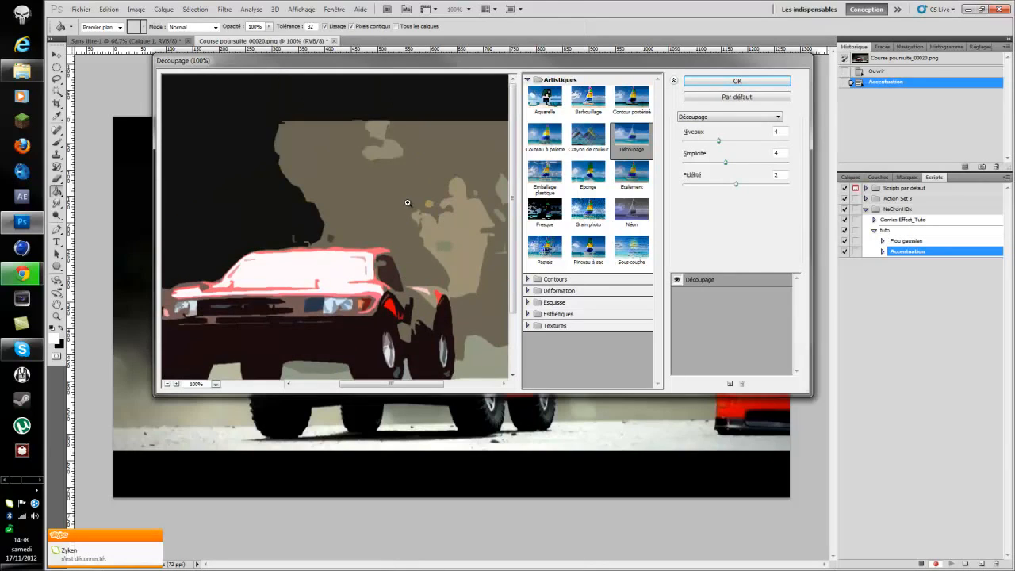
right_click(408, 202)
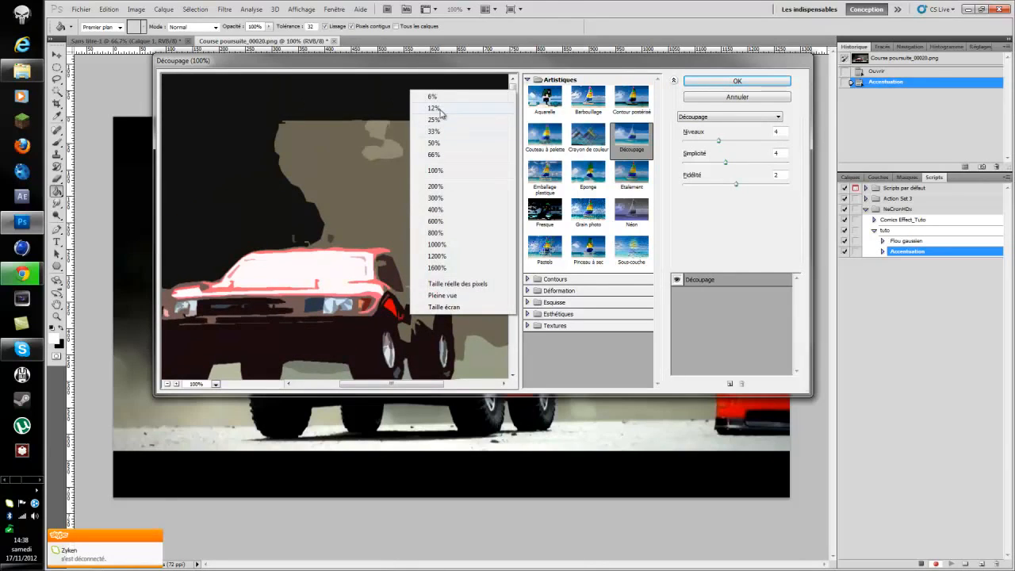
left_click(440, 143)
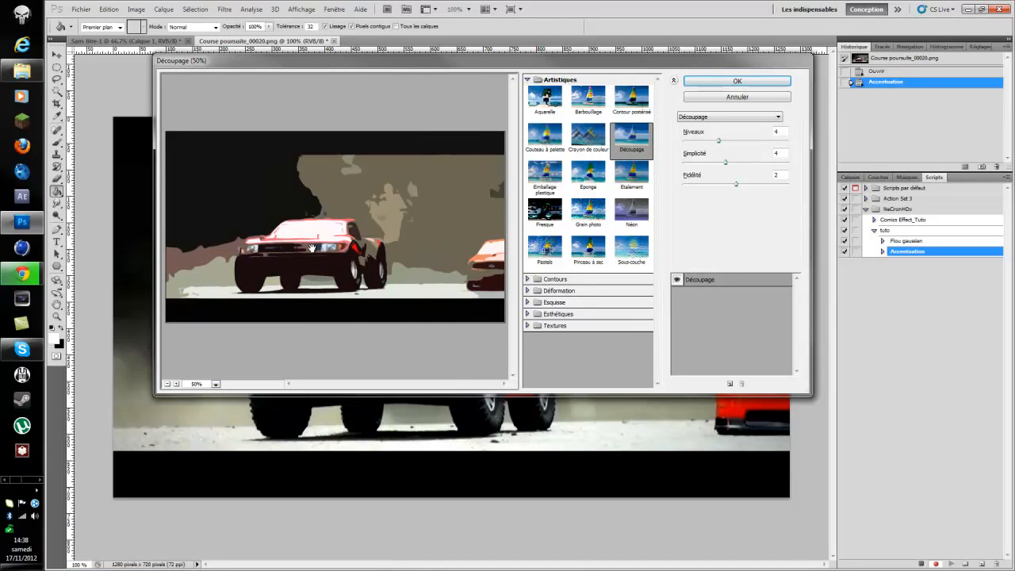
left_click(715, 285)
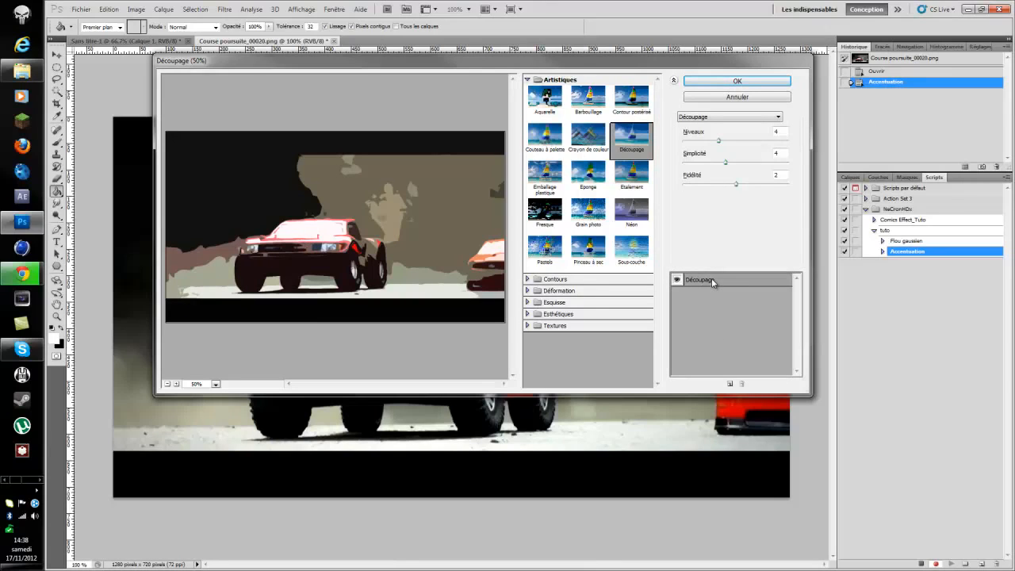
left_click(719, 143)
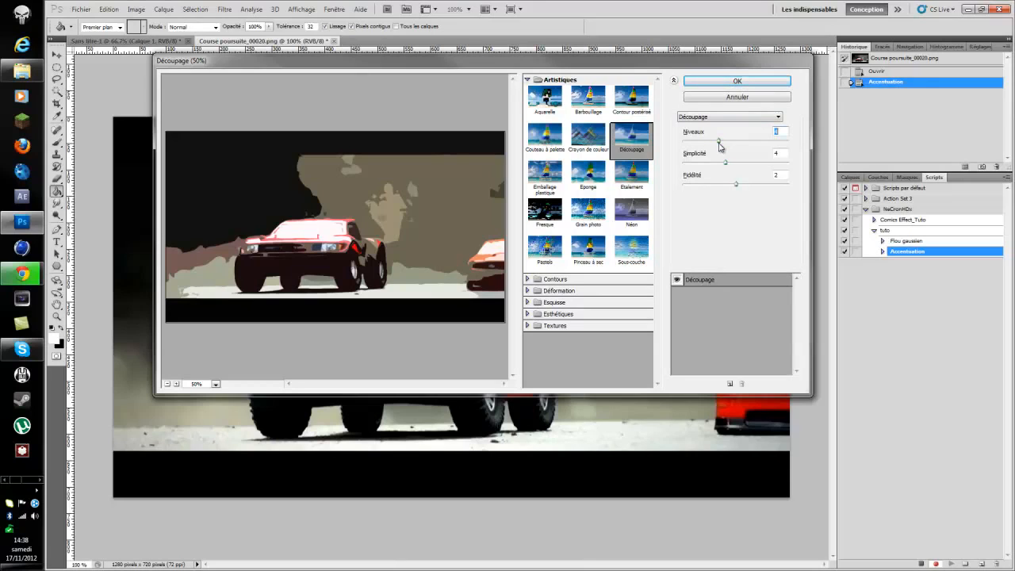
left_click_drag(723, 146, 749, 142)
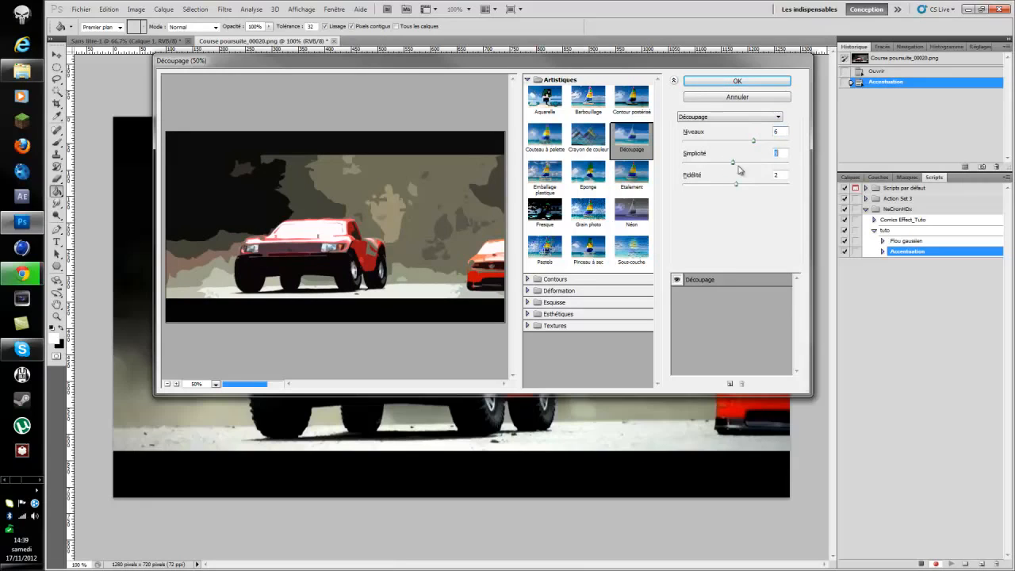
Set the Découpage filter's Simplicité to 4 and Fidélité to 3, and apply it to the frame
left_click_drag(728, 161, 790, 162)
type("0")
left_click_drag(683, 162, 726, 167)
left_click_drag(736, 185, 793, 190)
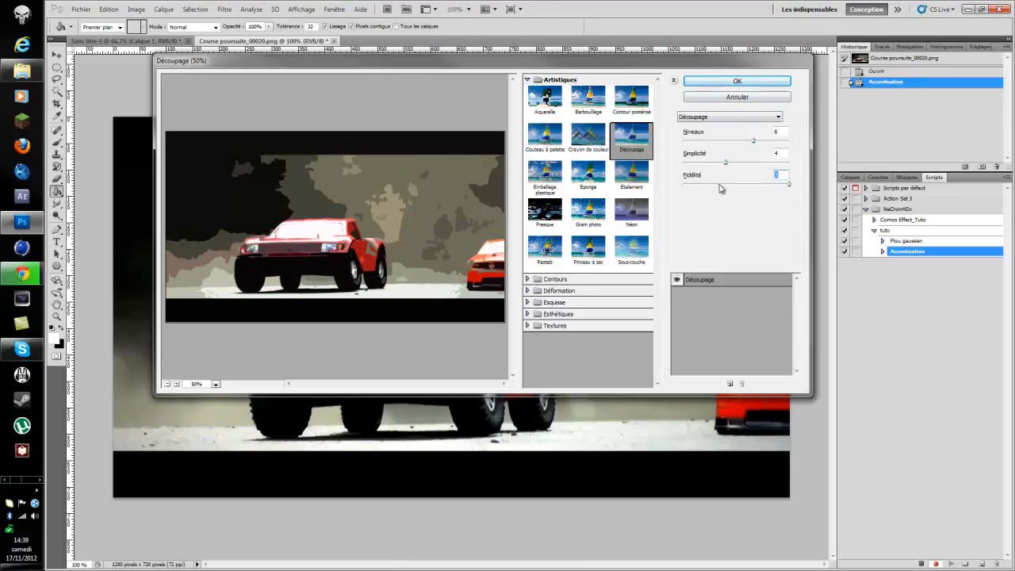
left_click(728, 82)
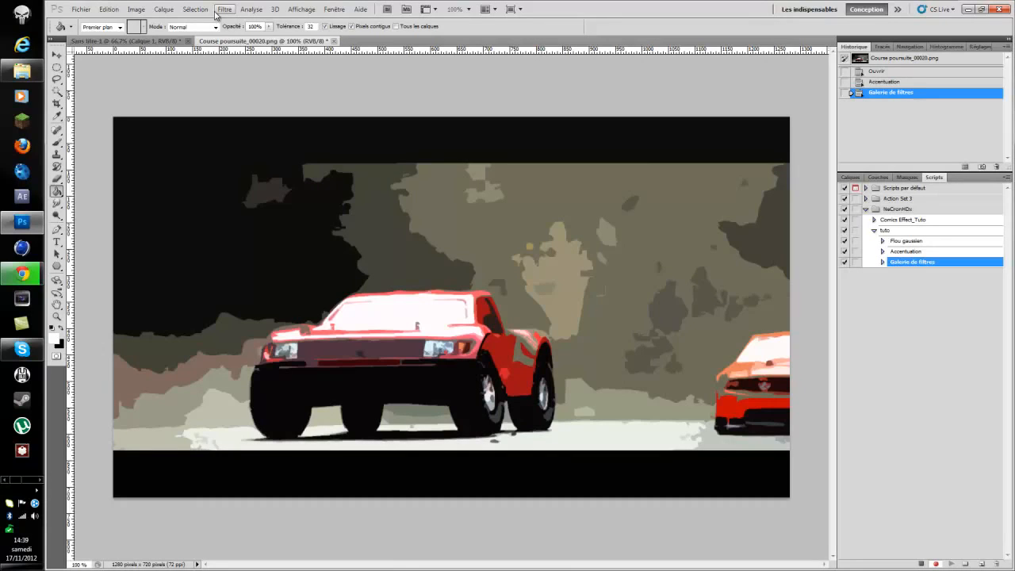
Duplicate the Arrière-plan layer of the filtered frame and rename the duplicate Copie
left_click(854, 181)
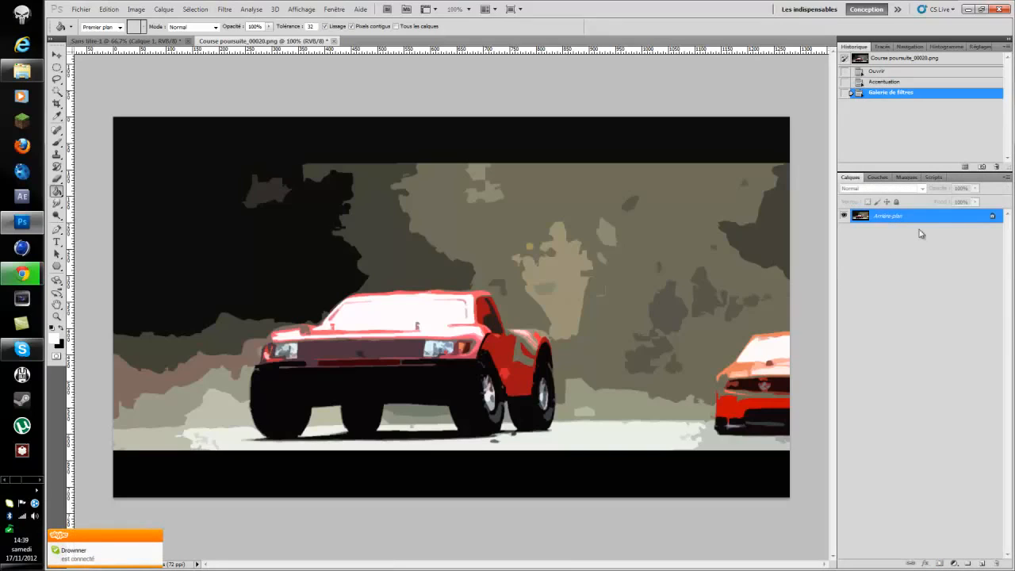
key("ctrl+j")
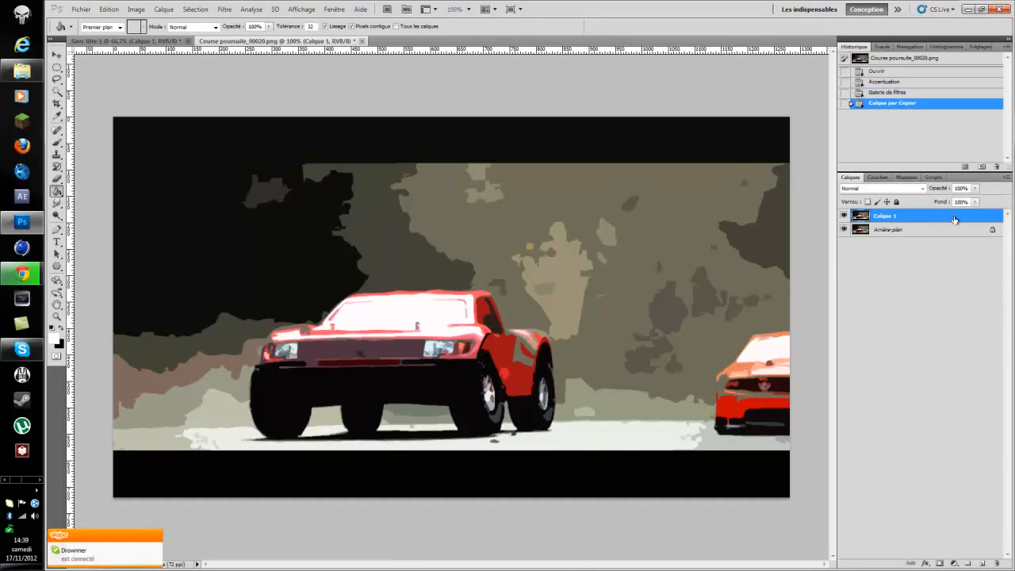
left_click(912, 232)
left_click(918, 220)
right_click(916, 218)
left_click(861, 265)
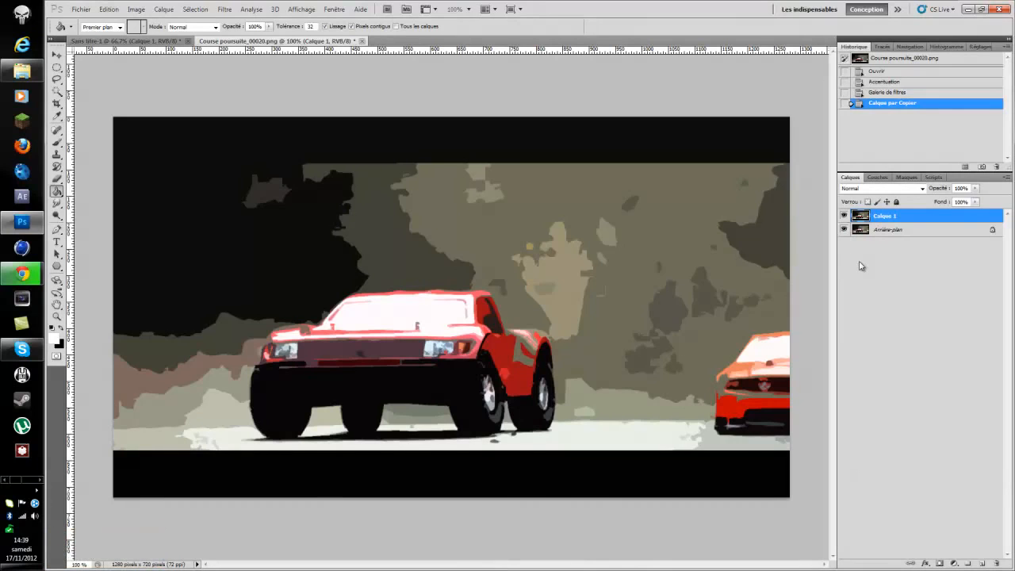
double_click(916, 215)
left_click(988, 259)
double_click(886, 215)
type("c")
key("Return")
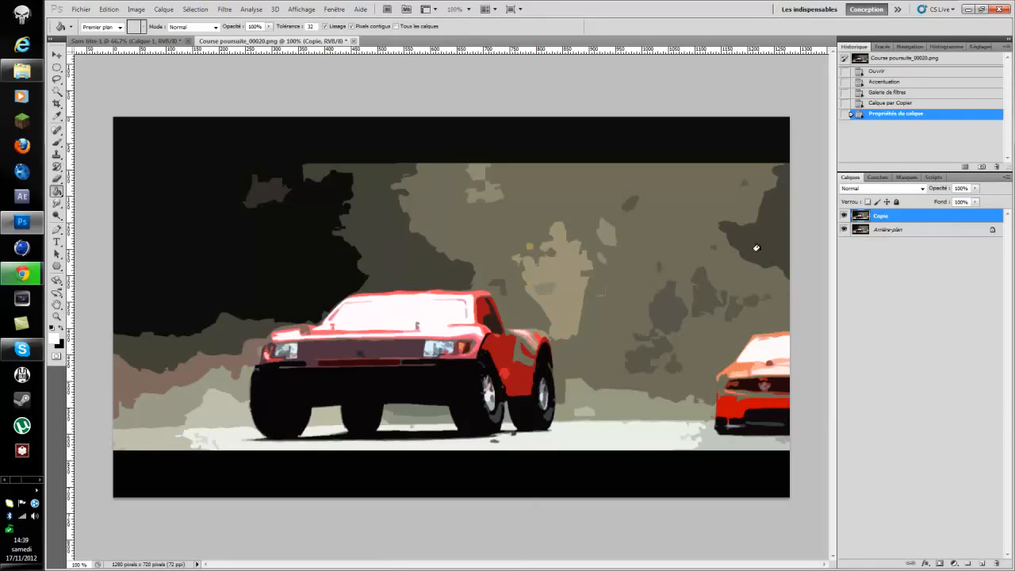
Open the Filter Gallery for the Copie layer and stack a Contour postérisé effect above the Découpage effect
left_click(224, 9)
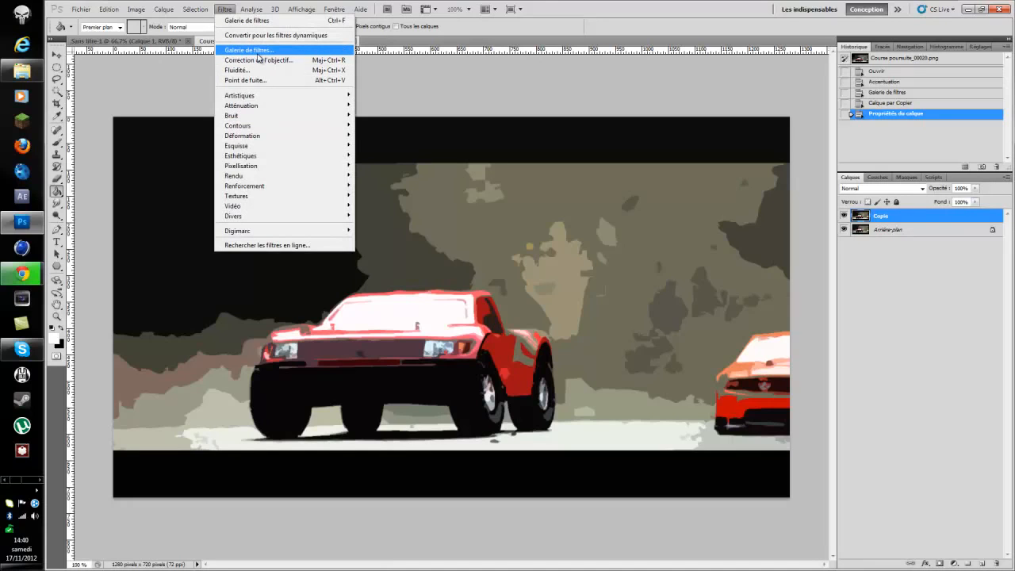
left_click(258, 50)
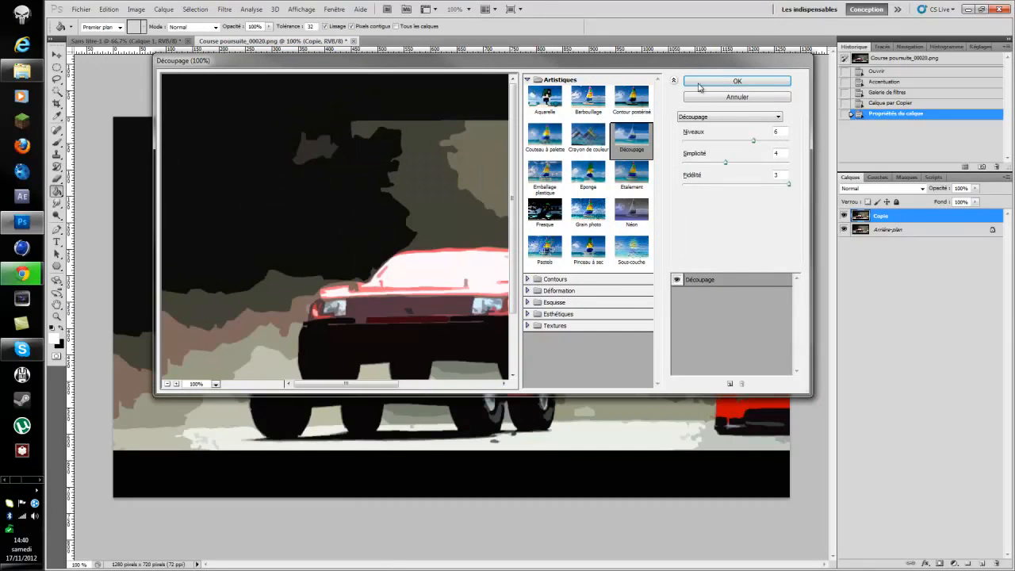
left_click(730, 385)
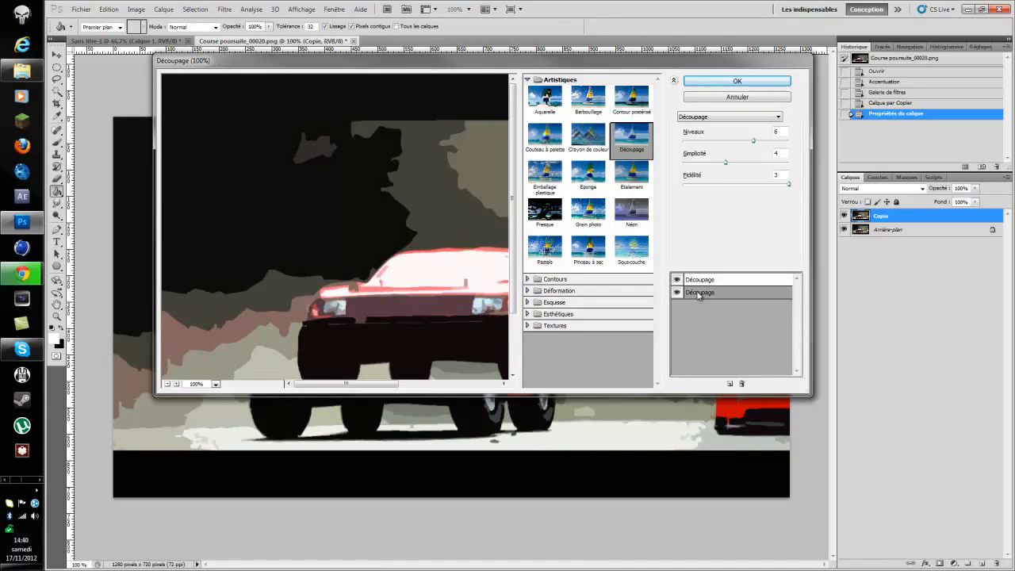
key("Delete")
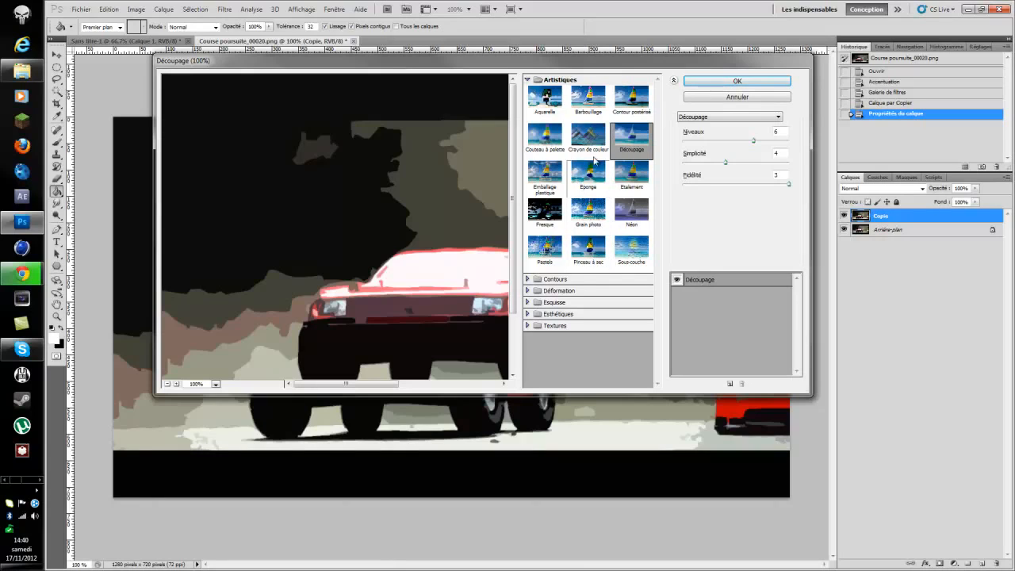
left_click(638, 103)
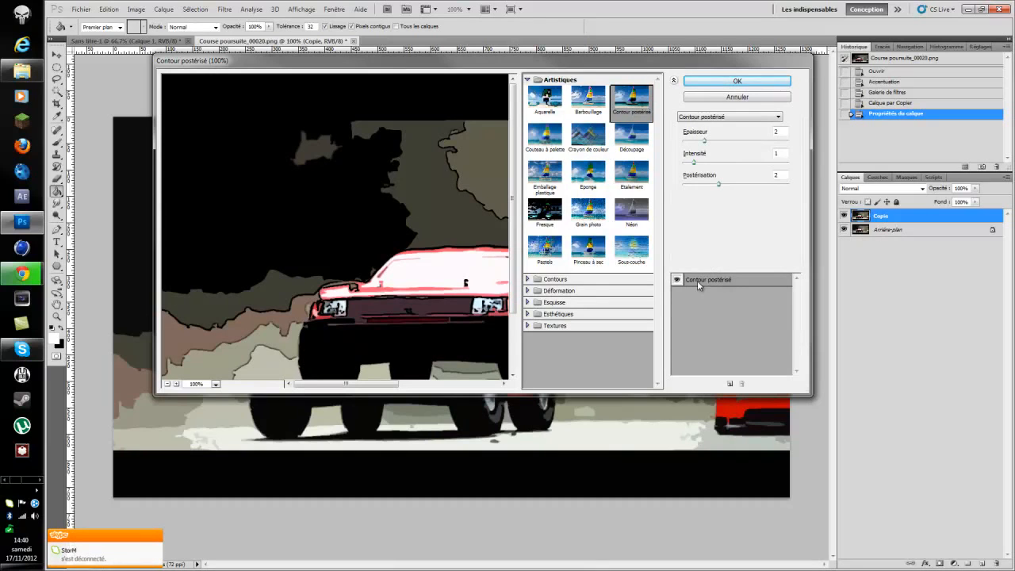
key("ctrl+z")
left_click(728, 384)
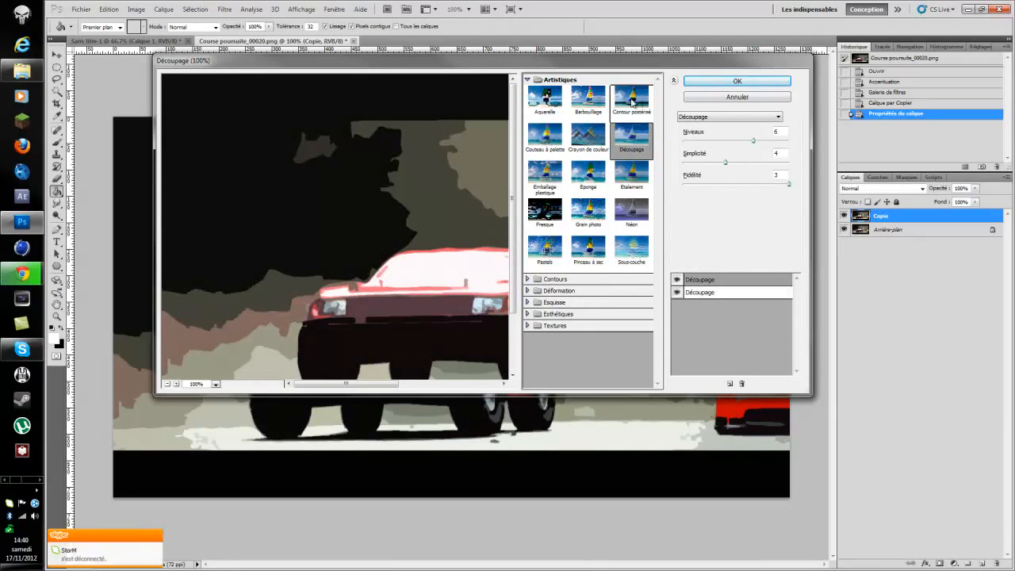
left_click(631, 96)
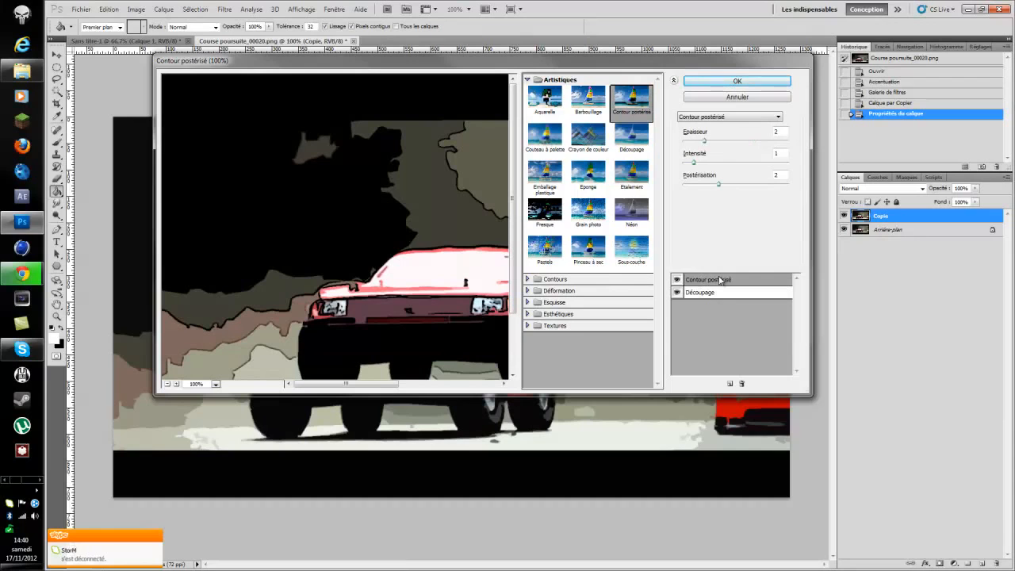
Set Contour postérisé to Epaisseur 0, Intensité 10 and Postérisation 5, and apply the filters to the Copie layer
right_click(414, 248)
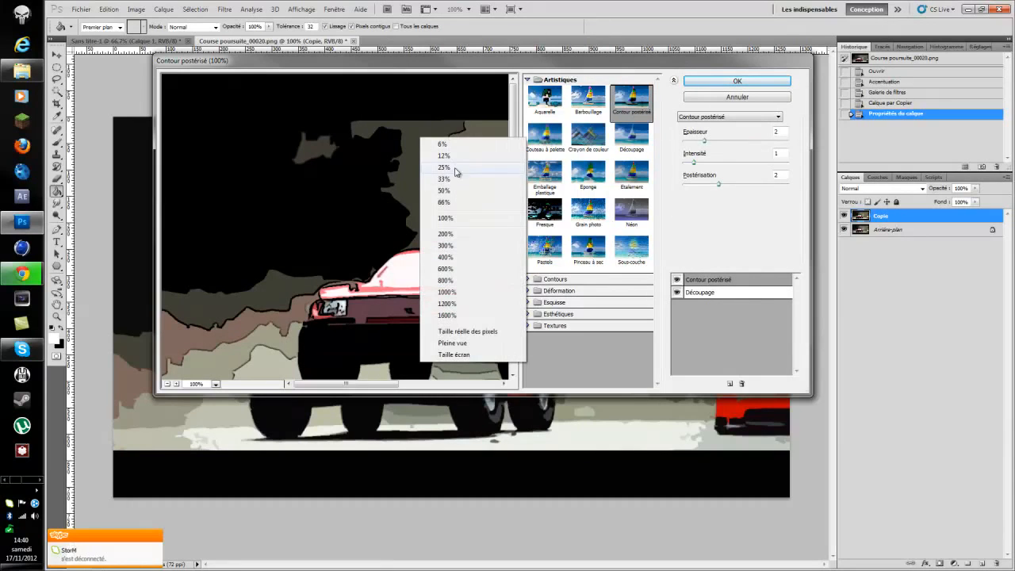
left_click(445, 178)
right_click(439, 70)
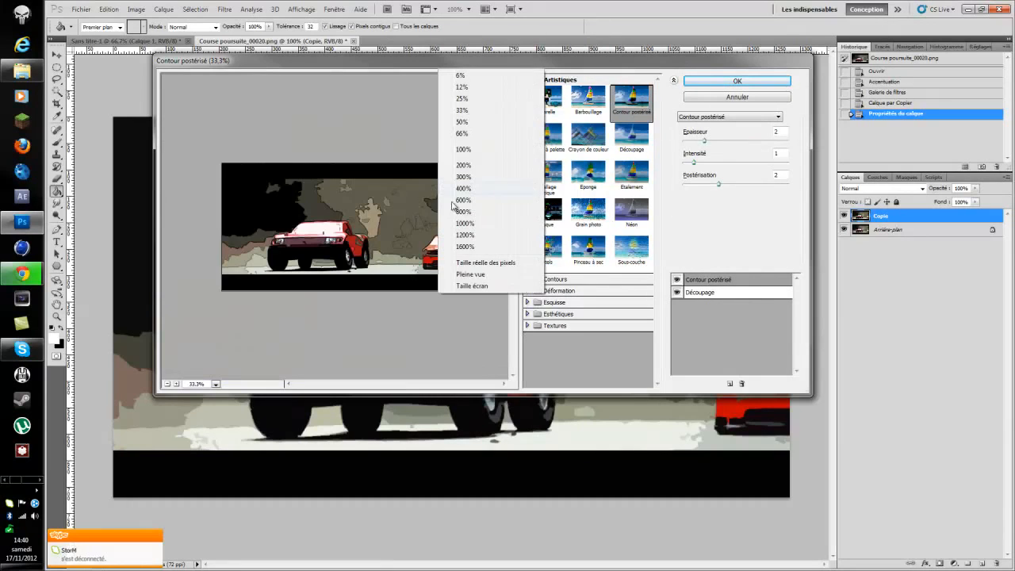
left_click(462, 122)
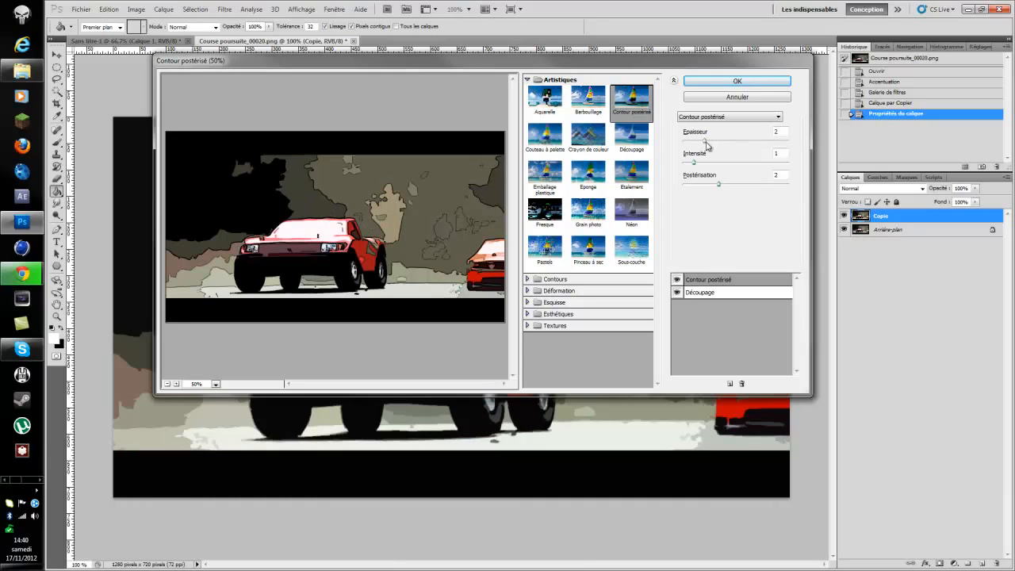
left_click_drag(704, 142, 683, 141)
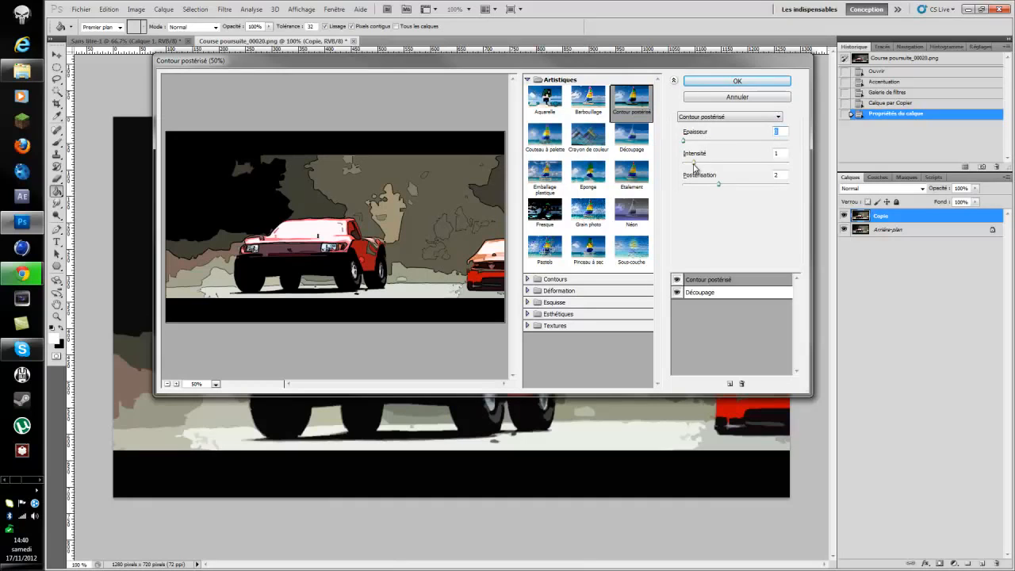
left_click_drag(694, 163, 794, 164)
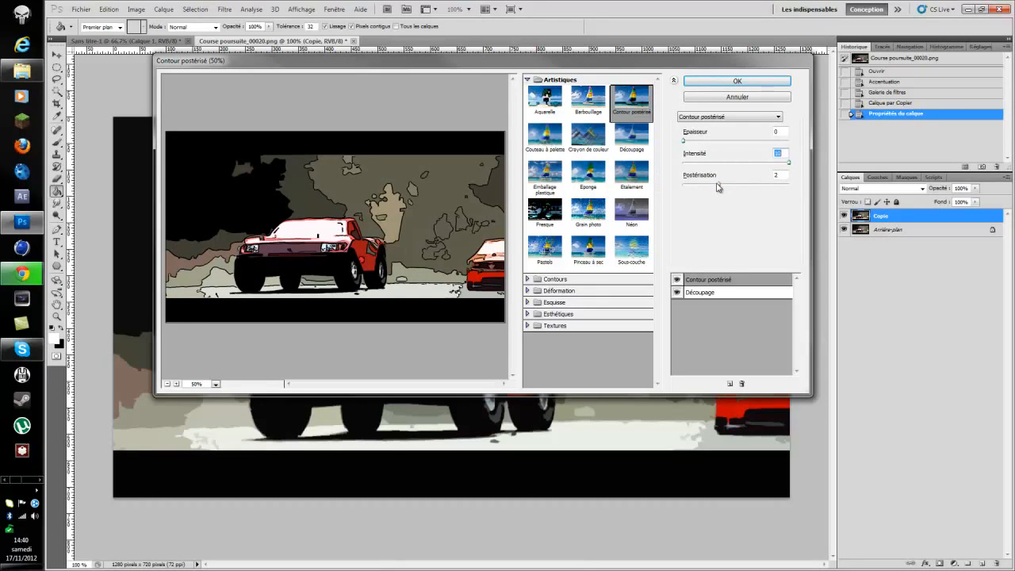
left_click_drag(716, 184, 771, 187)
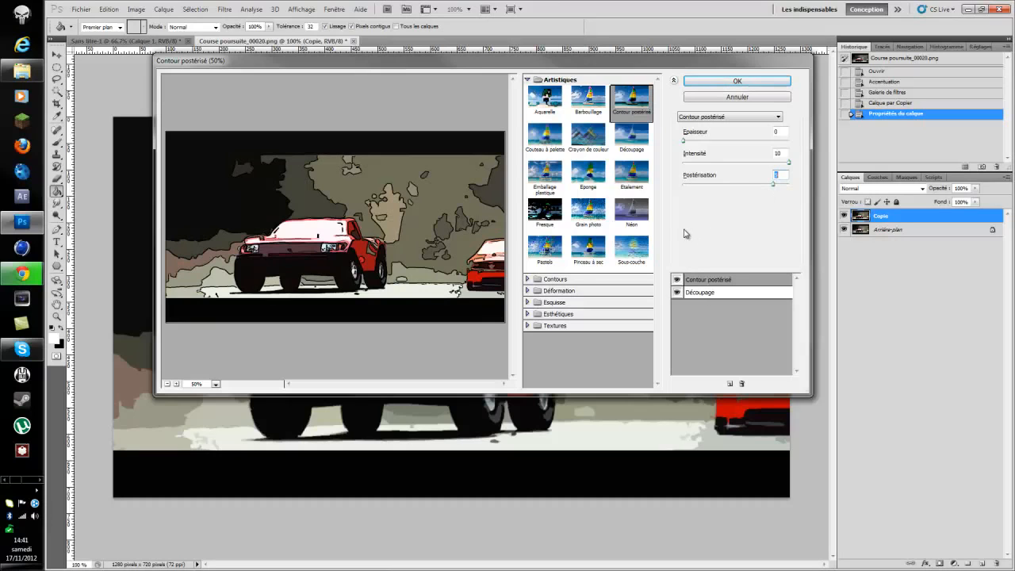
left_click(719, 86)
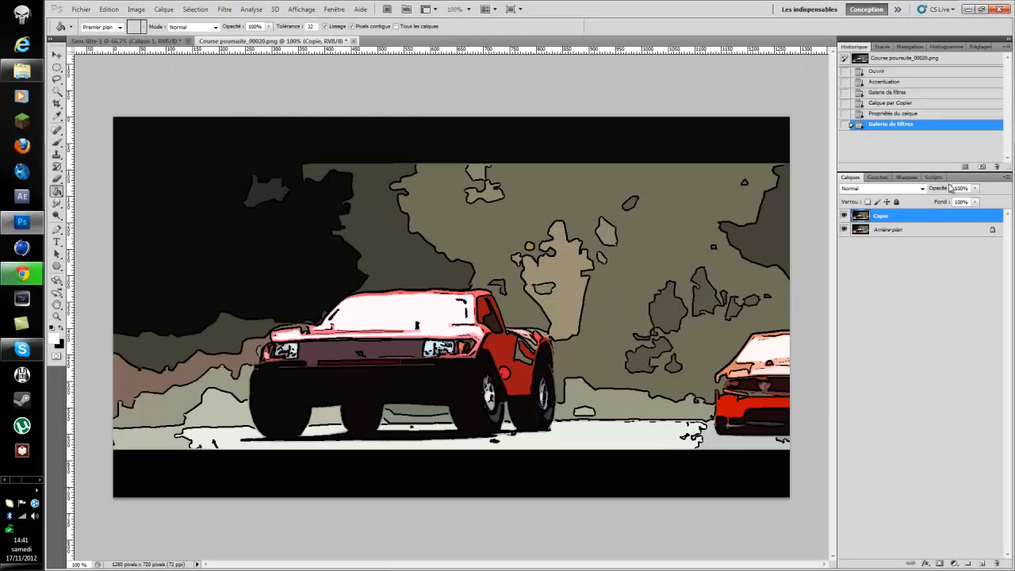
Lower the Copie layer's opacity to 60%
left_click_drag(944, 189, 933, 191)
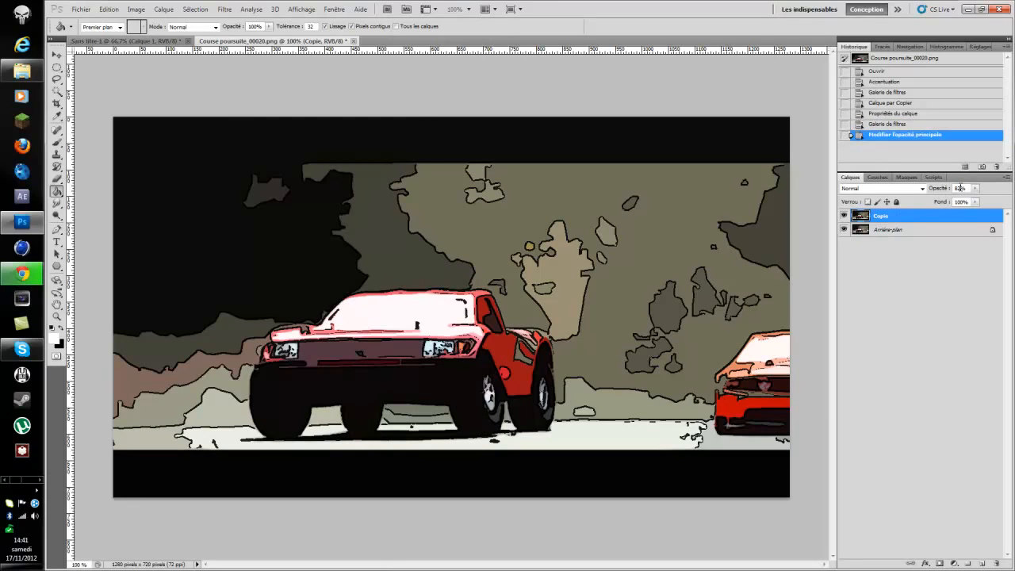
left_click(959, 187)
key("BackSpace")
type("100")
key("Return")
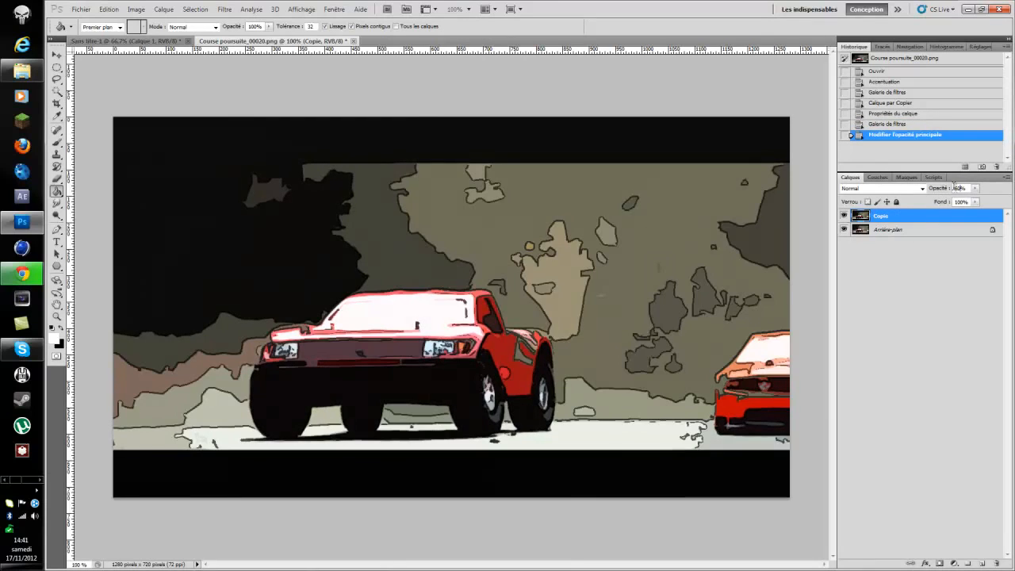
left_click(910, 258)
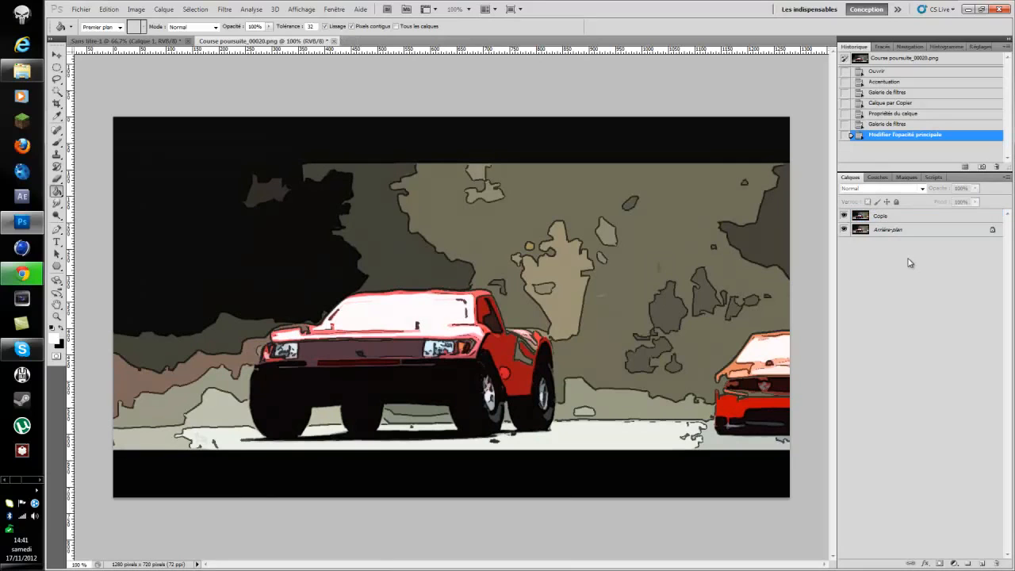
Toggle the visibility of the Copie and Arrière-plan layers to compare the frame with and without outlines, leaving Copie selected
left_click(843, 217)
left_click(843, 216)
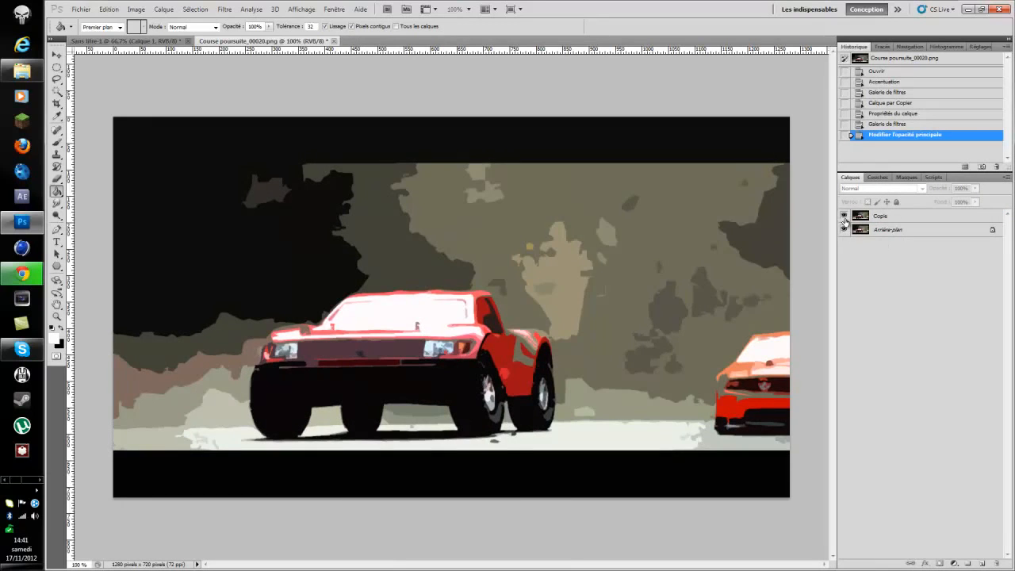
left_click(843, 230)
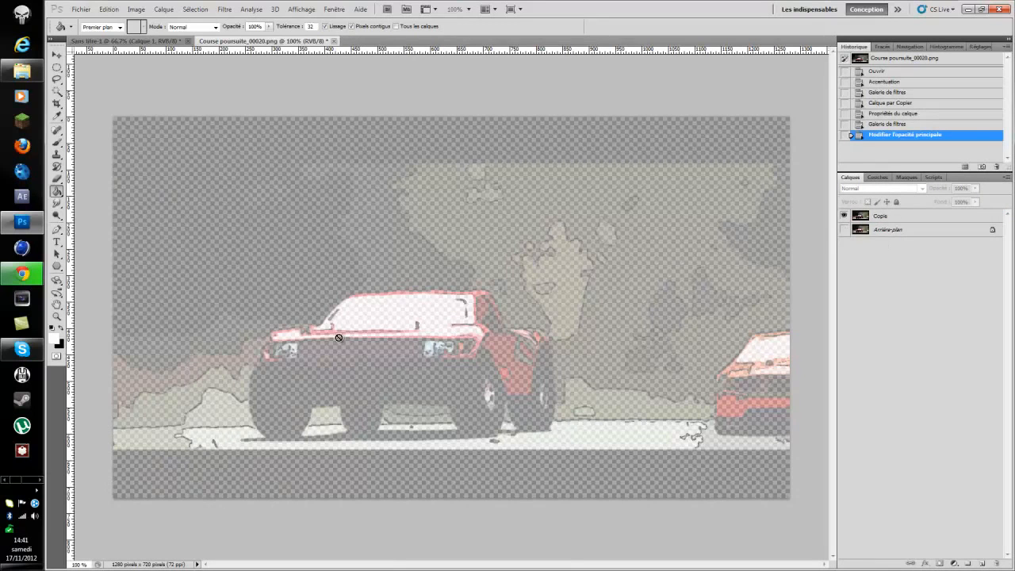
left_click(894, 218)
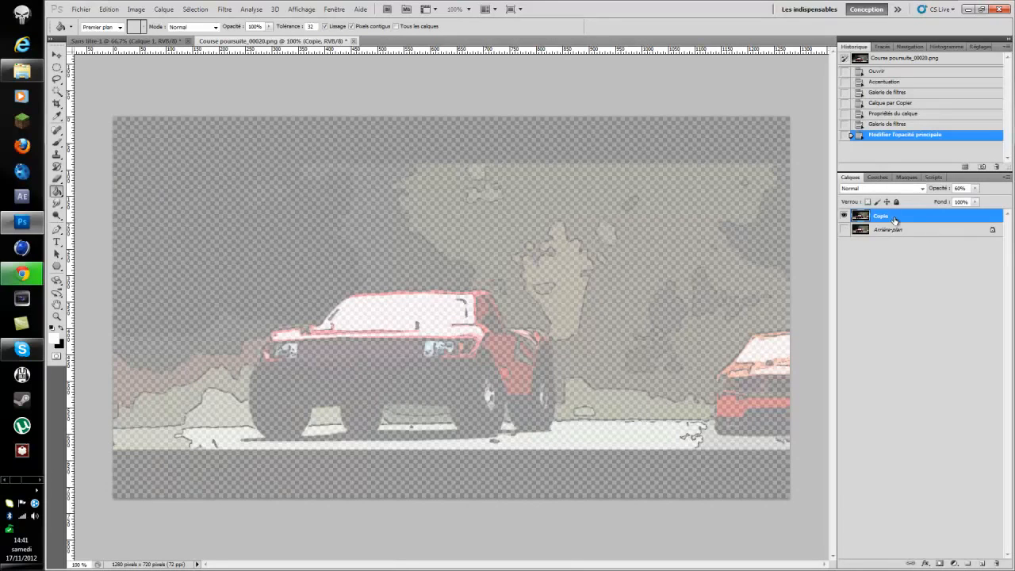
left_click(844, 229)
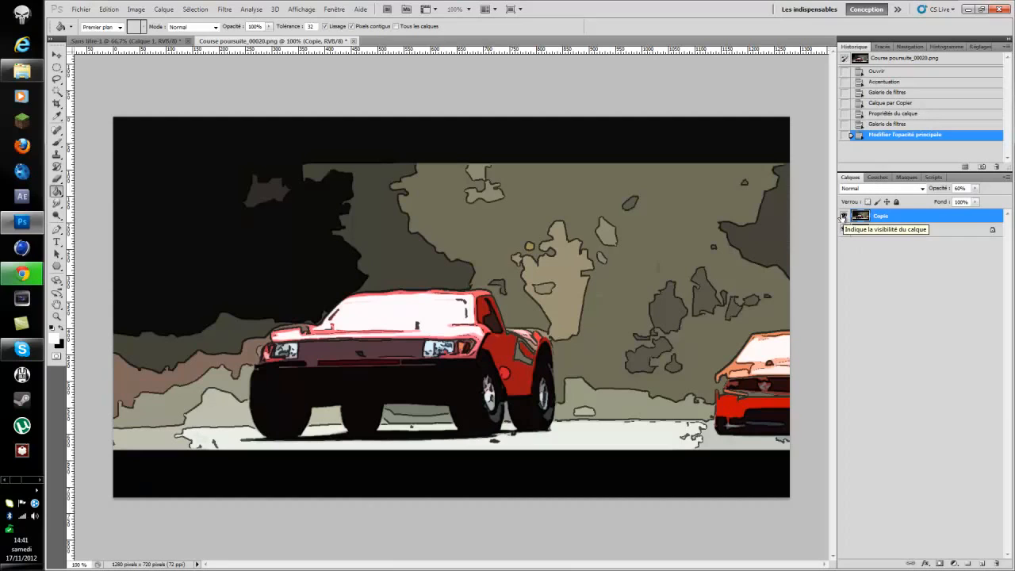
left_click(843, 216)
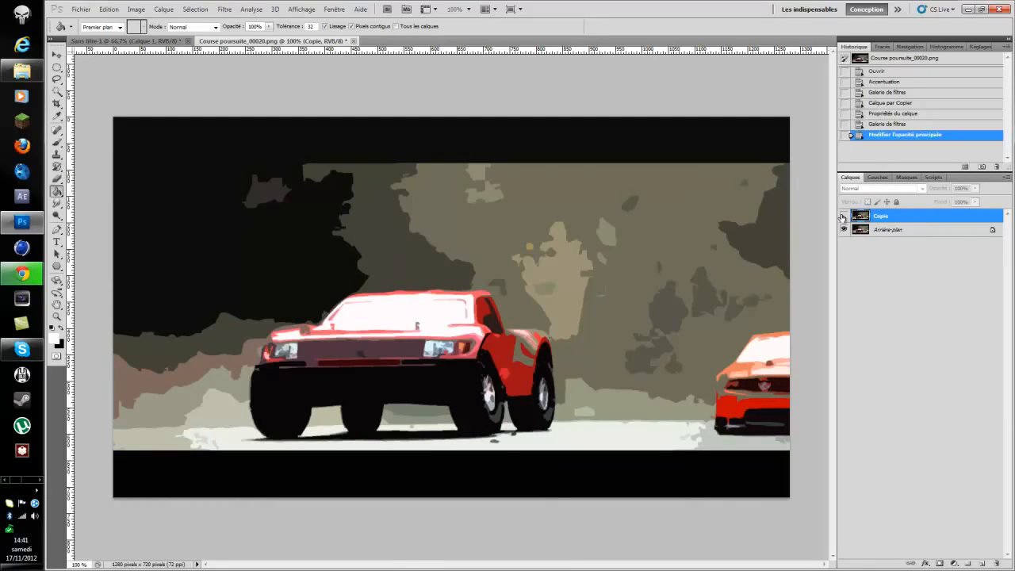
left_click(843, 217)
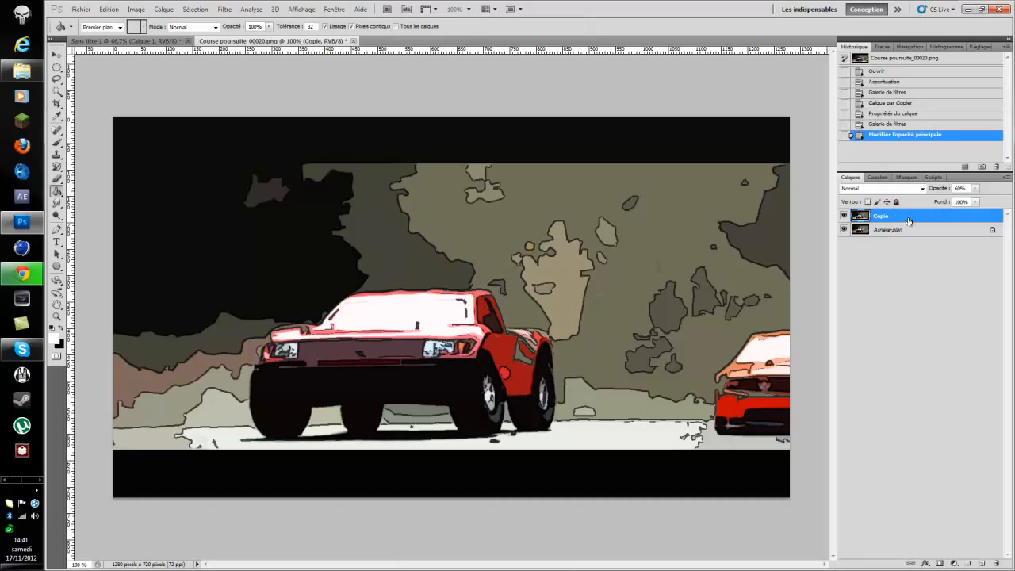
Set the Copie layer's blend mode to Incrustation and toggle both layers' visibility to check the effect
left_click(922, 188)
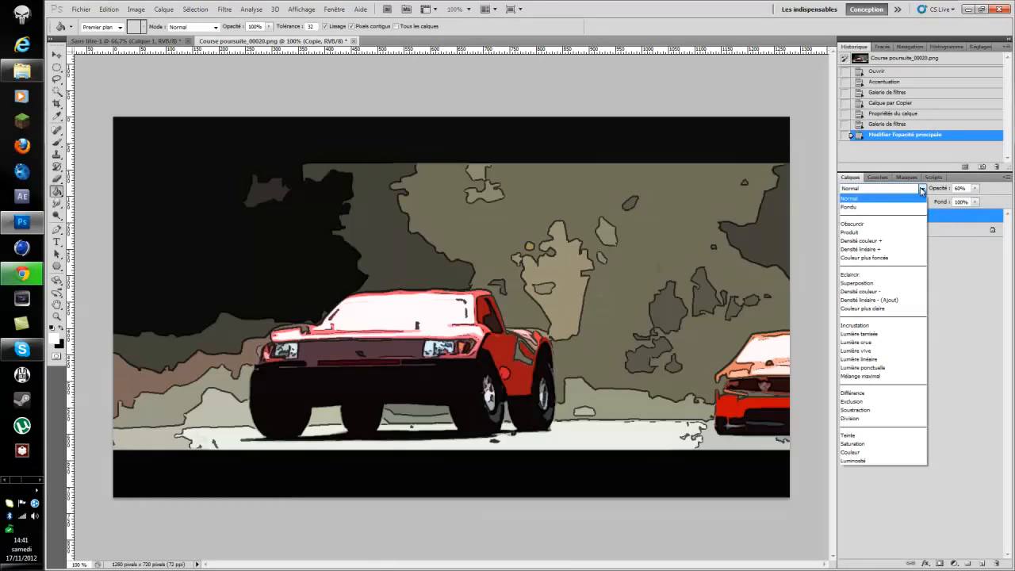
left_click(868, 325)
left_click(844, 216)
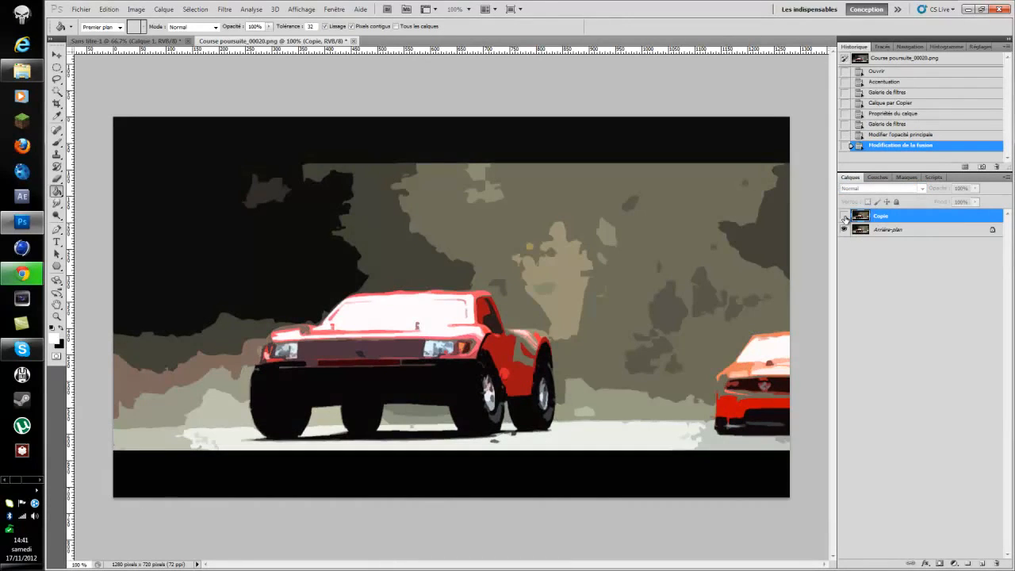
left_click(844, 216)
left_click(844, 229)
left_click(845, 229)
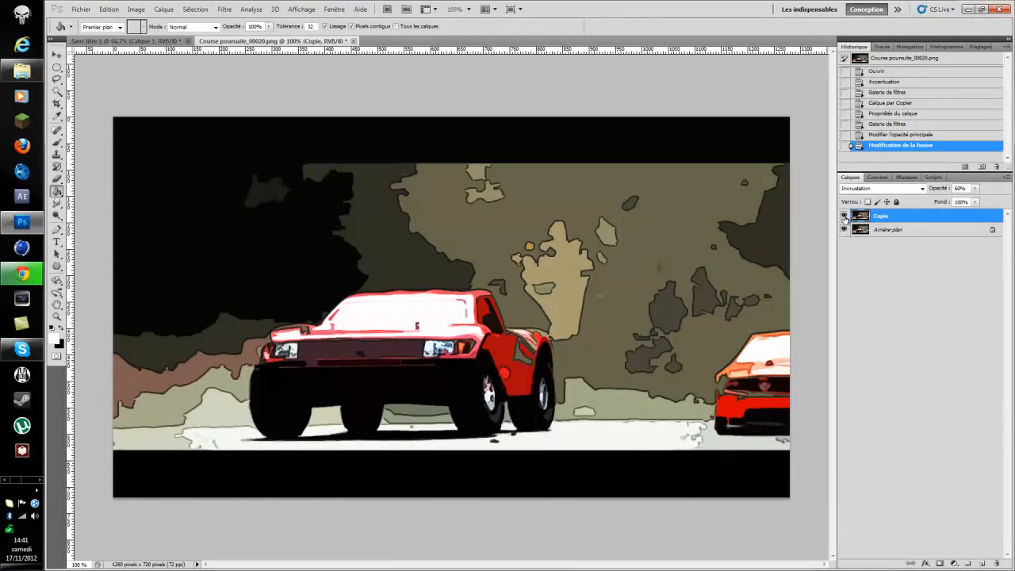
Switch the Copie layer to Normal blending for comparison, toggle its visibility, and return it to Incrustation
left_click(922, 188)
left_click(874, 206)
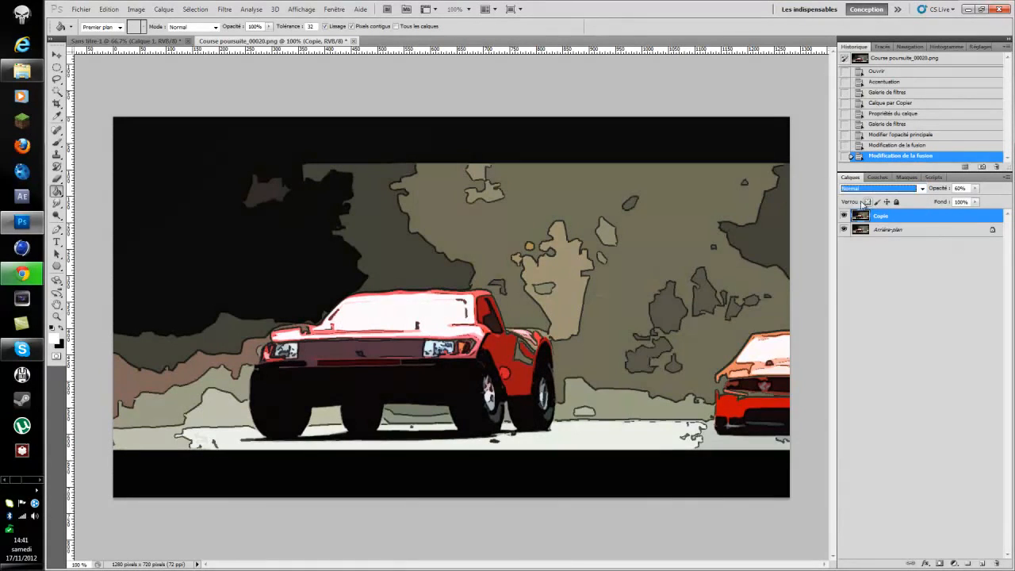
left_click(844, 216)
left_click(844, 217)
left_click(876, 190)
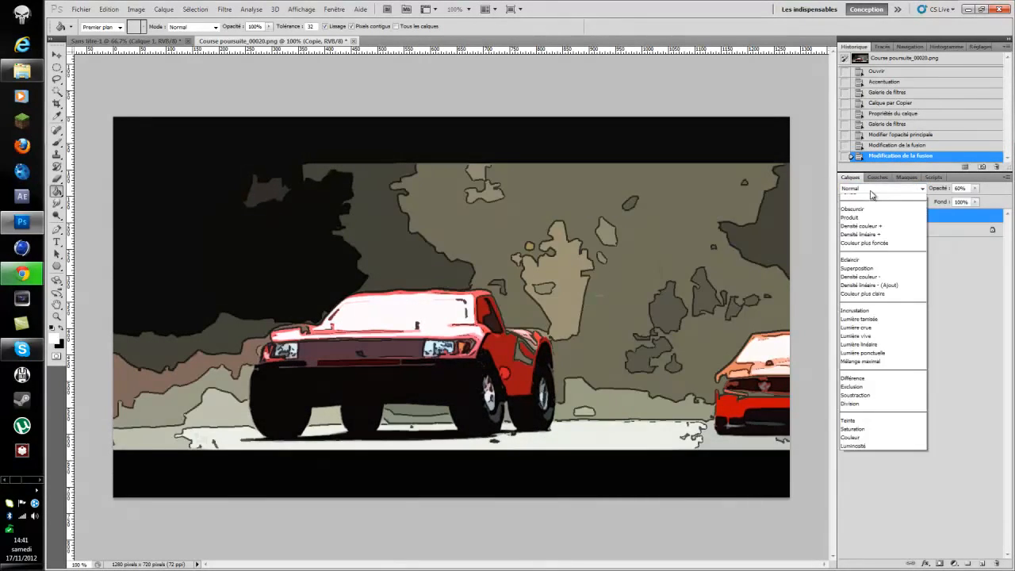
left_click(870, 325)
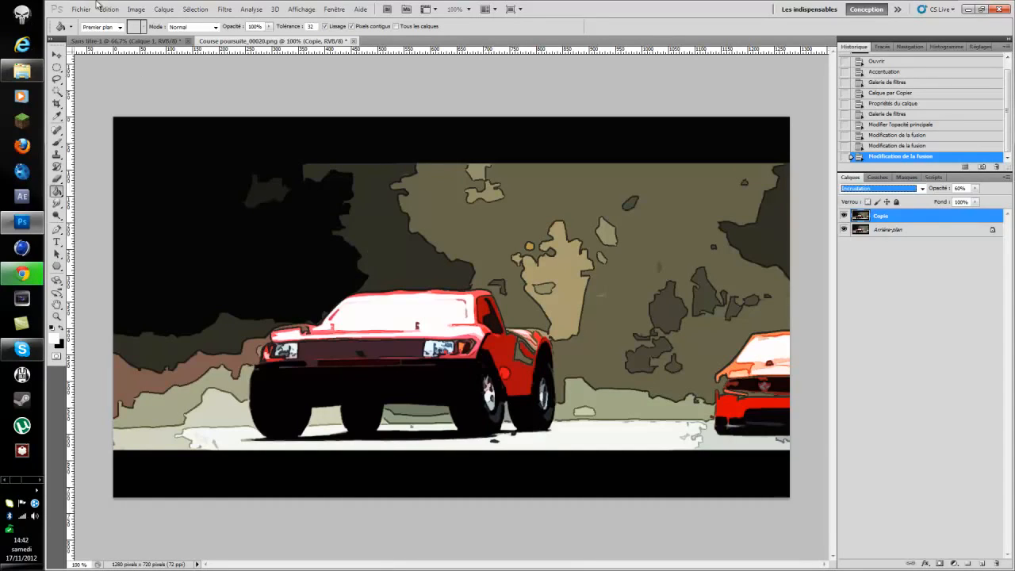
Flatten the image into a single layer and review the operations recorded in the tuto script
left_click(165, 9)
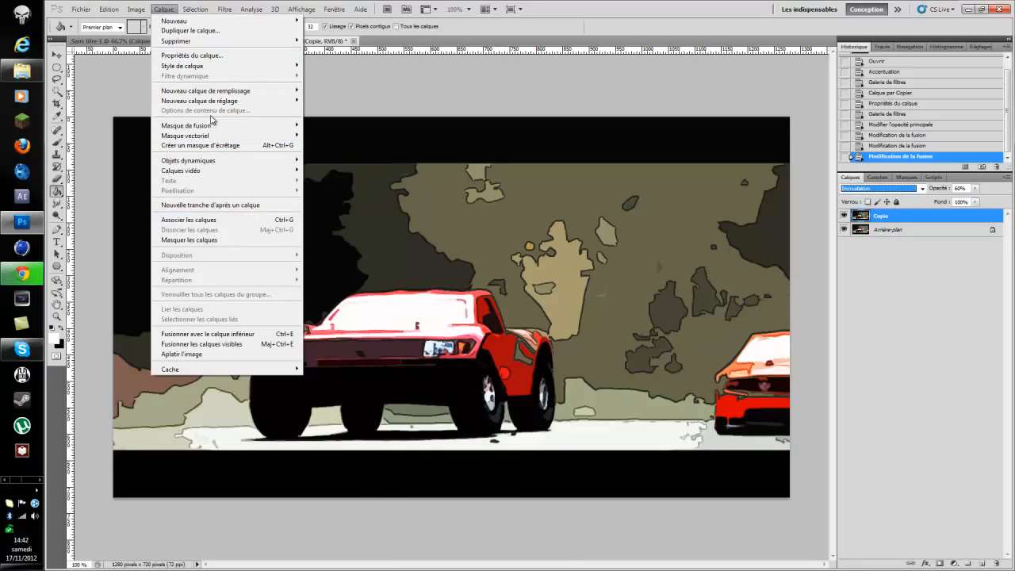
left_click(283, 355)
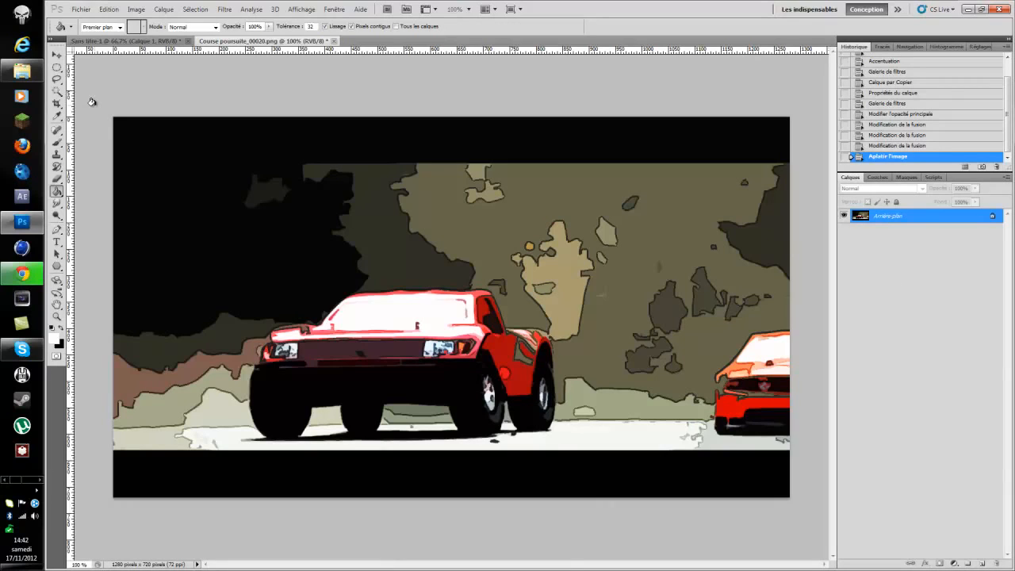
left_click(933, 178)
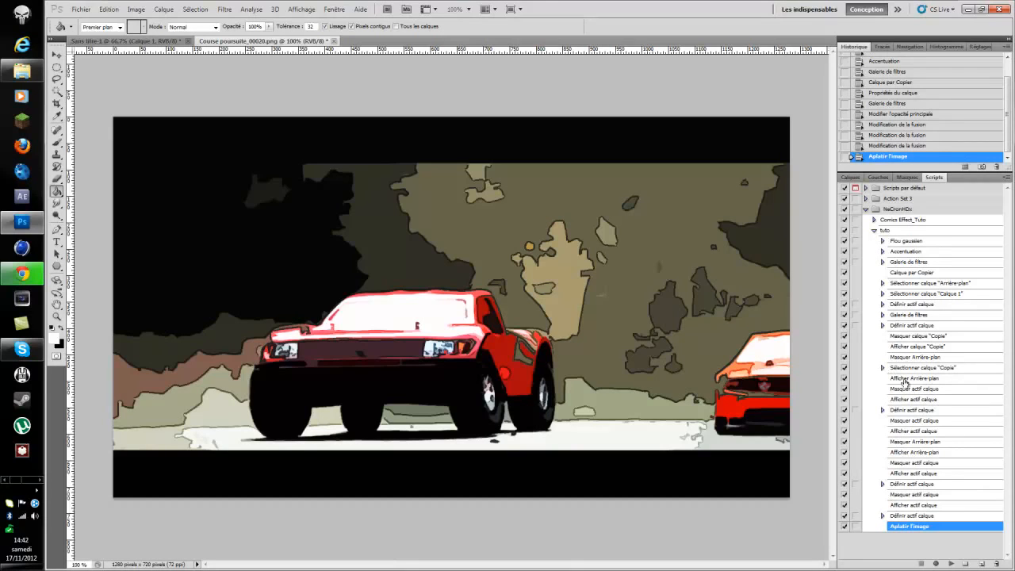
left_click(849, 177)
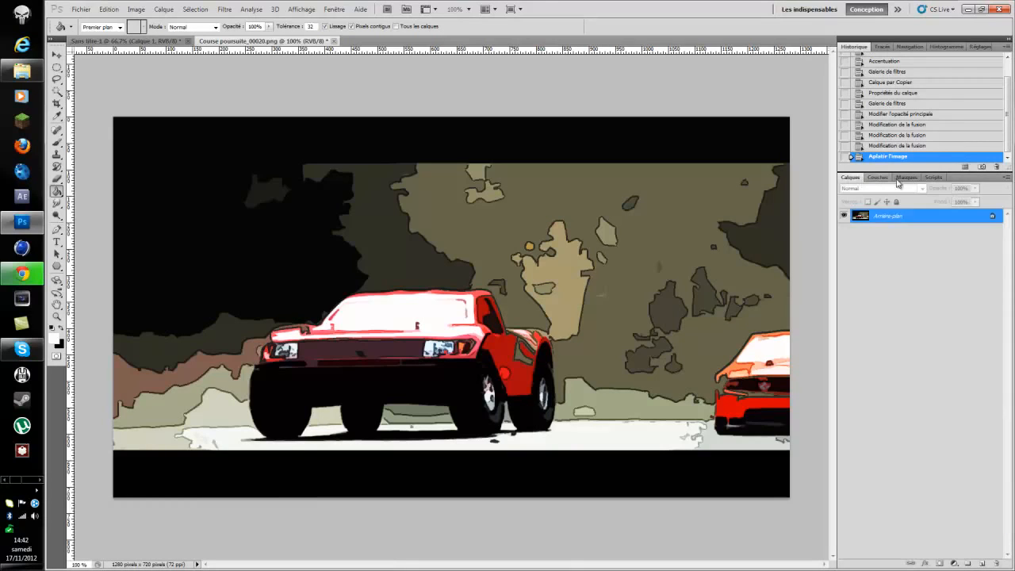
left_click(933, 177)
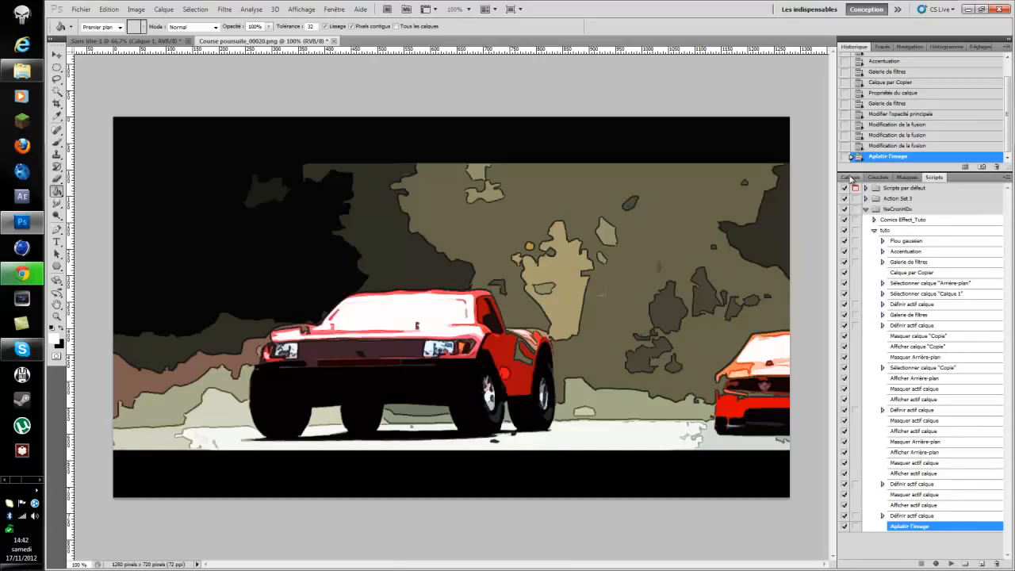
left_click(848, 177)
left_click(933, 177)
left_click(79, 9)
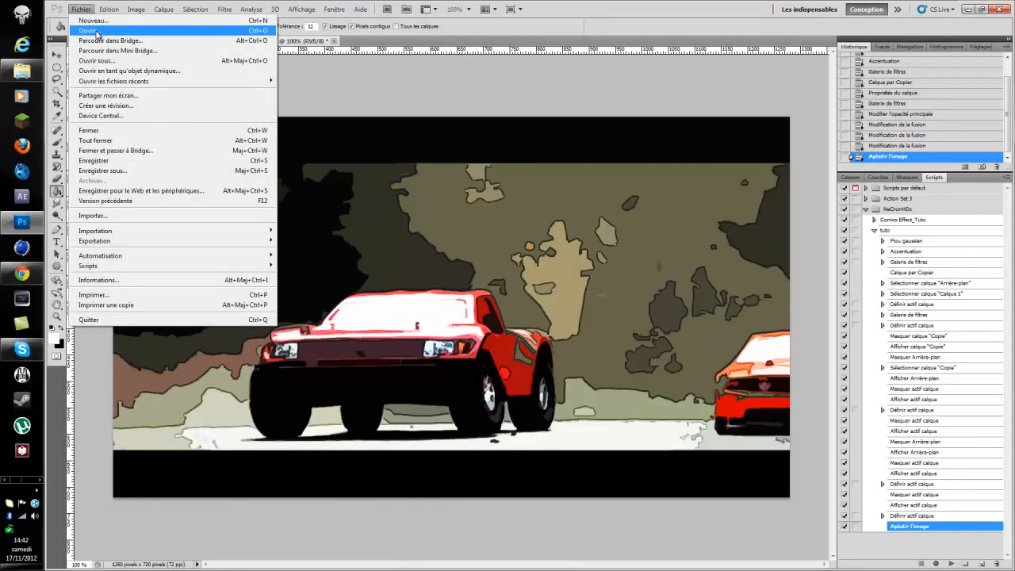
left_click(91, 19)
left_click(626, 155)
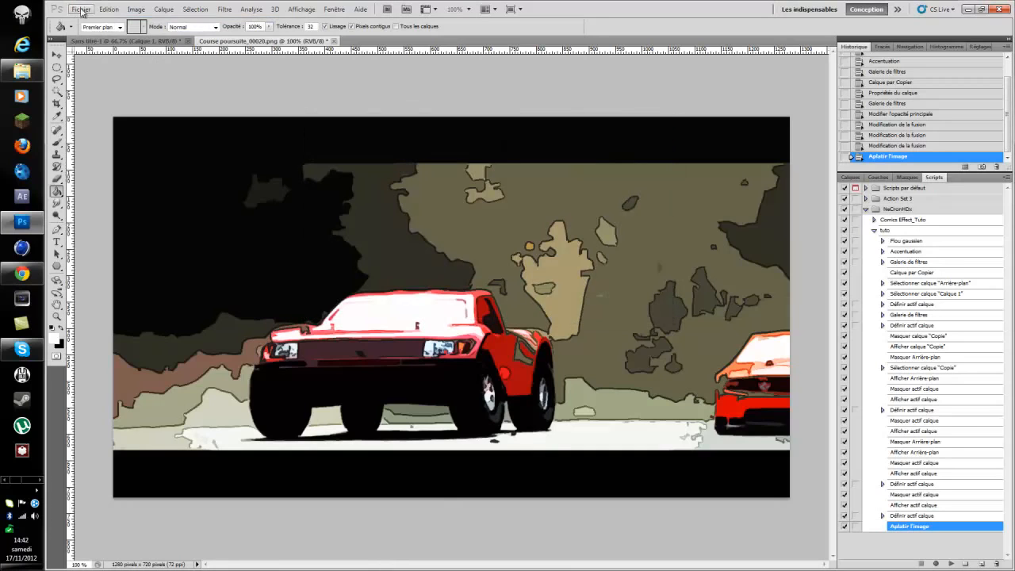
Open the frame Course poursuite_00104 from the séquence tuto folder
left_click(80, 9)
left_click(94, 32)
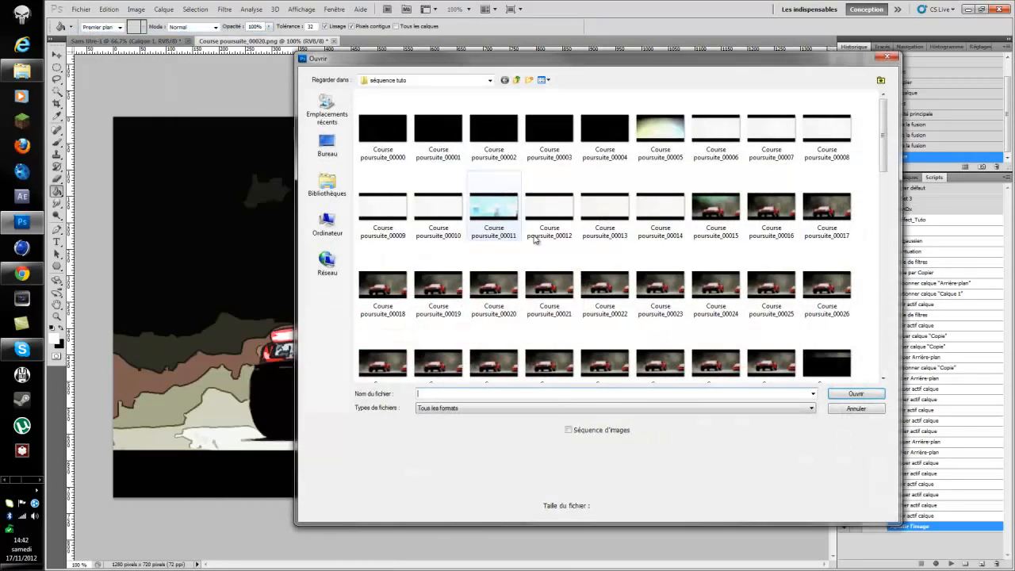
left_click(761, 354)
scroll(756, 344, "down", 10)
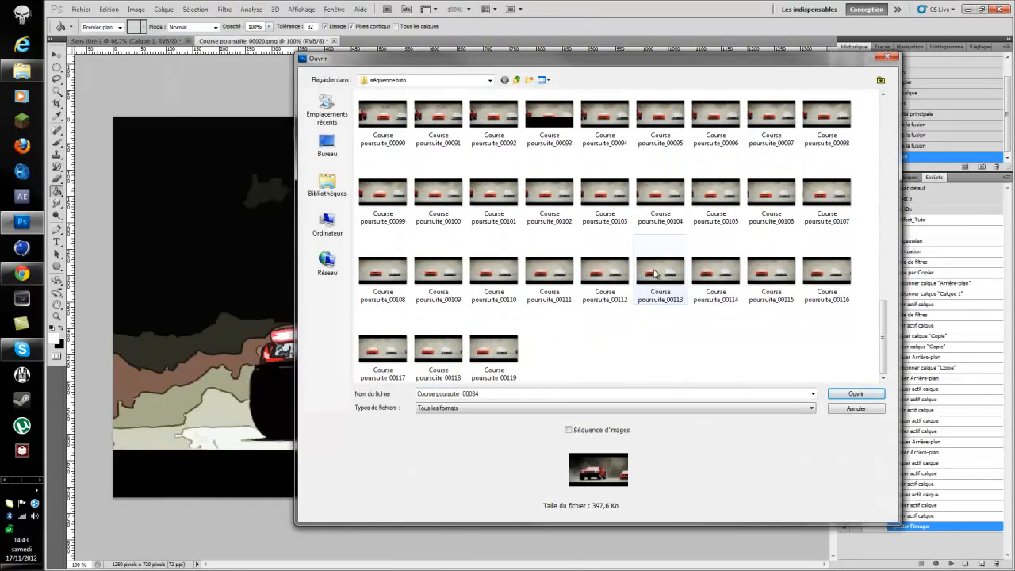
left_click(659, 193)
left_click(853, 394)
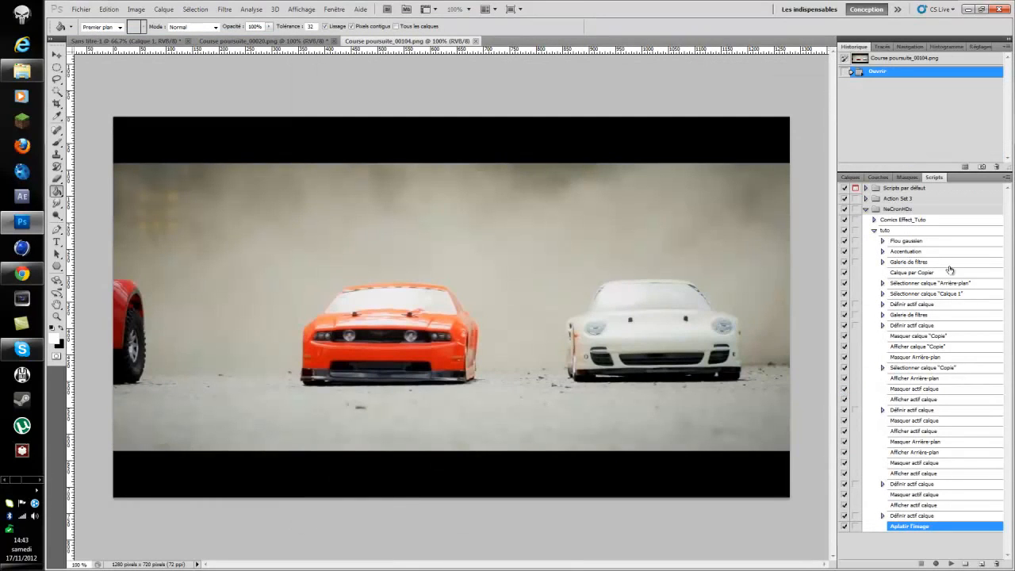
Run the tuto script on the Course poursuite_00104 frame and inspect its layers
left_click(897, 222)
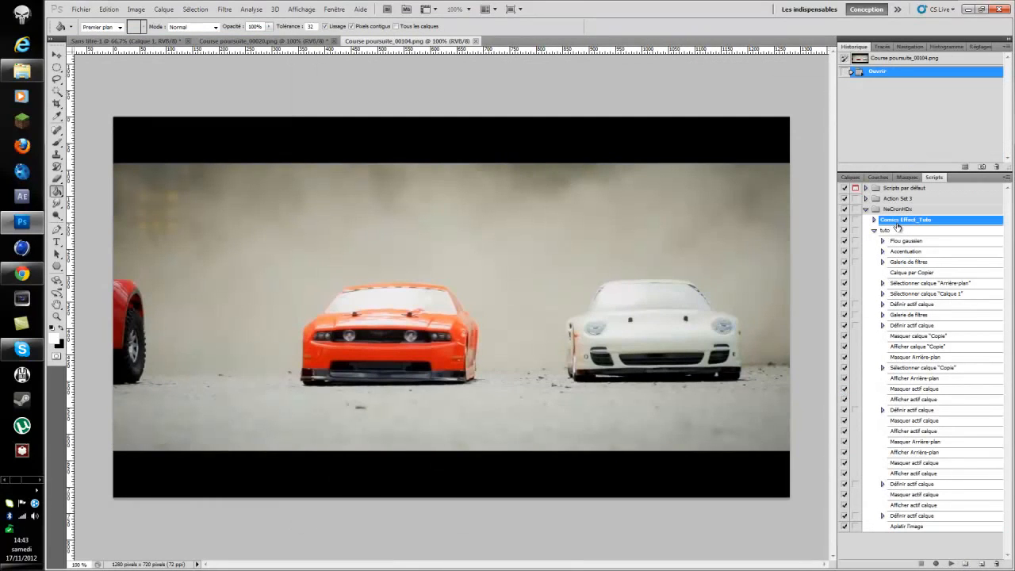
left_click(891, 231)
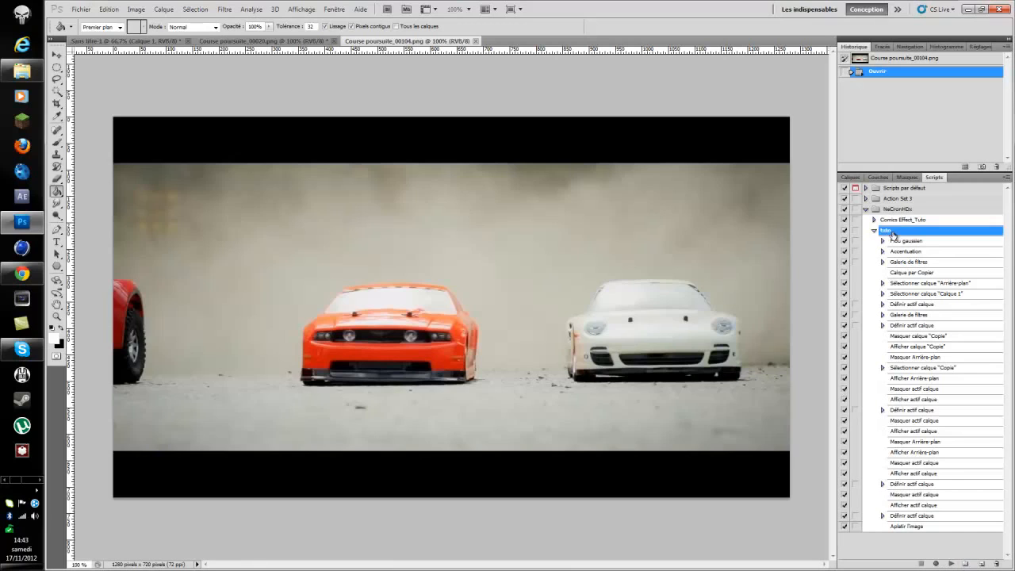
left_click(952, 563)
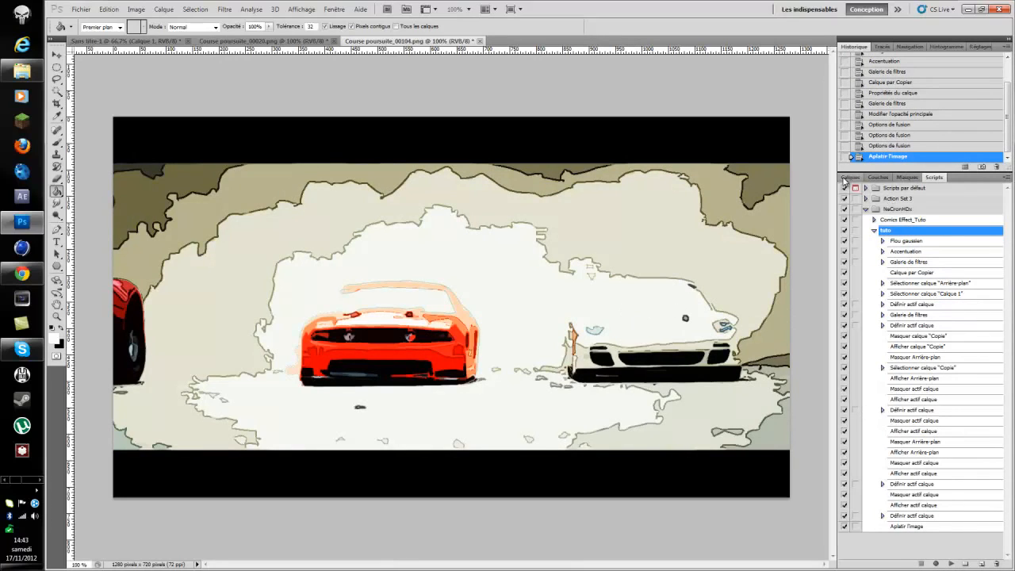
left_click(850, 176)
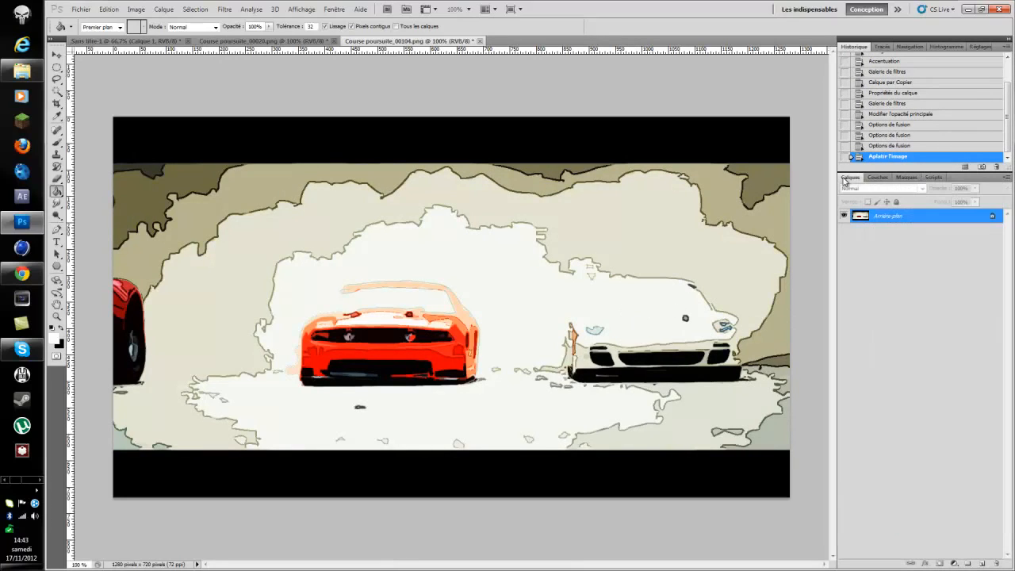
Run the Comics Effect_Tuto script on the same frame for comparison, and close Course poursuite_00104.png without saving
left_click(933, 176)
left_click(891, 221)
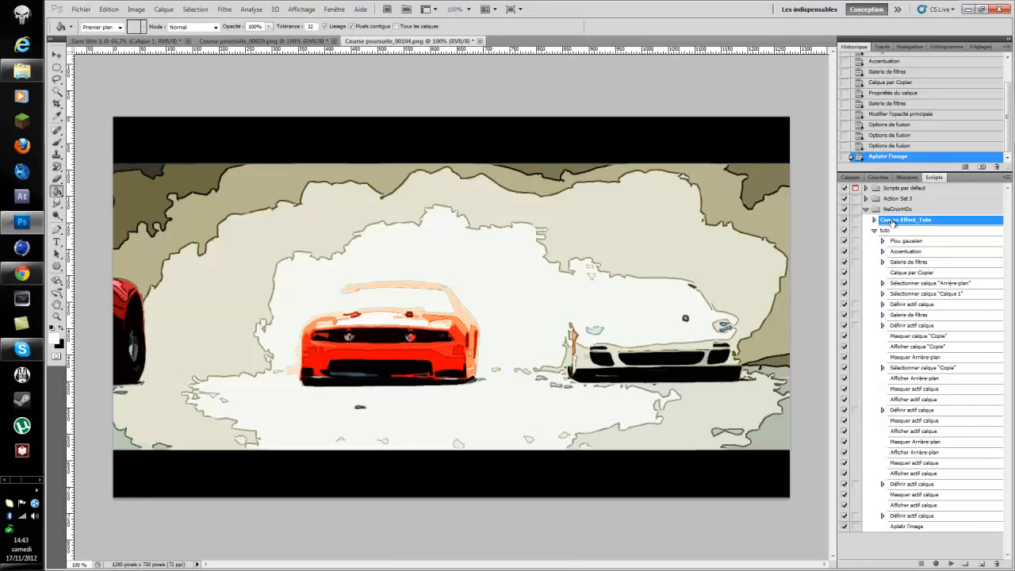
left_click(949, 562)
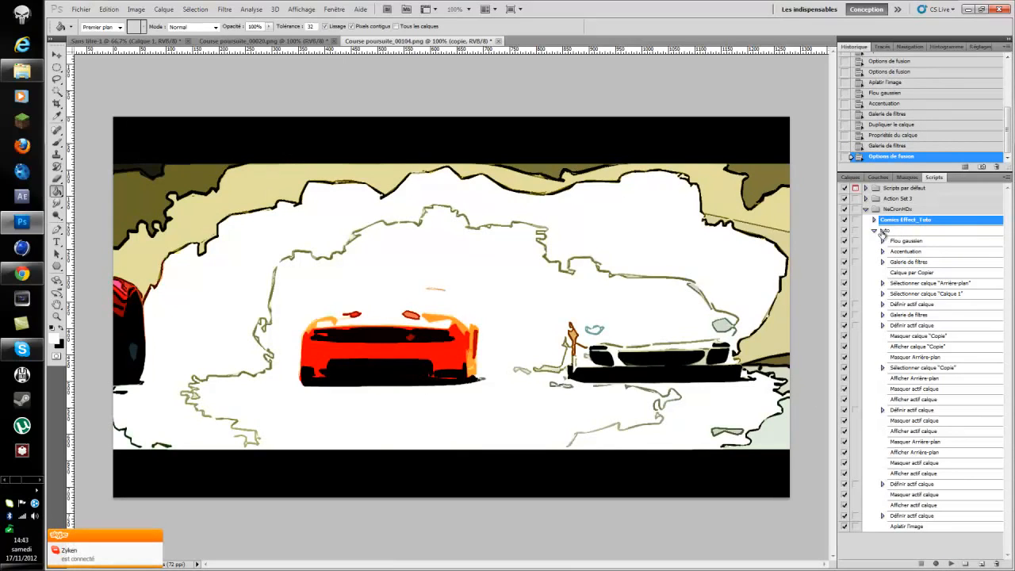
left_click(498, 41)
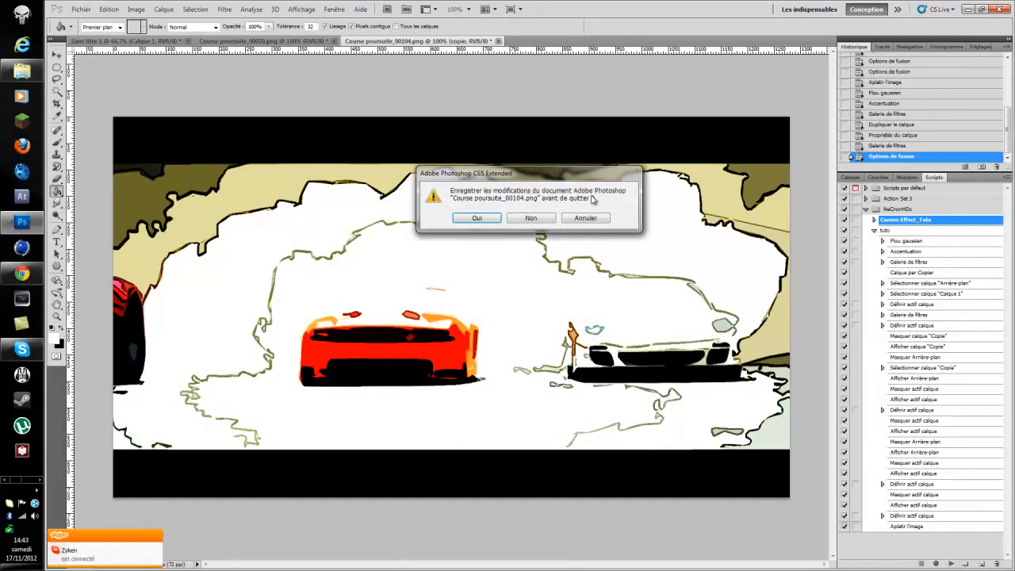
left_click(531, 219)
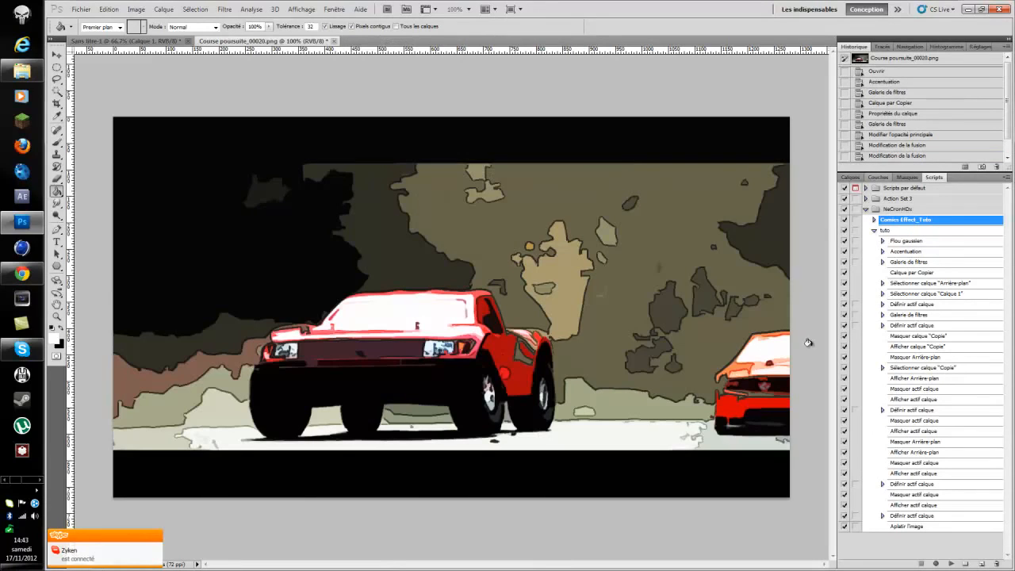
Collapse the NeCronHDx set and set up batch processing (Traitement par lots) with its tuto script
left_click(867, 210)
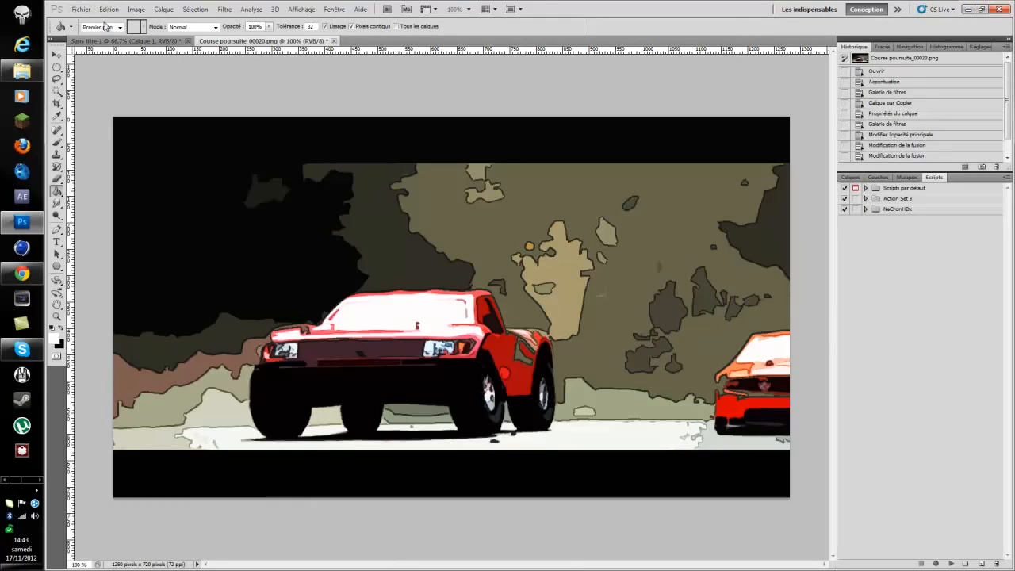
left_click(81, 10)
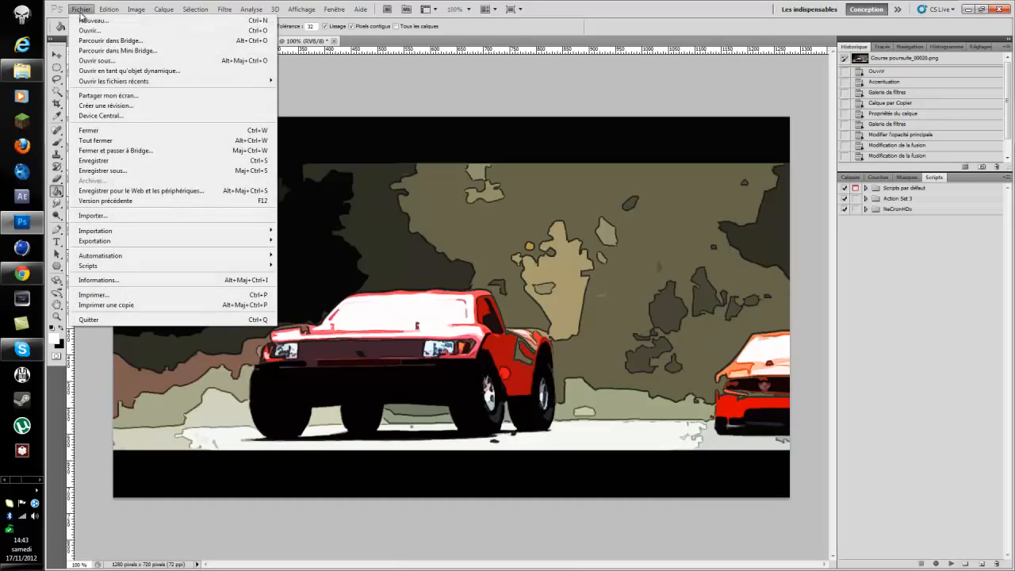
mouse_move(109, 258)
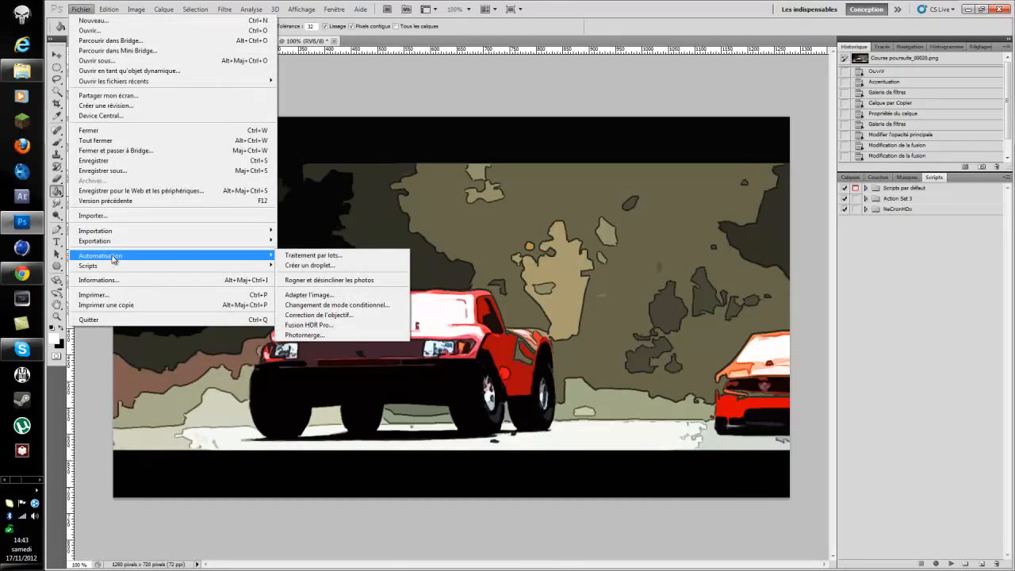
left_click(314, 257)
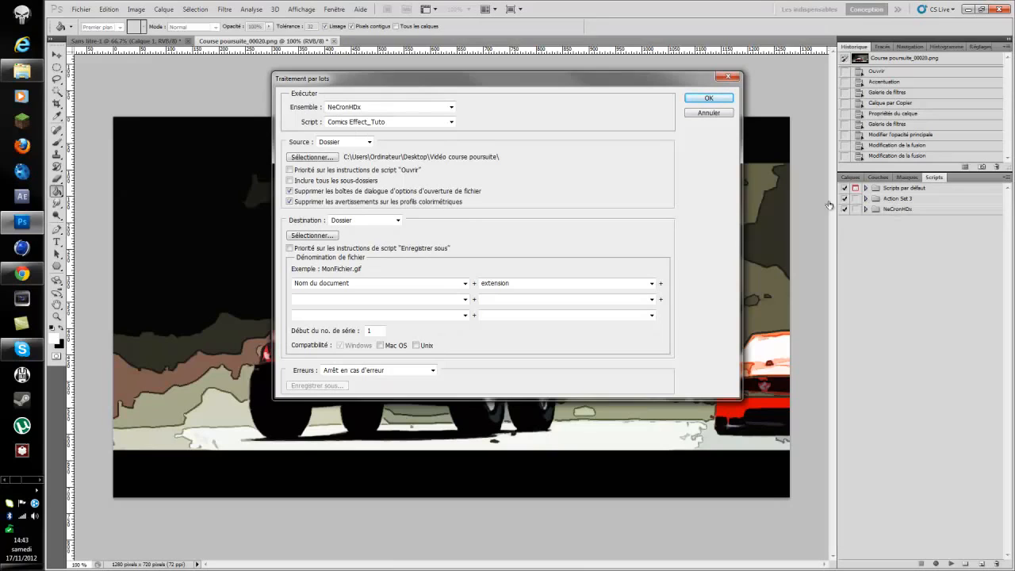
left_click(399, 127)
left_click(341, 139)
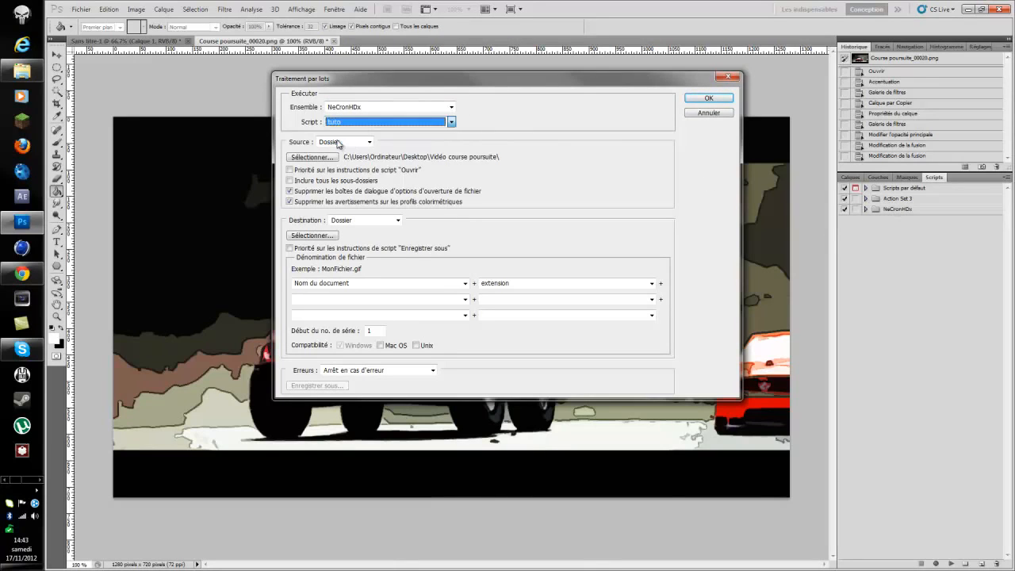
Keep Dossier as the batch source type and choose the séquence tuto folder on the desktop as the source
left_click(354, 143)
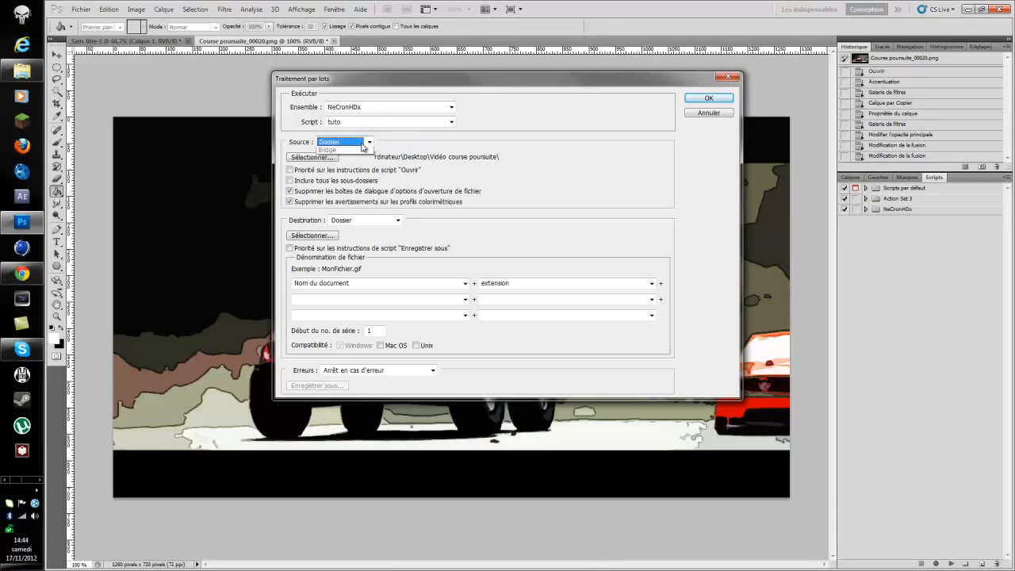
left_click(349, 148)
left_click(323, 158)
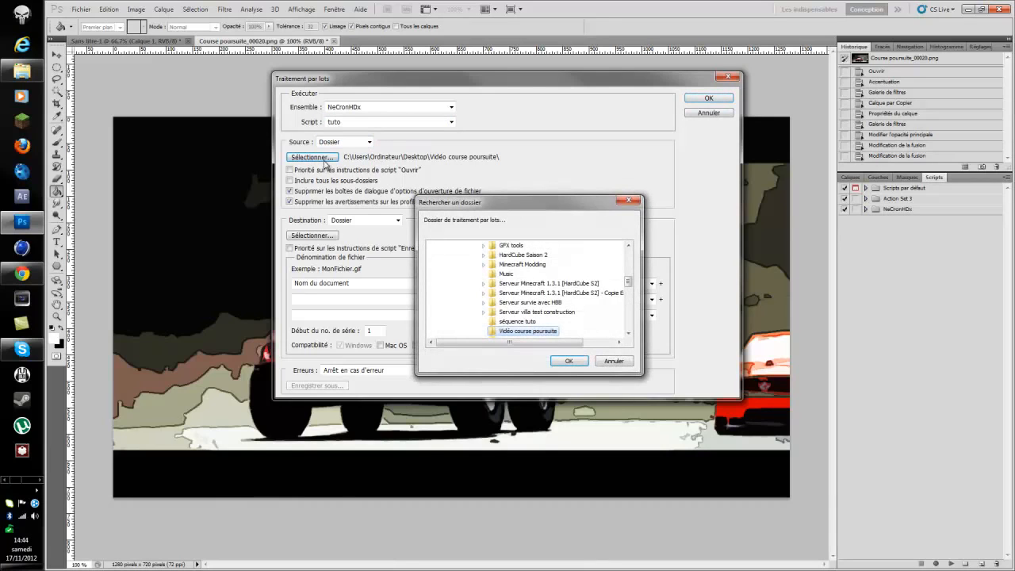
left_click_drag(628, 284, 633, 252)
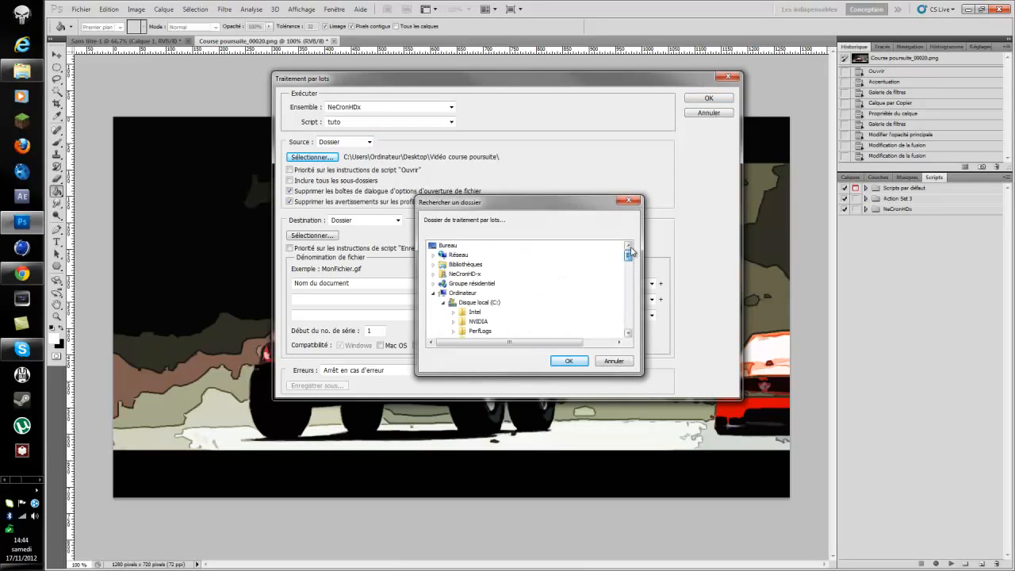
left_click(448, 246)
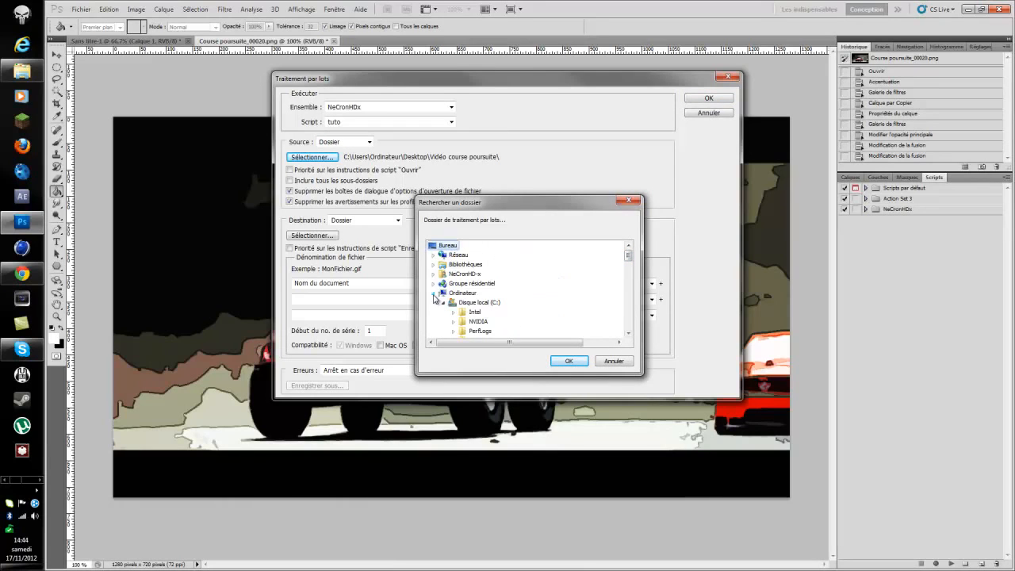
left_click_drag(628, 255, 629, 295)
left_click(523, 308)
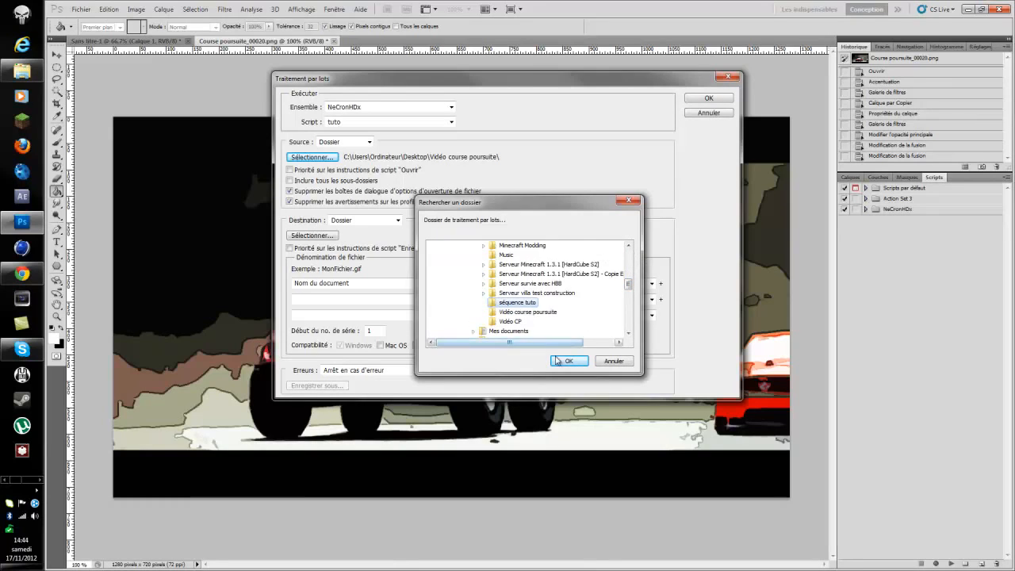
left_click(565, 363)
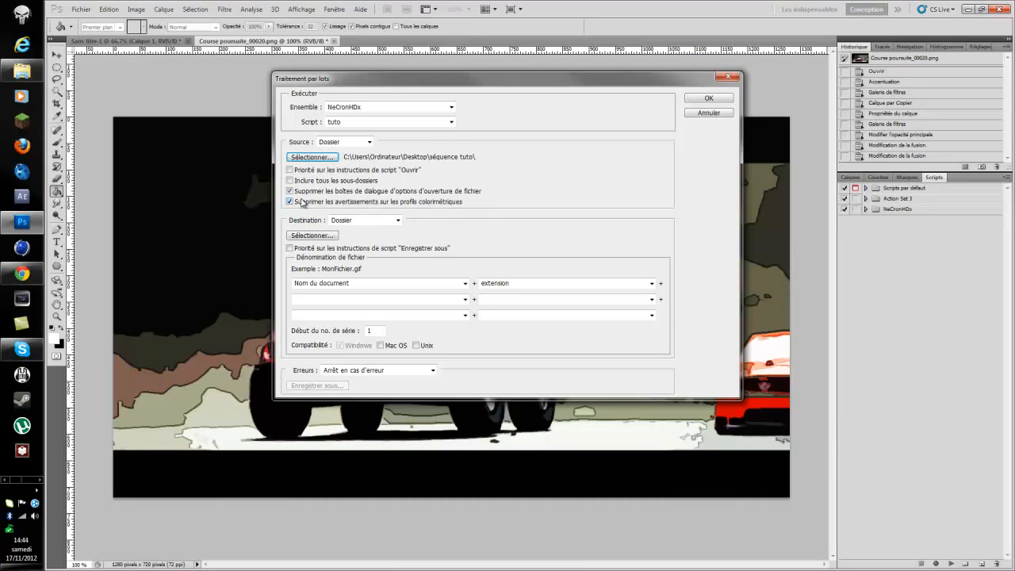
Try creating a new folder inside the user folder while browsing for the batch destination, and delete that folder
left_click(309, 239)
left_click_drag(610, 268, 610, 317)
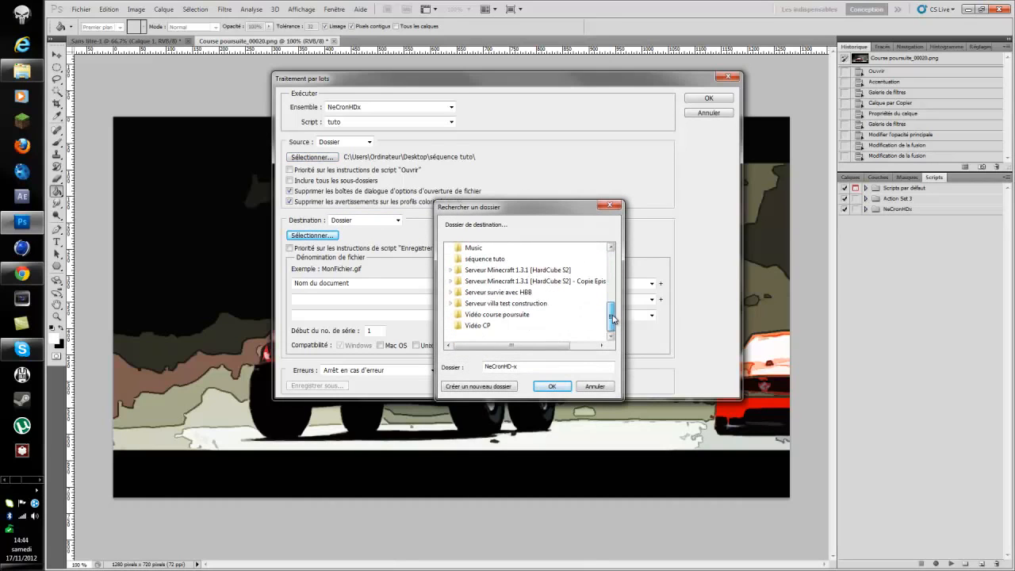
left_click(497, 390)
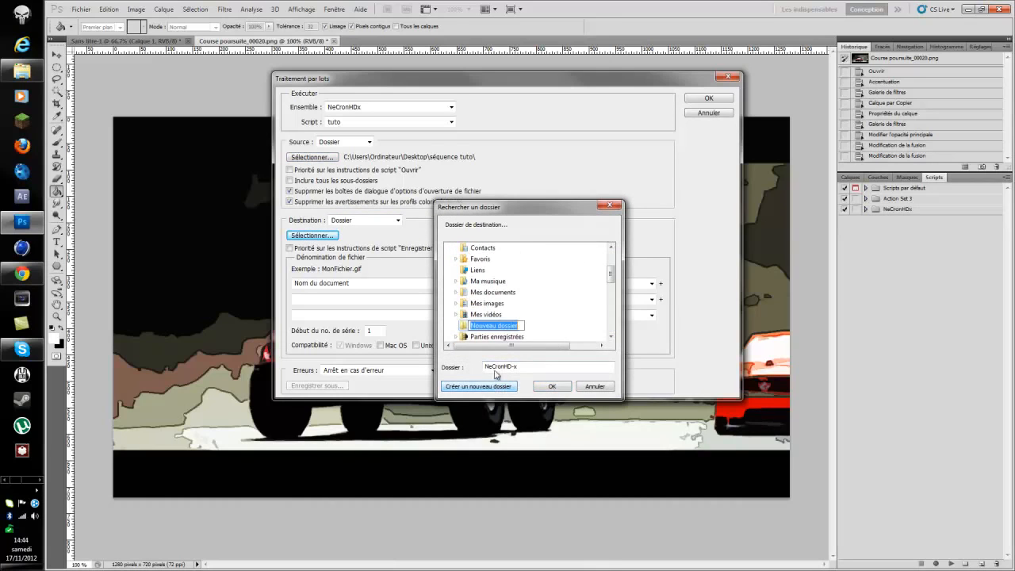
key("Return")
key("Delete")
left_click(564, 337)
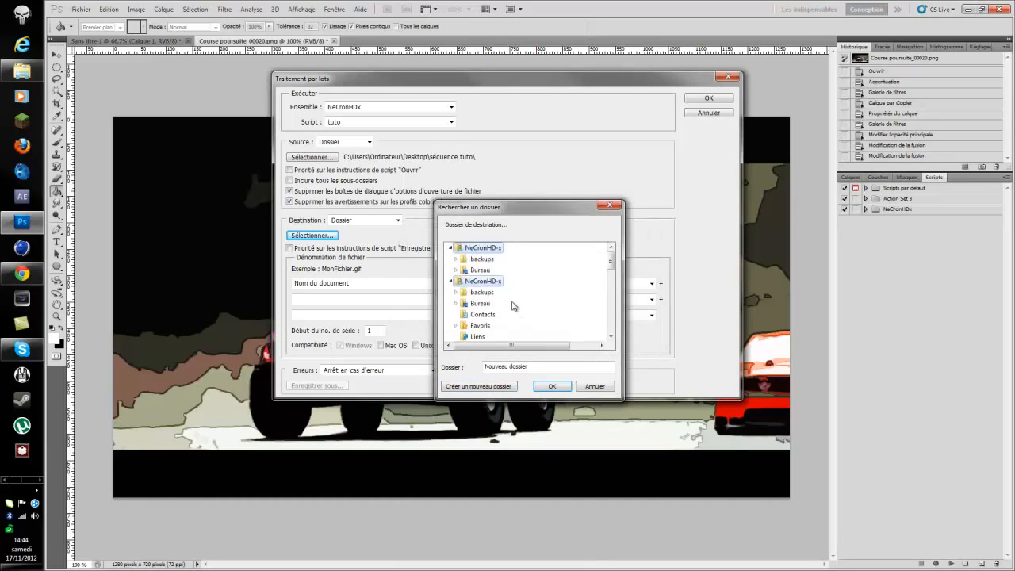
Create a folder named séquence image traitées on the desktop (Bureau) and set it as the batch destination
scroll(508, 313, "down", 10)
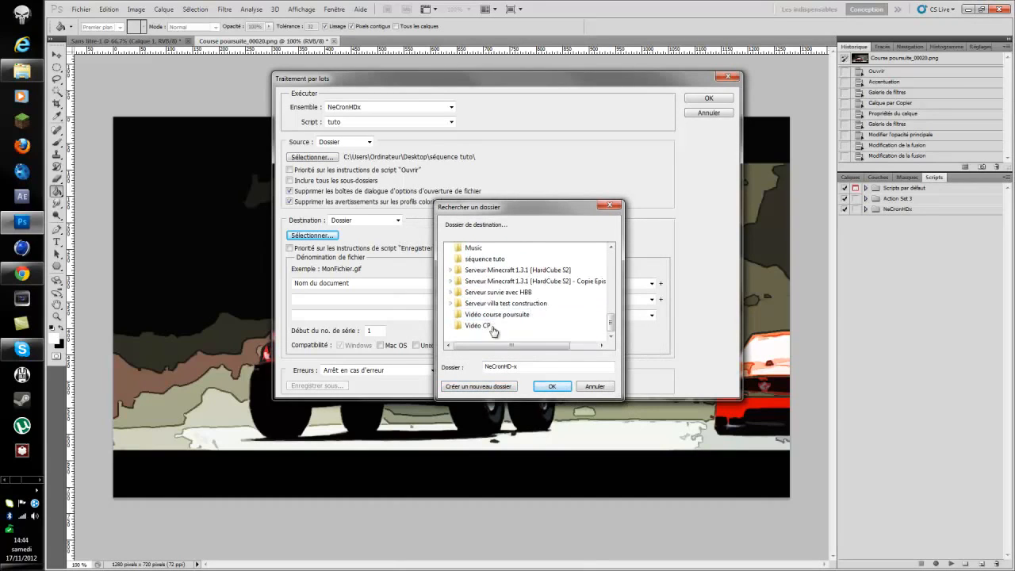
scroll(493, 325, "up", 10)
scroll(500, 302, "down", 5)
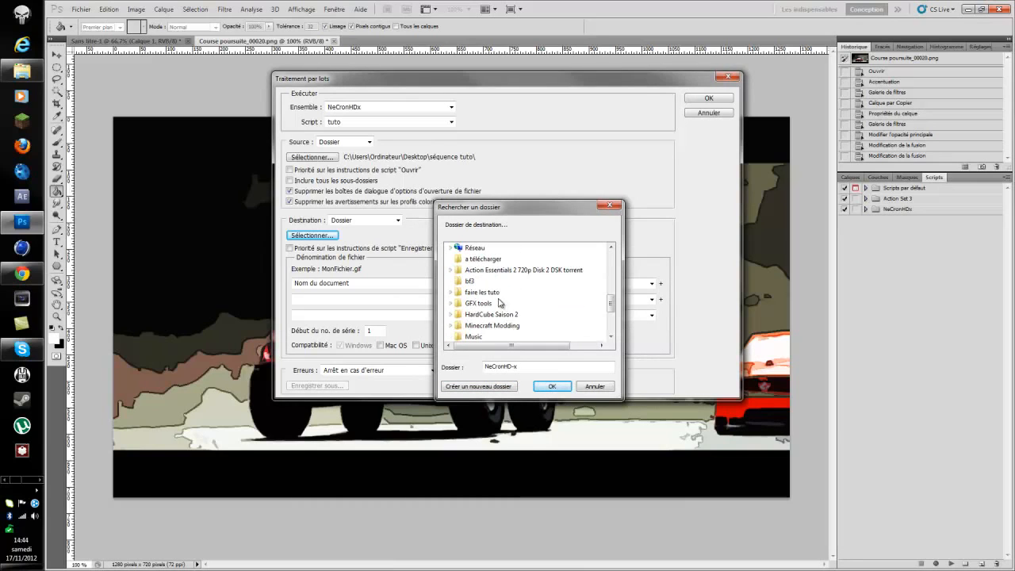
scroll(507, 302, "up", 2)
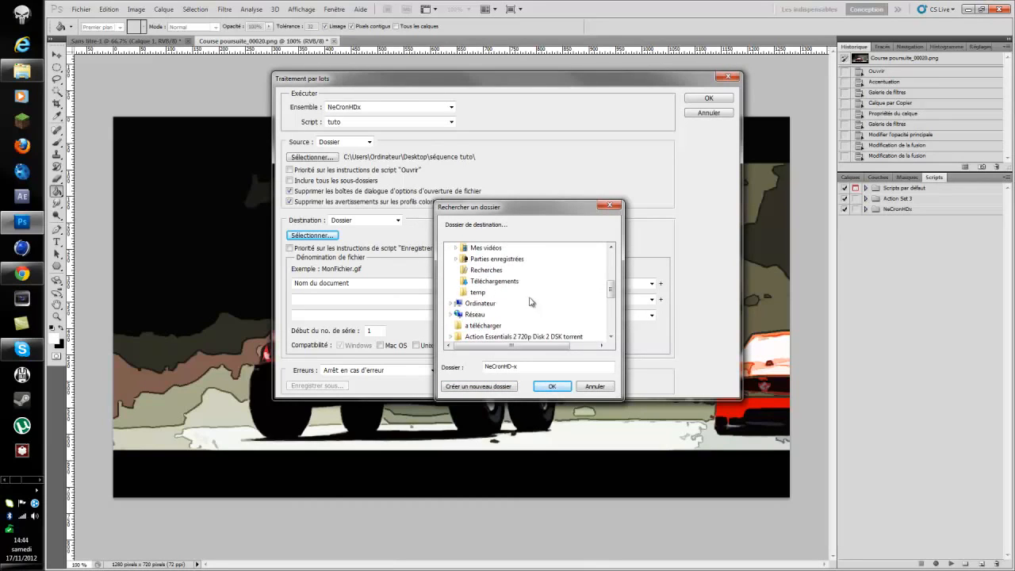
scroll(530, 302, "up", 5)
left_click(472, 248)
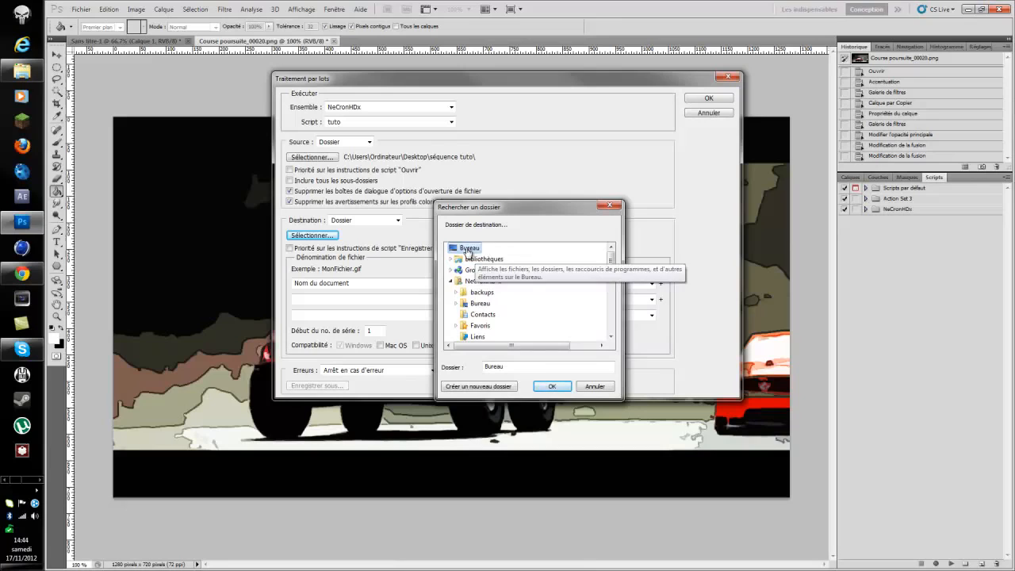
left_click(496, 387)
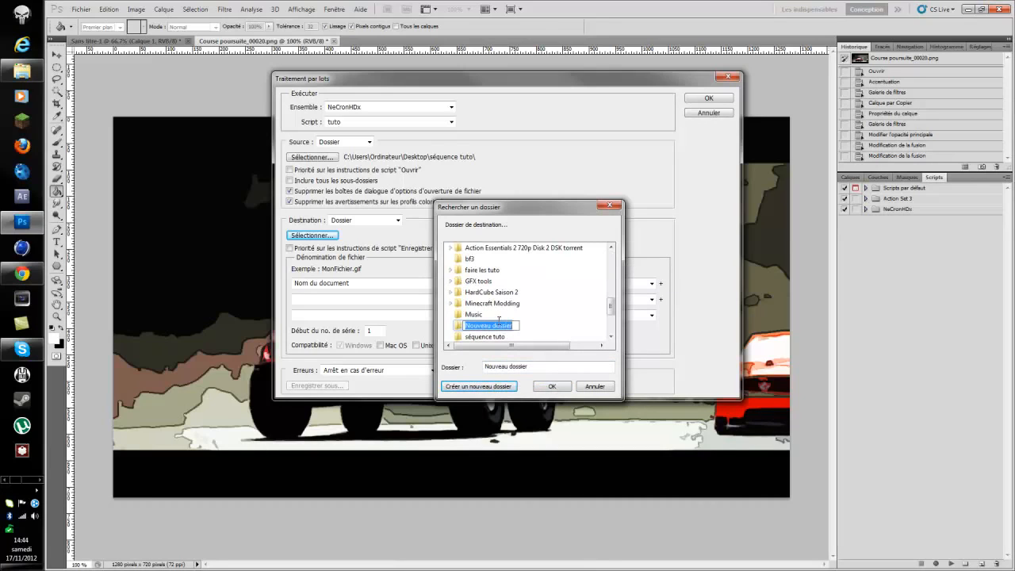
type("séquenc")
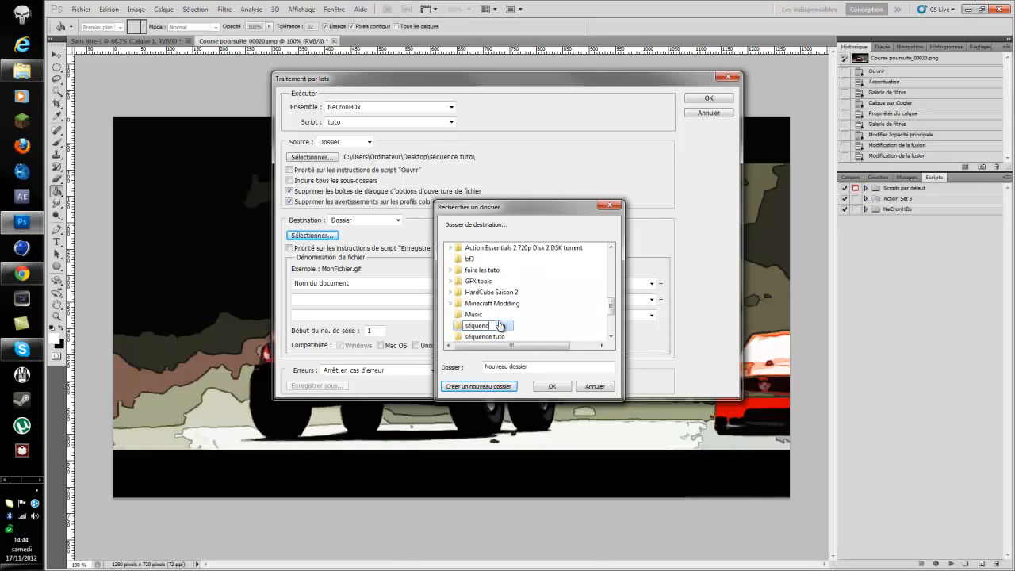
type("e image traitées")
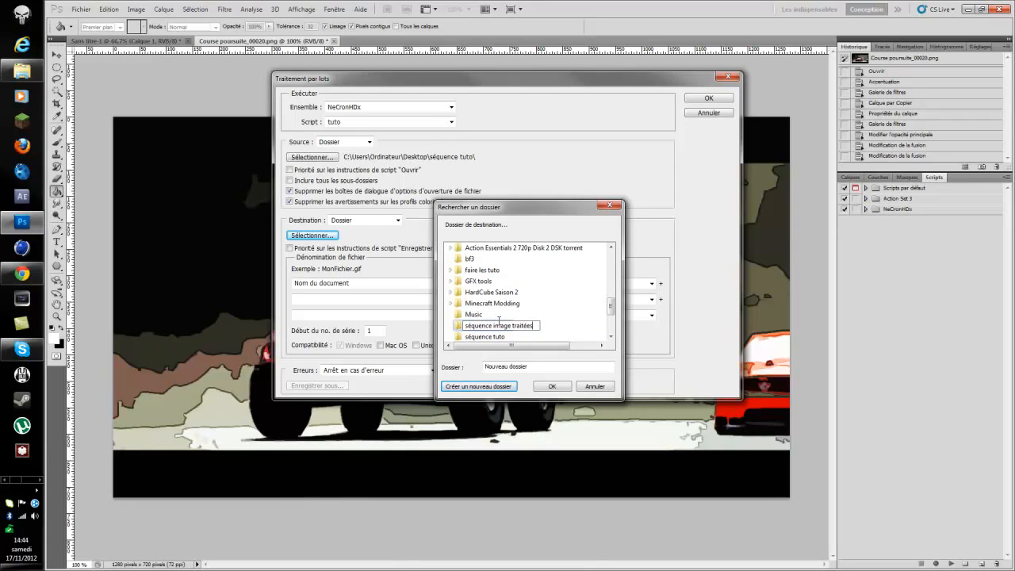
left_click(561, 386)
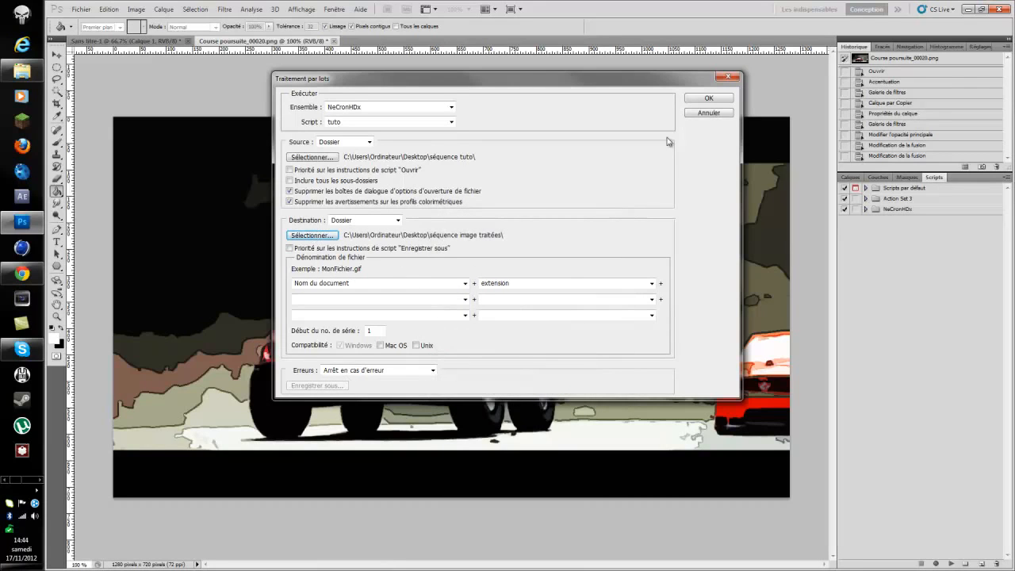
Run the batch processing of the séquence tuto folder with the tuto script
left_click(708, 98)
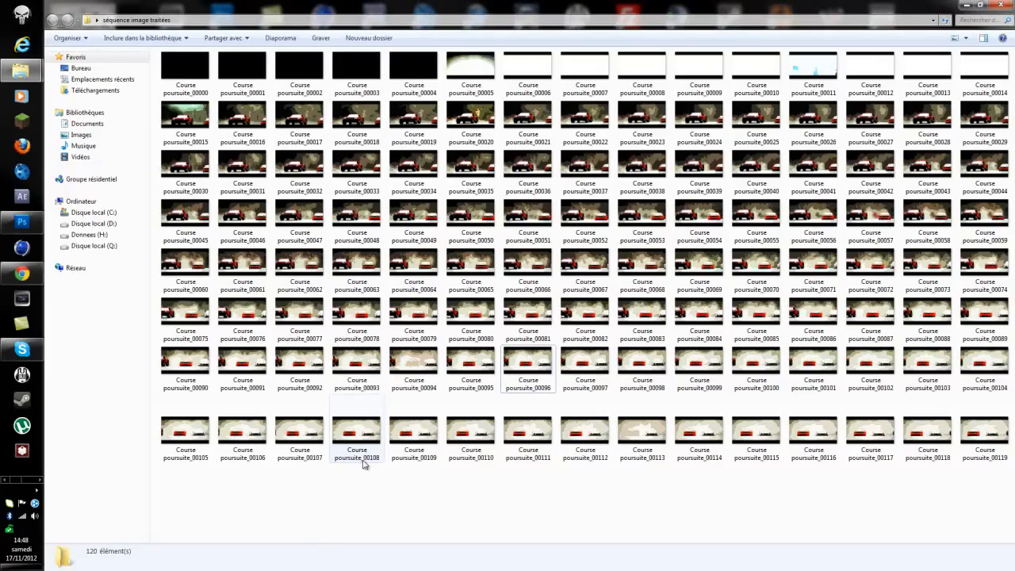
Arrange the séquence tuto and séquence image traitées folder windows side by side and compare their thumbnails
left_click_drag(535, 8, 805, 166)
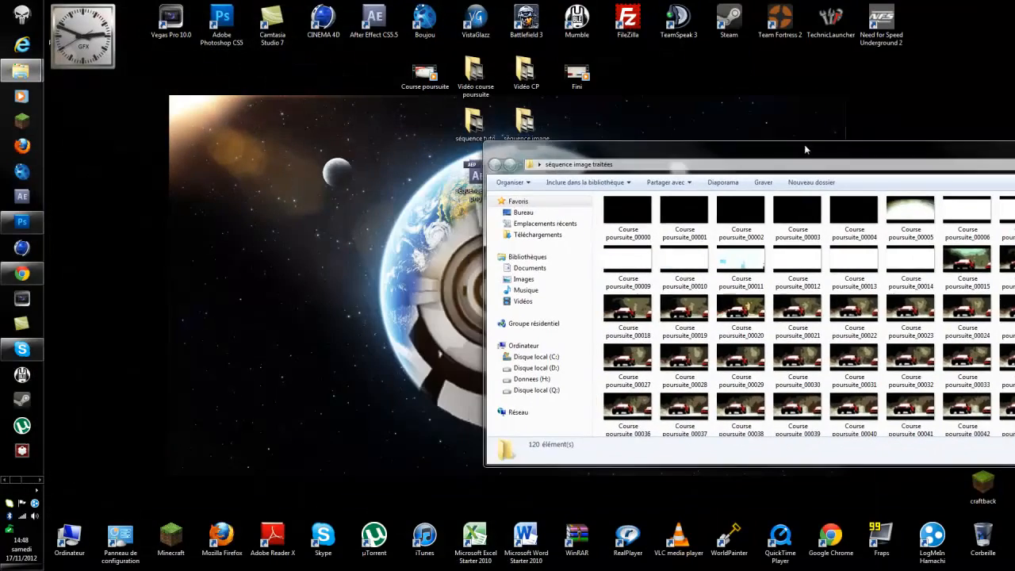
double_click(480, 127)
left_click_drag(555, 159, 80, 160)
left_click_drag(16, 156, 2, 131)
left_click_drag(401, 2, 1, 76)
left_click_drag(126, 6, 1013, 8)
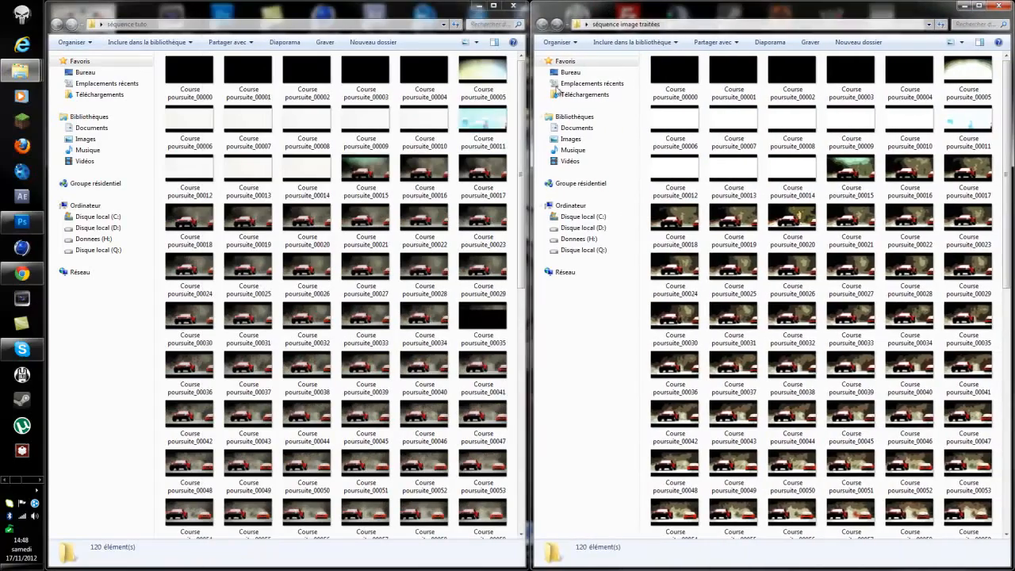
scroll(770, 256, "down", 5)
scroll(770, 255, "up", 5)
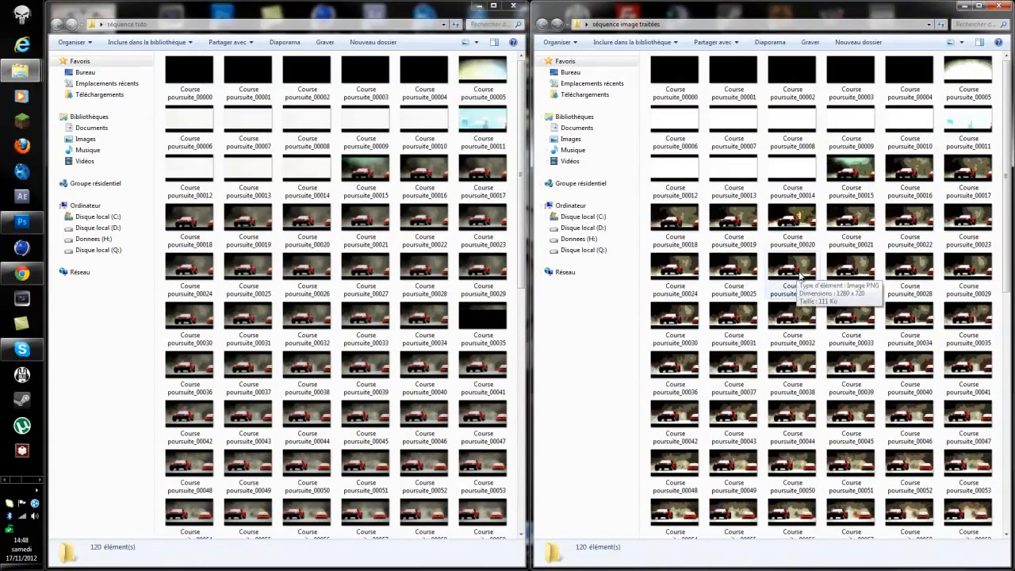
View frame Course poursuite_00026 in its processed and original versions, and close the photo viewer and both folder windows
double_click(794, 276)
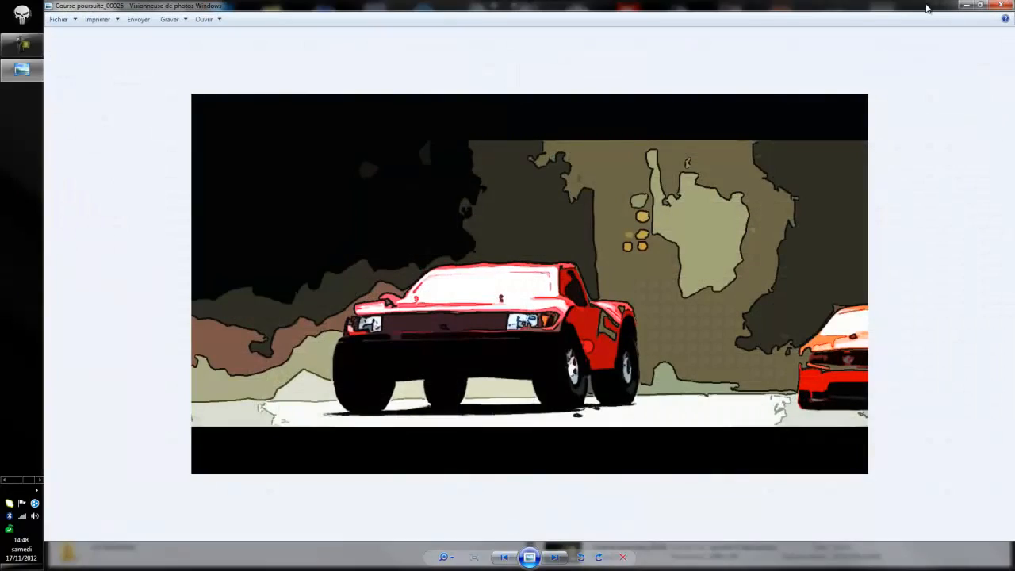
left_click(966, 6)
double_click(432, 359)
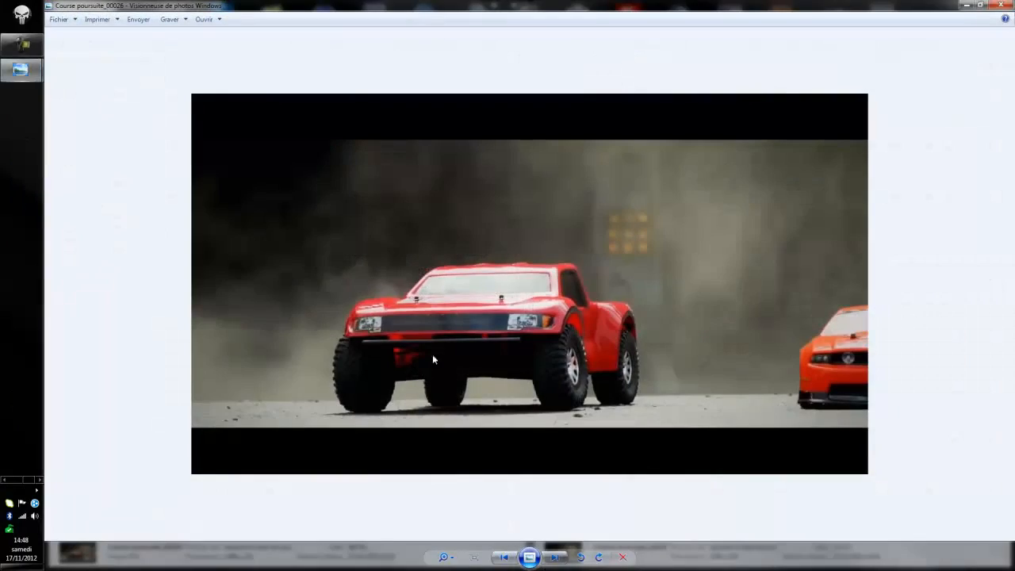
left_click(1007, 4)
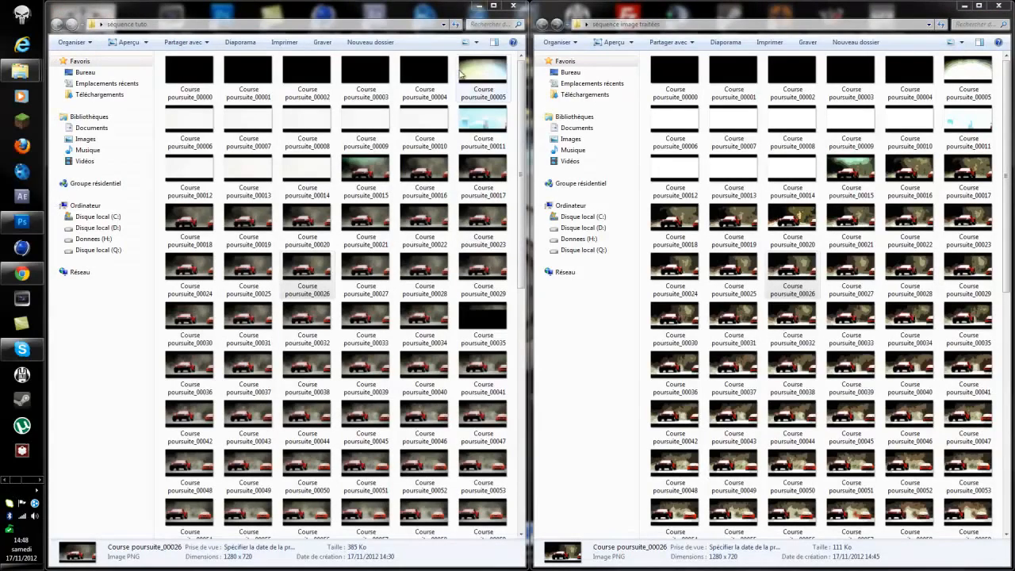
left_click(522, 8)
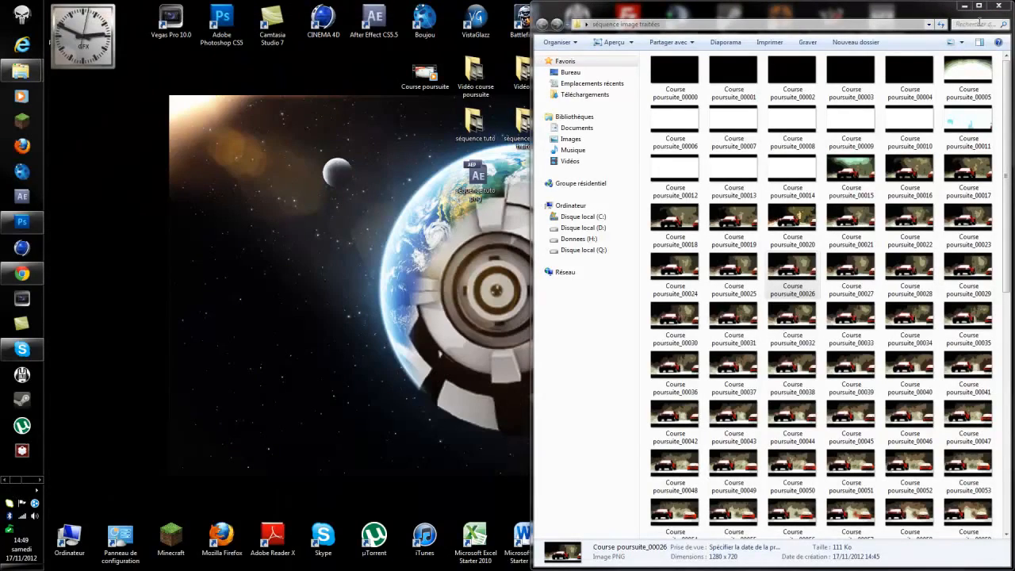
left_click(999, 6)
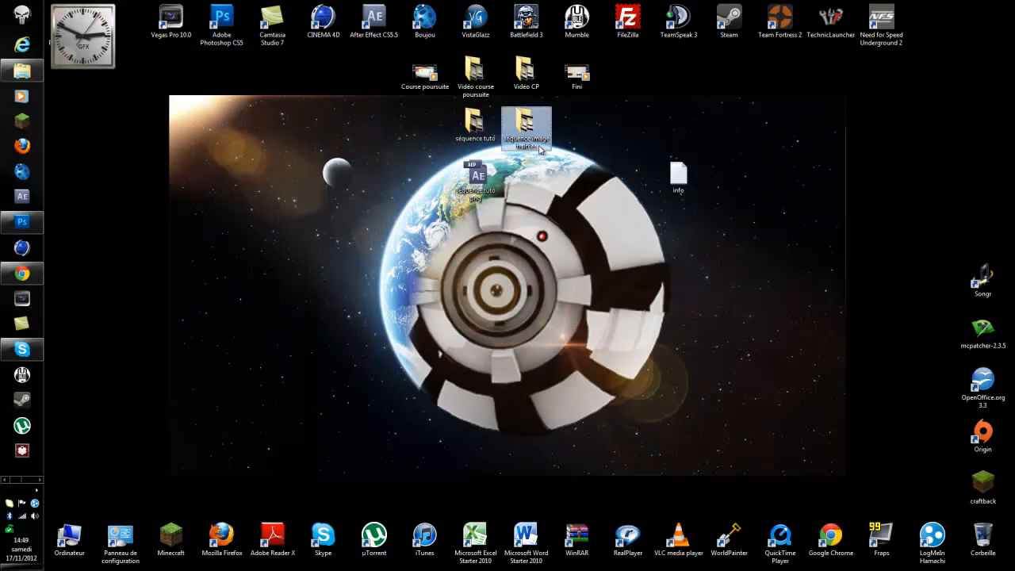
Reopen the séquence image traitées folder from the desktop, maximize its window and look over the processed frames
double_click(525, 126)
scroll(393, 273, "down", 10)
scroll(394, 273, "up", 10)
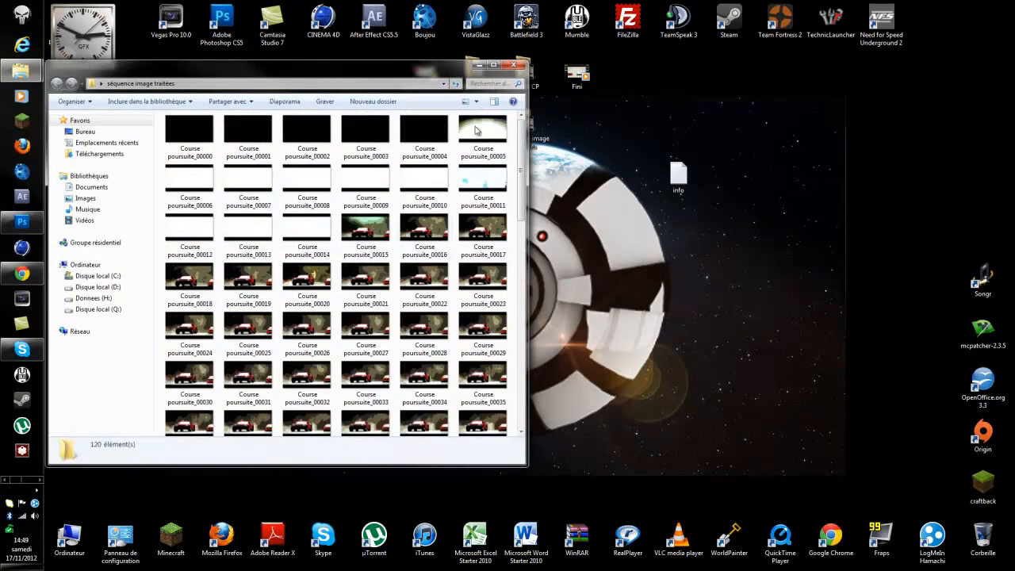
left_click(493, 64)
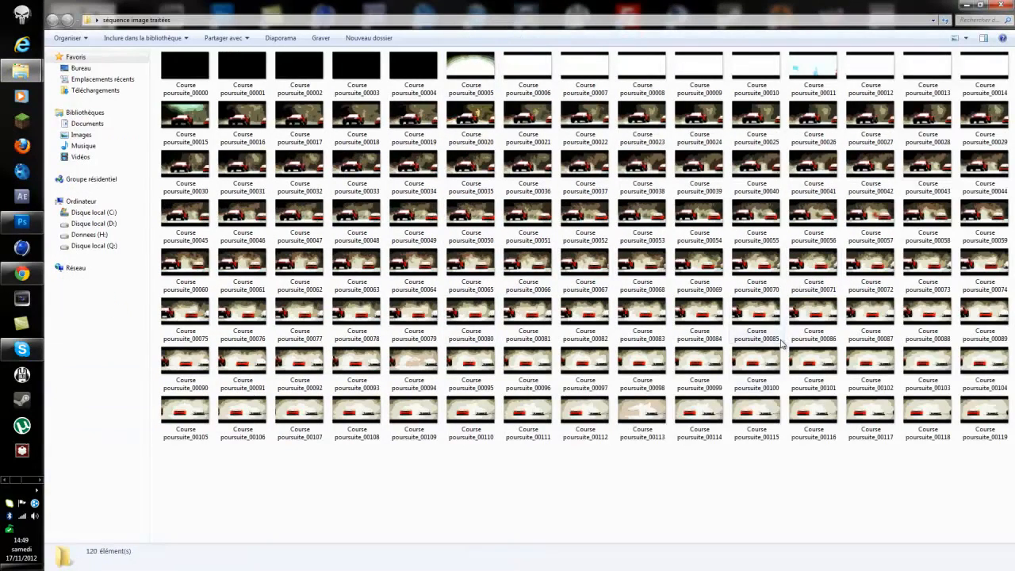
Examine processed frame Course poursuite_00113 against the frames before and after it, and close the viewer and the folder
double_click(650, 424)
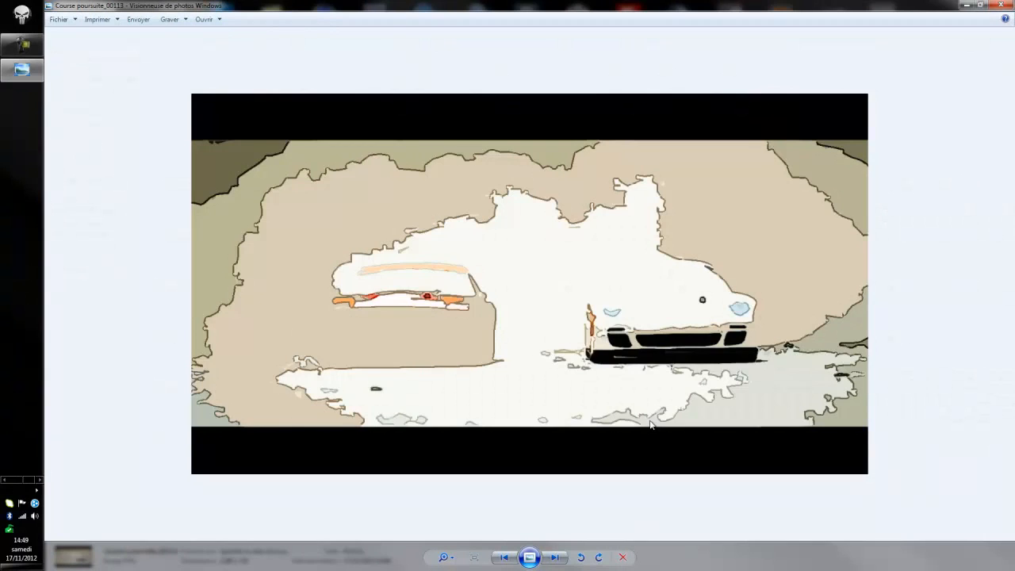
key("Left")
key("Left")
key("Left")
key("Left")
key("Left")
key("Left")
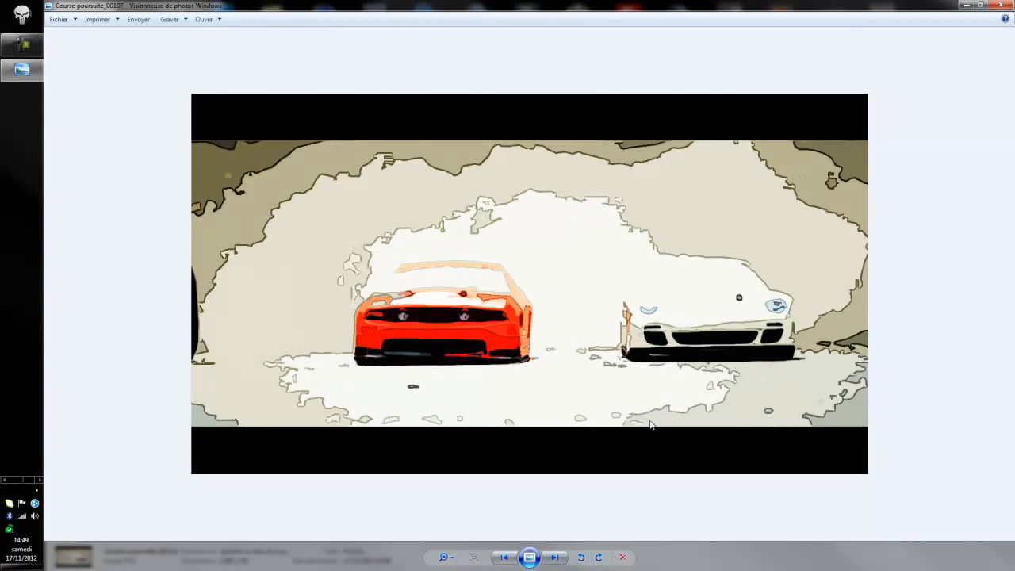
key("Right")
key("Right")
key("Right")
key("Right")
key("Right")
key("Right")
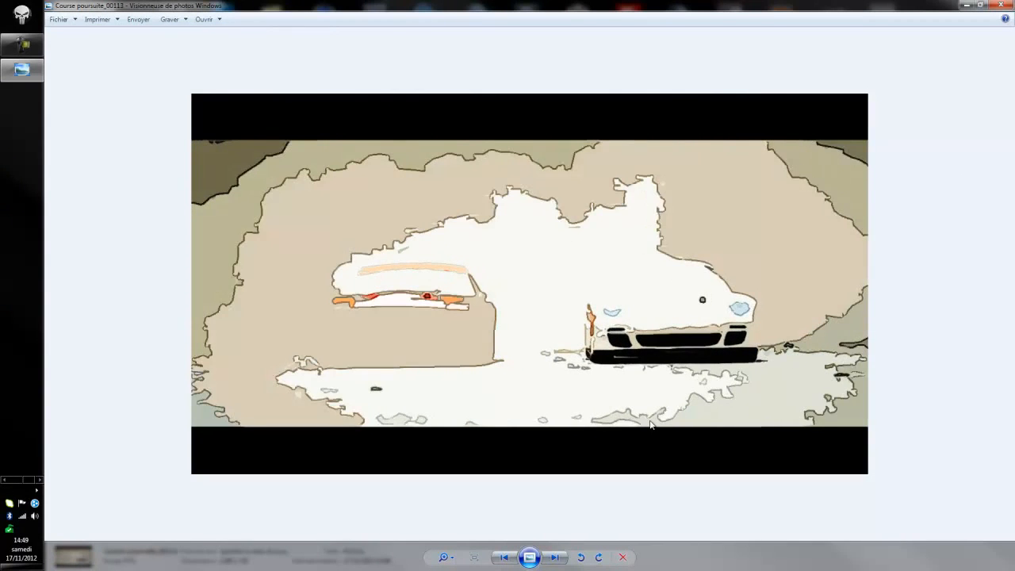
key("Right")
key("Left")
key("Right")
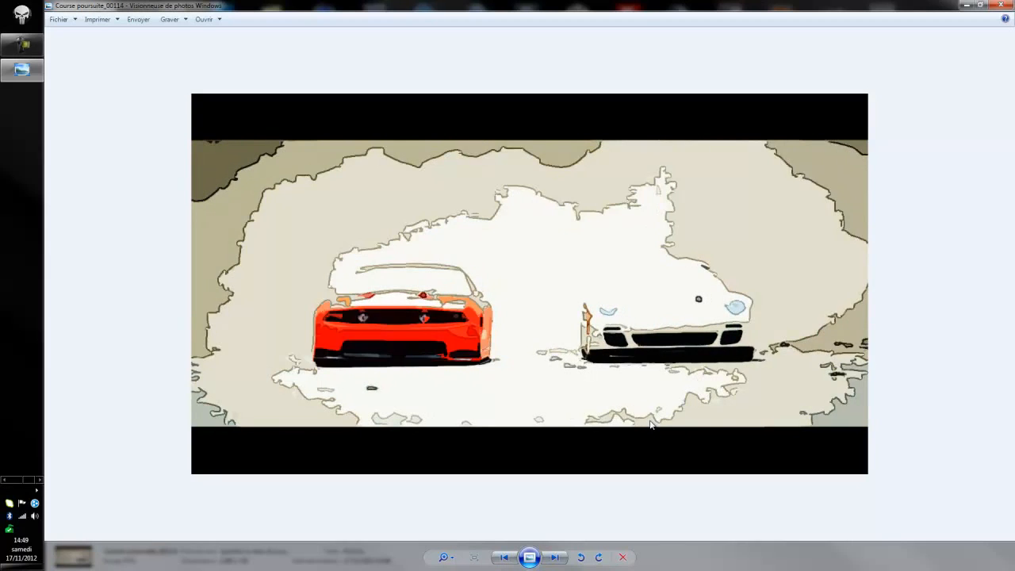
key("Left")
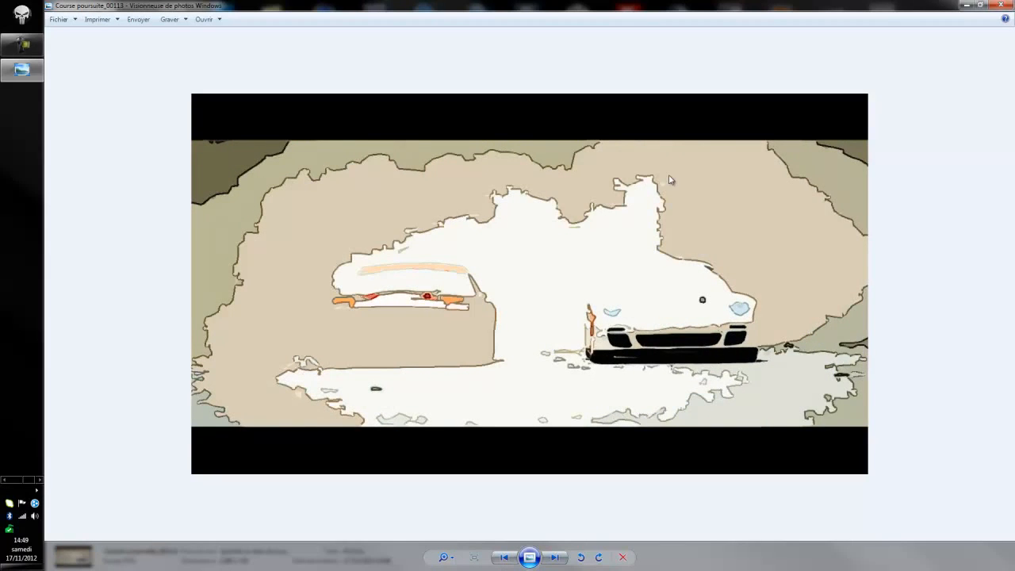
key("Left")
key("Right")
key("Left")
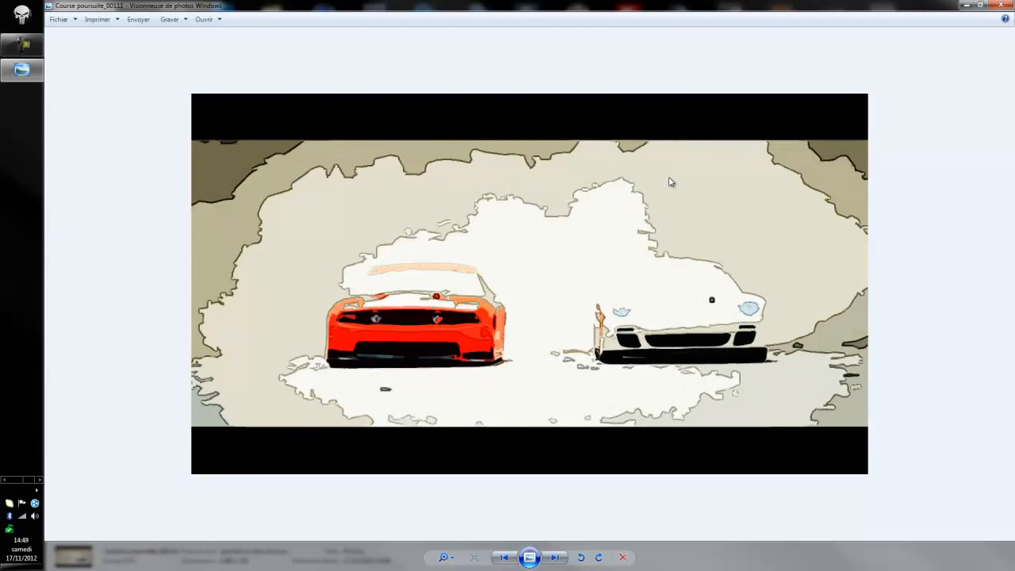
key("Right")
key("Left")
key("Right")
key("Right")
key("Right")
key("Right")
key("Right")
key("Right")
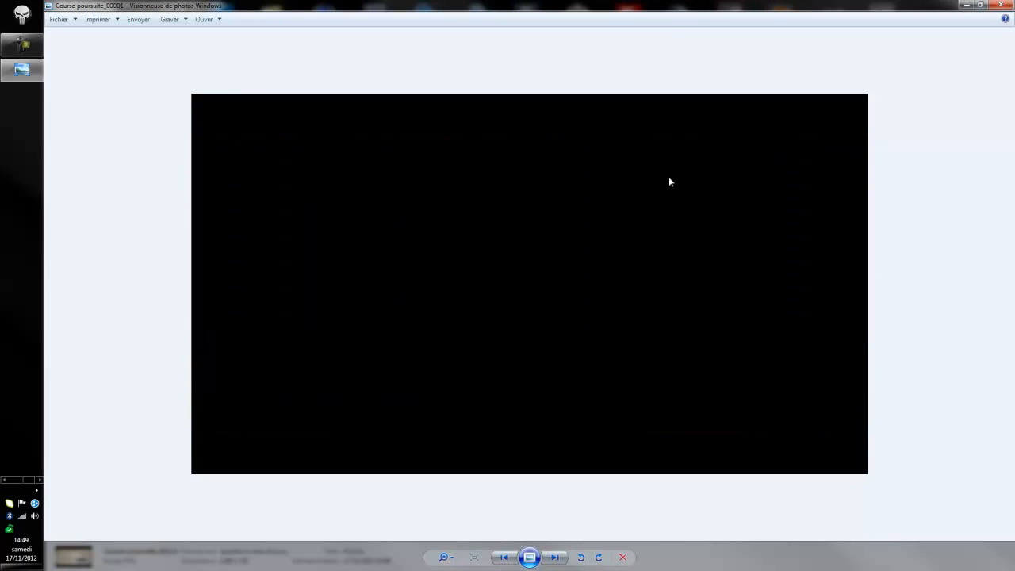
left_click(1004, 5)
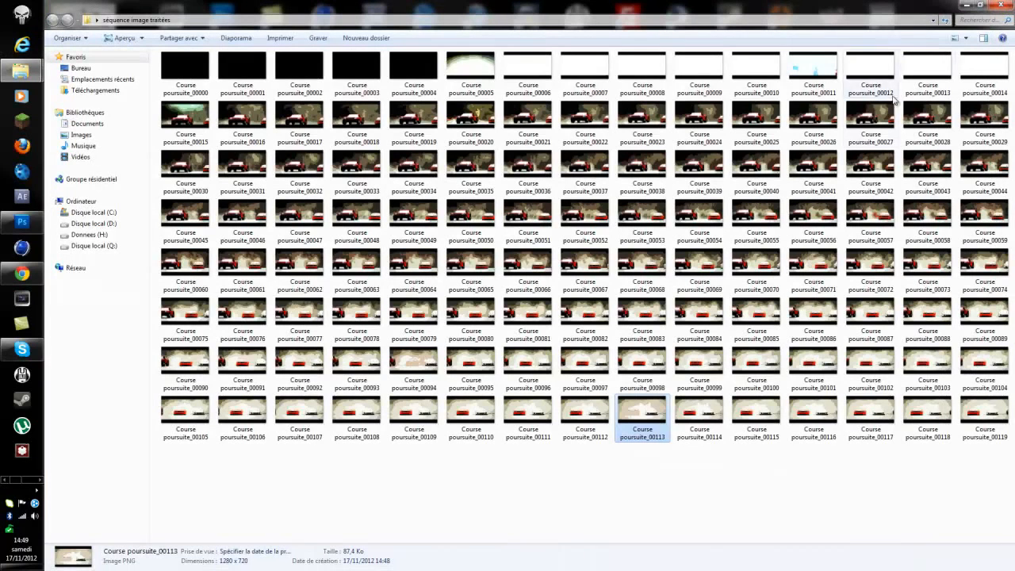
left_click(1000, 6)
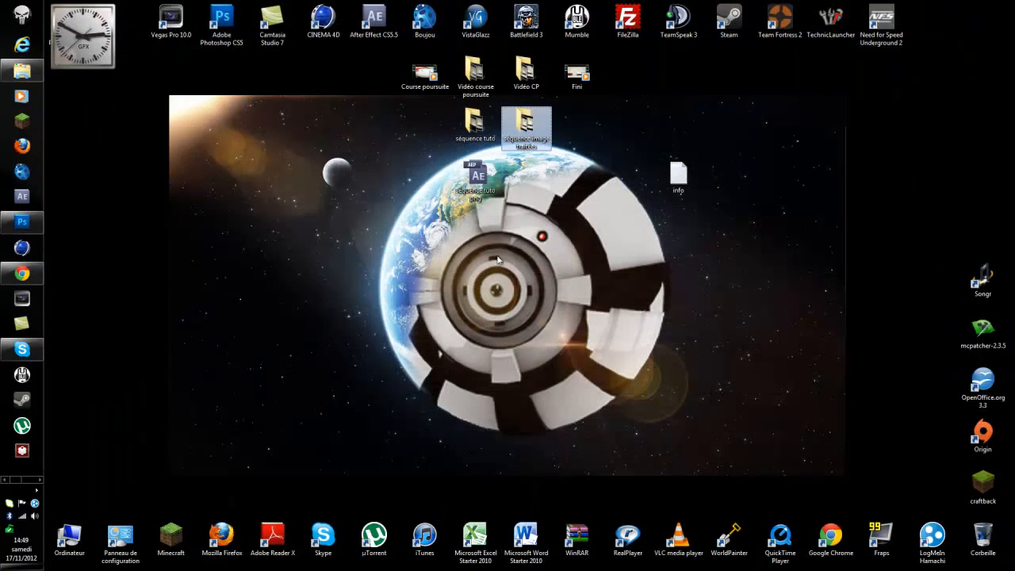
Switch back to Photoshop and quit it without saving the changes to Sans titre-1
left_click(23, 221)
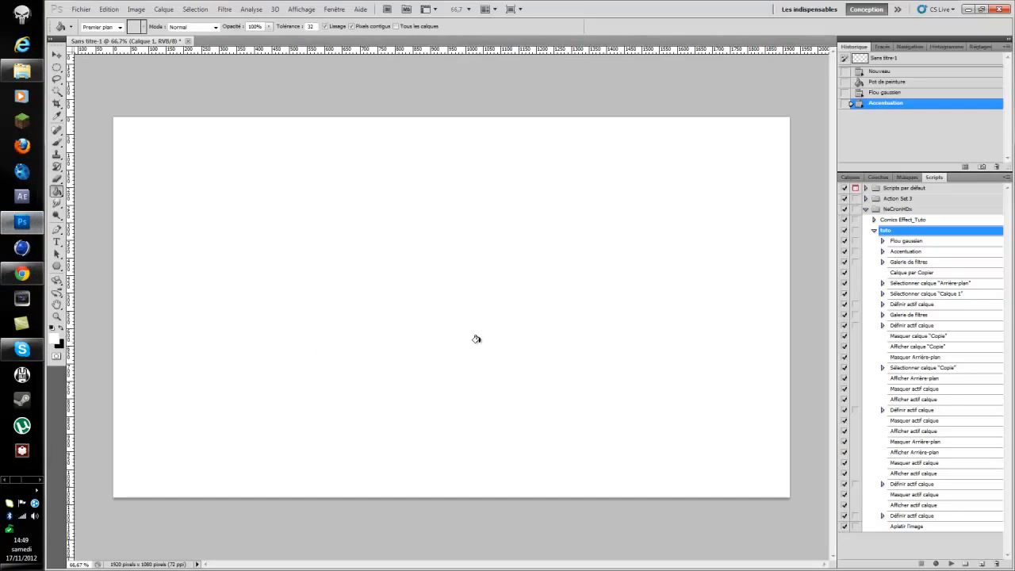
left_click(999, 10)
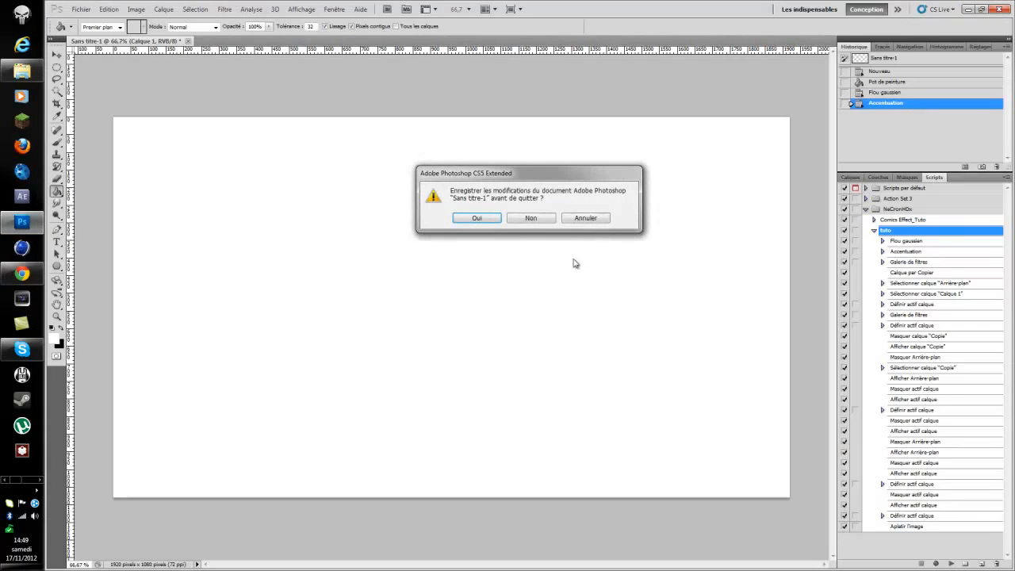
left_click(524, 219)
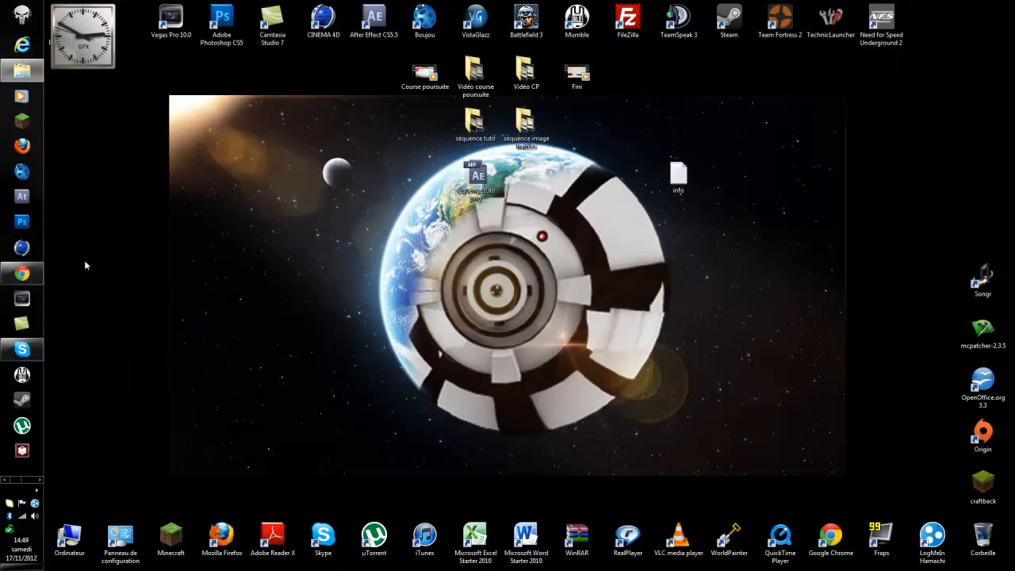
Launch After Effects and create a new project
left_click(24, 198)
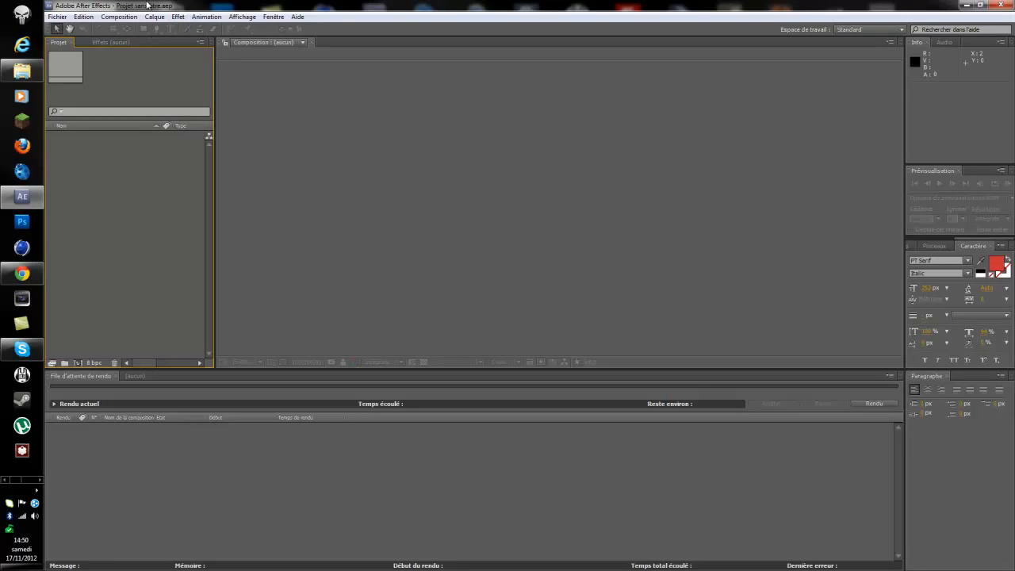
left_click(57, 16)
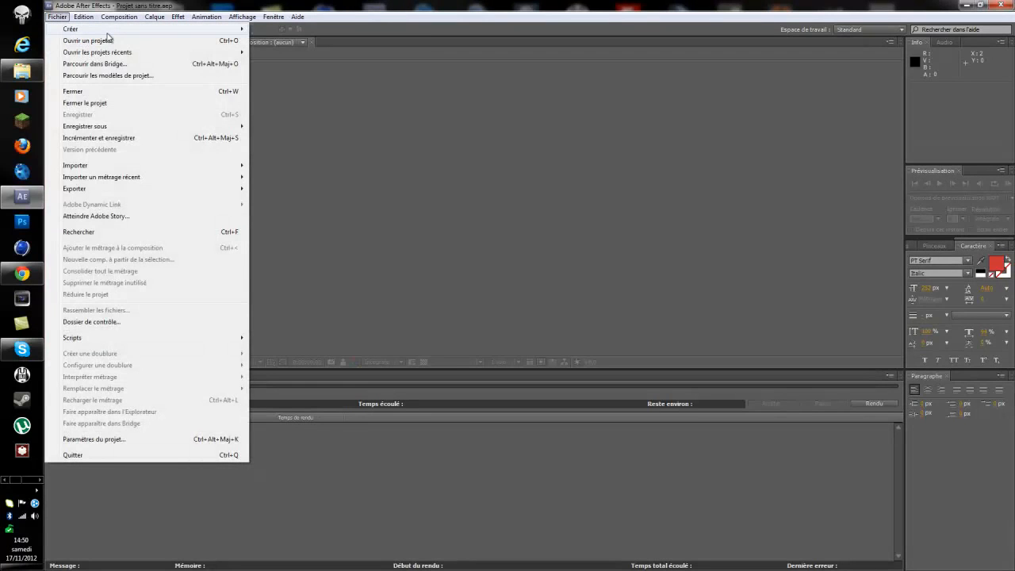
mouse_move(110, 29)
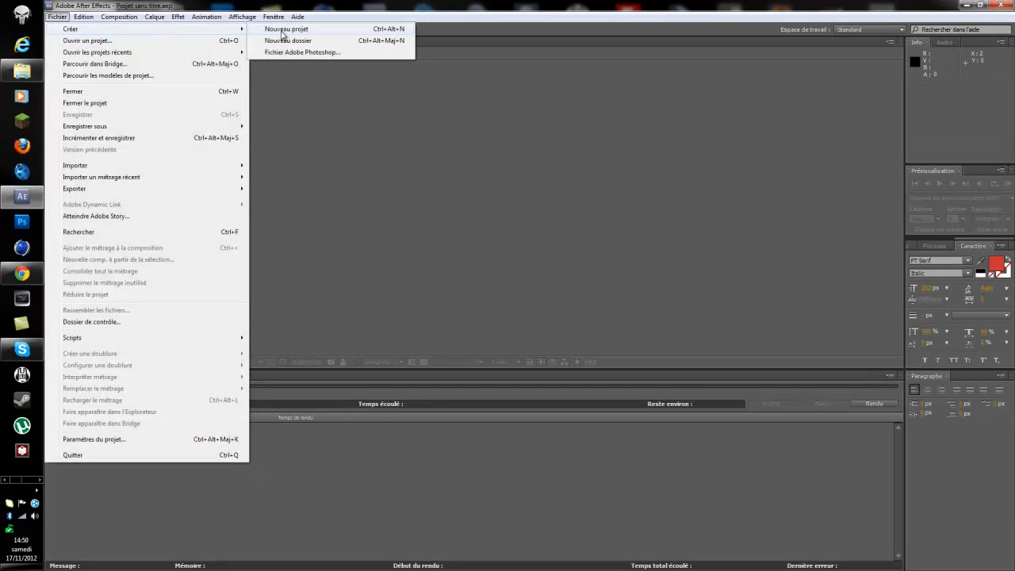
left_click(282, 31)
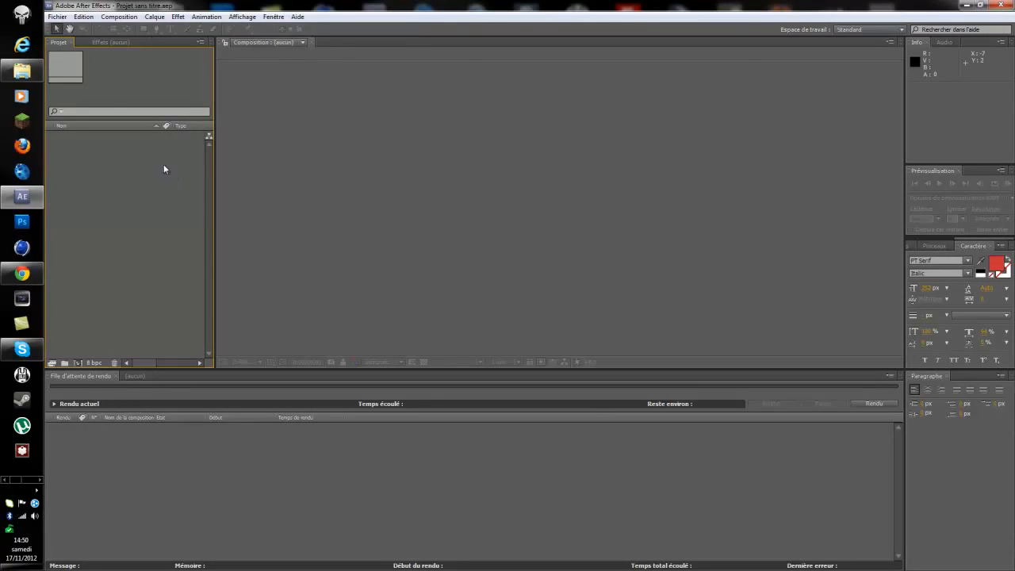
Start importing footage and pick the first processed frame, Course poursuite_00000, in the séquence image traitées folder on the desktop
double_click(135, 150)
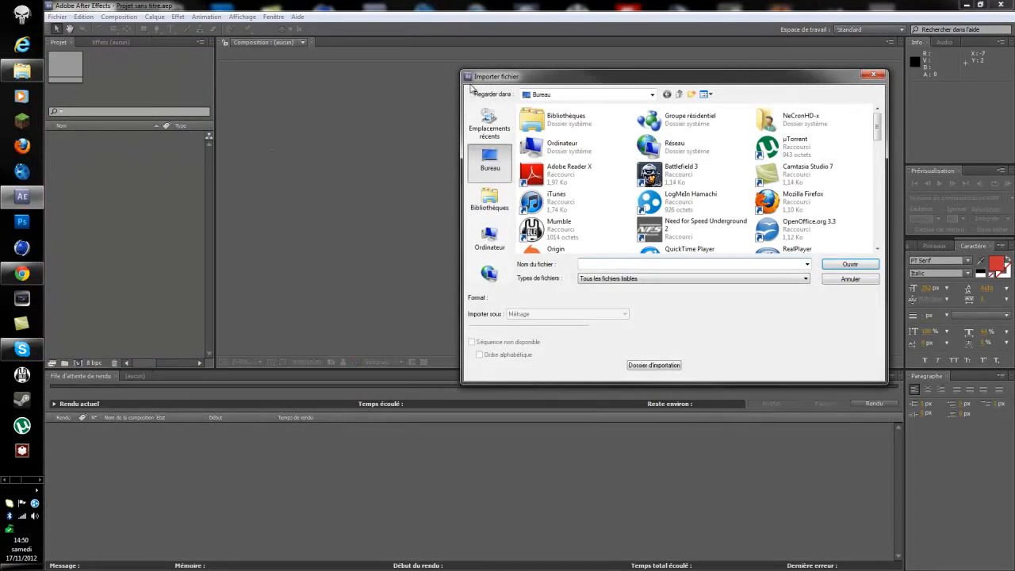
left_click(873, 74)
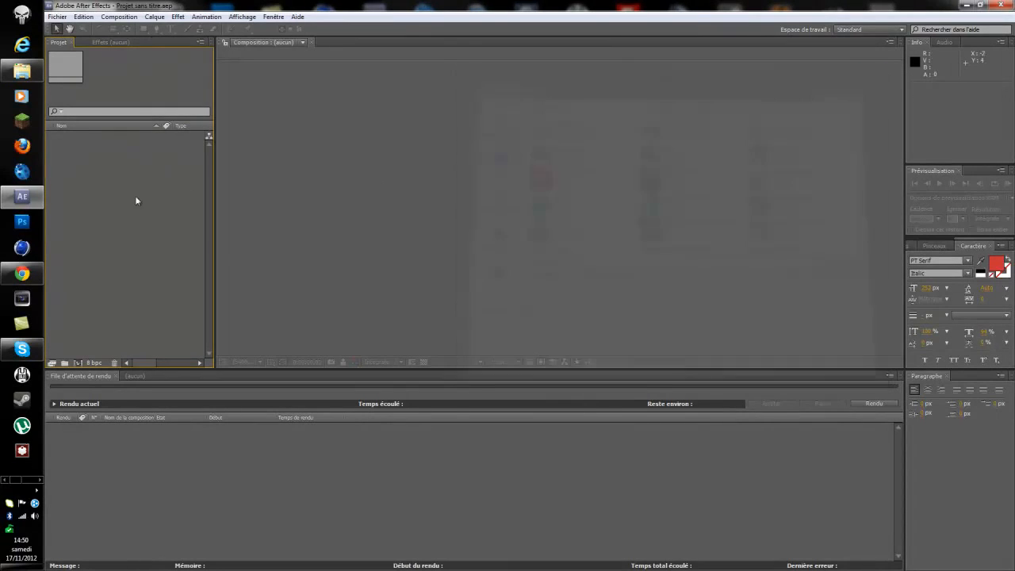
double_click(125, 201)
left_click_drag(878, 132, 879, 177)
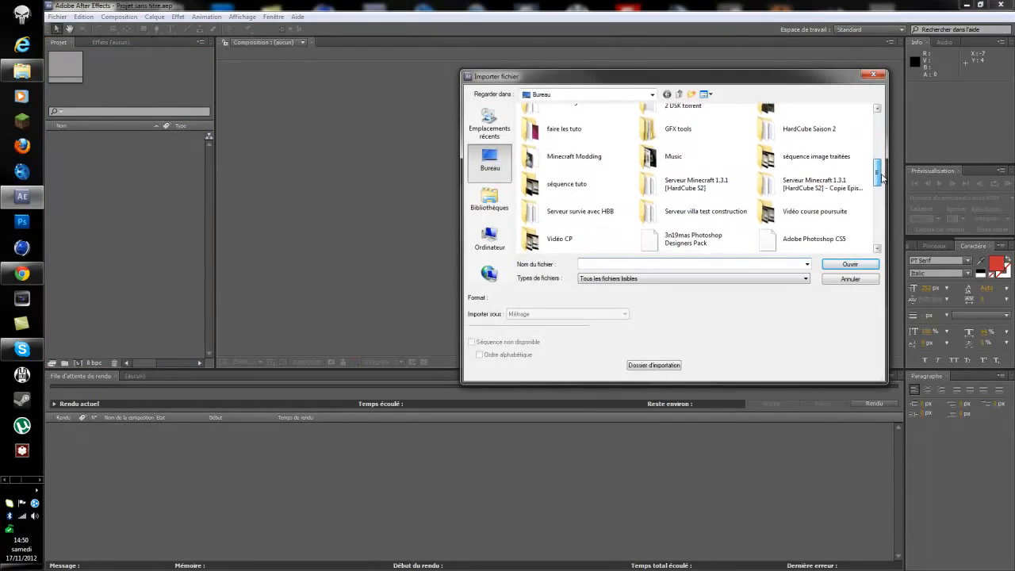
left_click(799, 159)
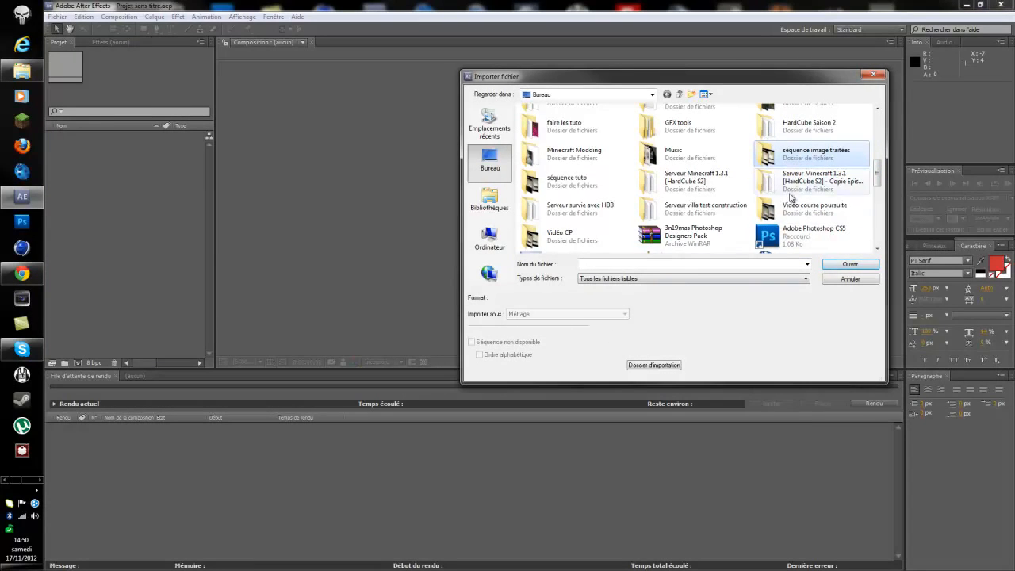
double_click(792, 154)
left_click(551, 139)
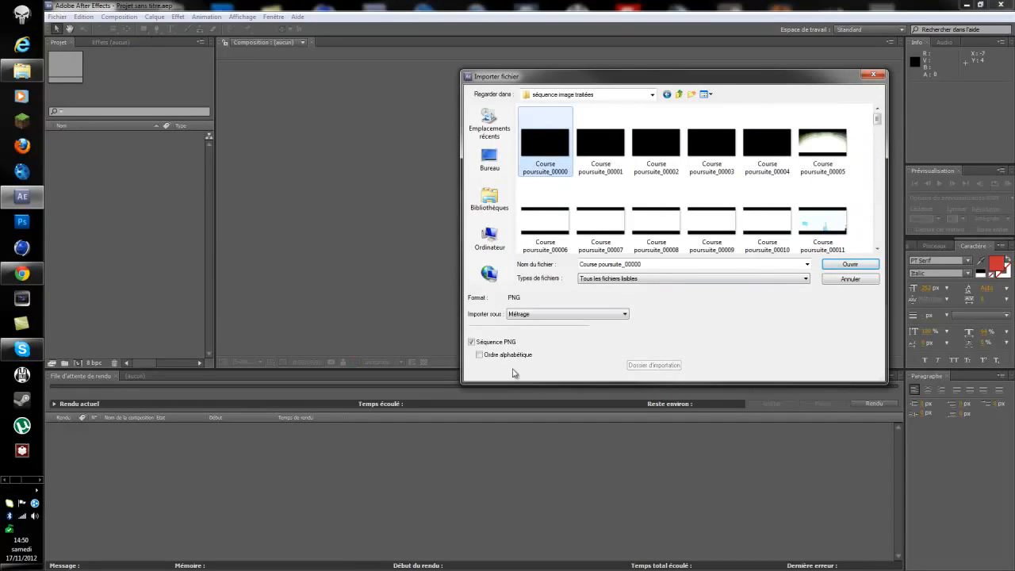
Reopen the séquence image traitées folder and import Course poursuite_00000 as footage (Métrage) with the PNG sequence option enabled
left_click(681, 95)
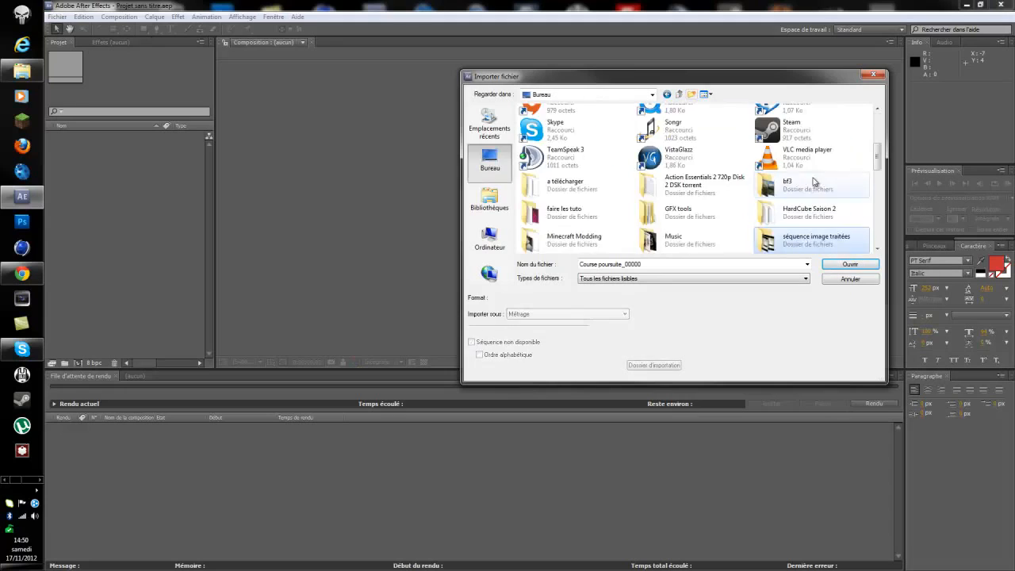
scroll(782, 222, "down", 1)
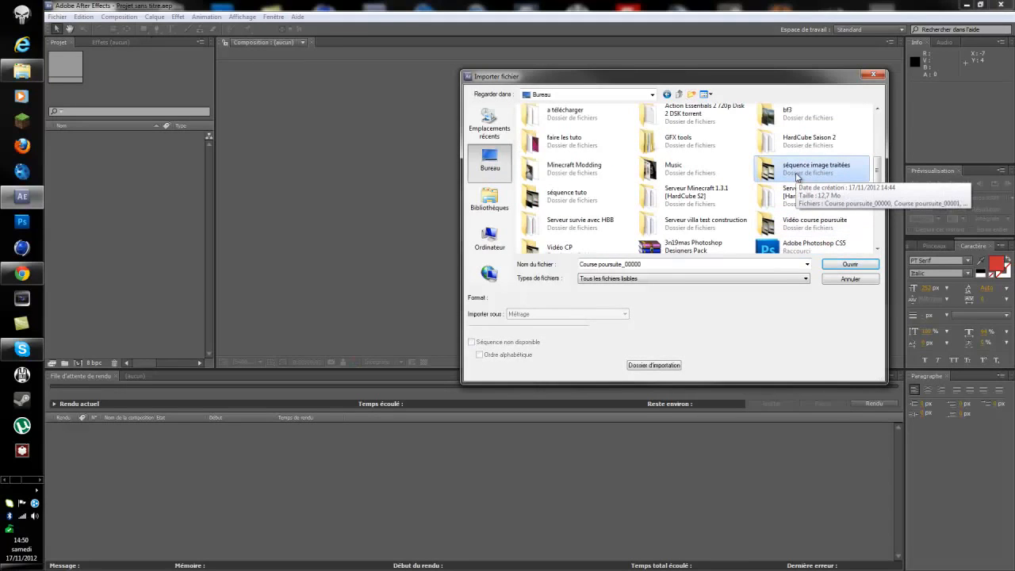
double_click(796, 176)
left_click(543, 155)
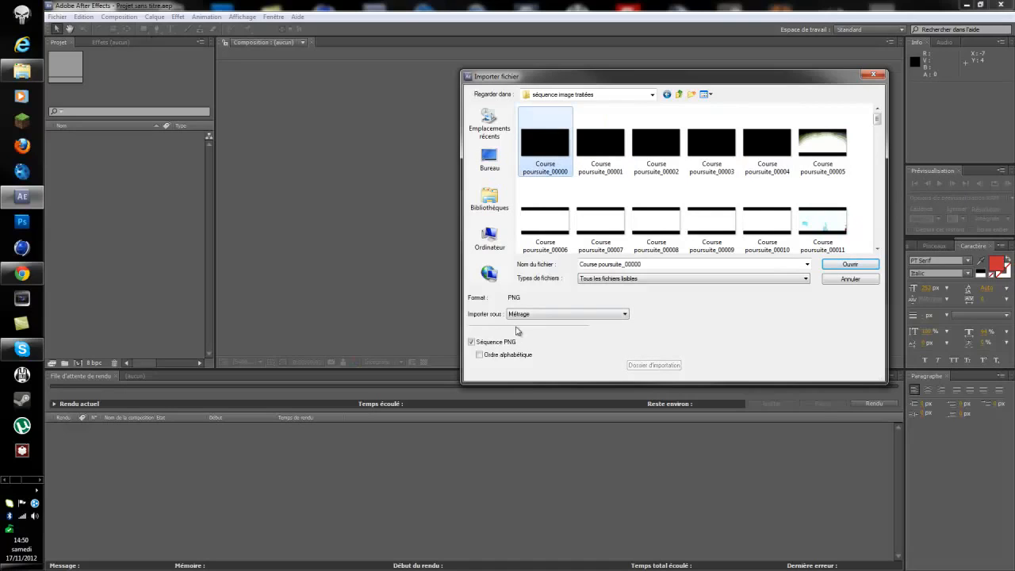
left_click(471, 341)
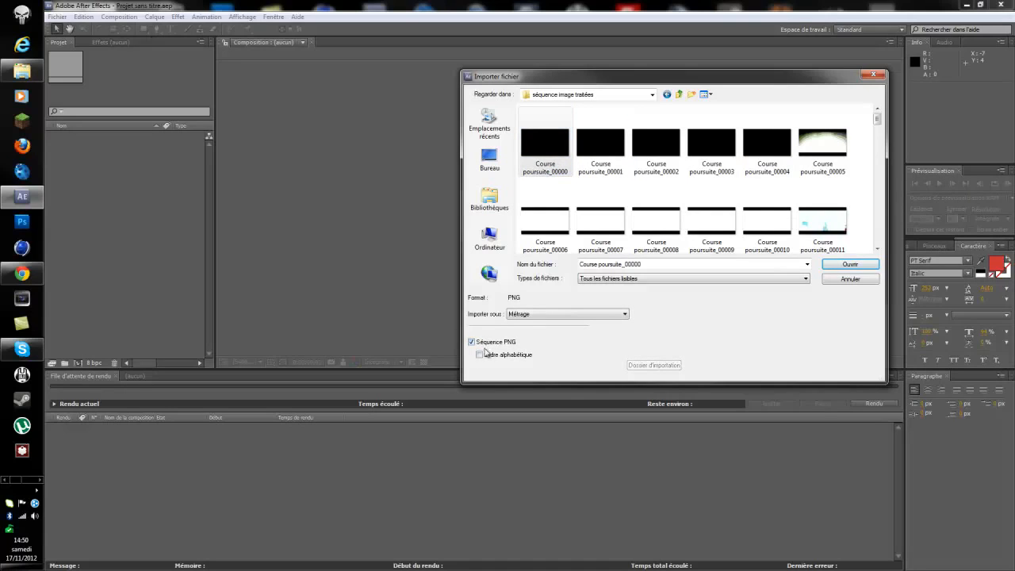
left_click(624, 314)
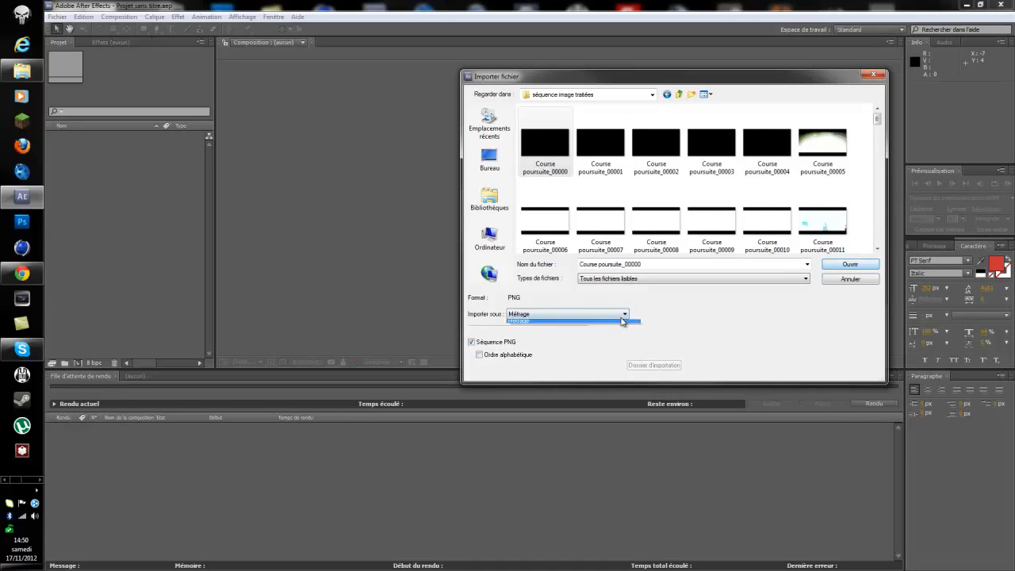
left_click(593, 330)
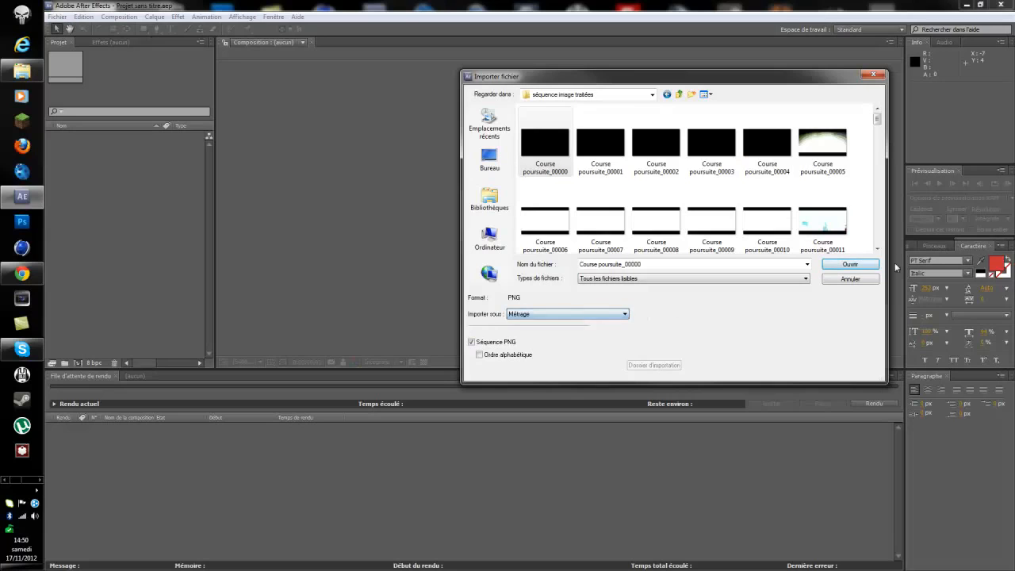
left_click(843, 268)
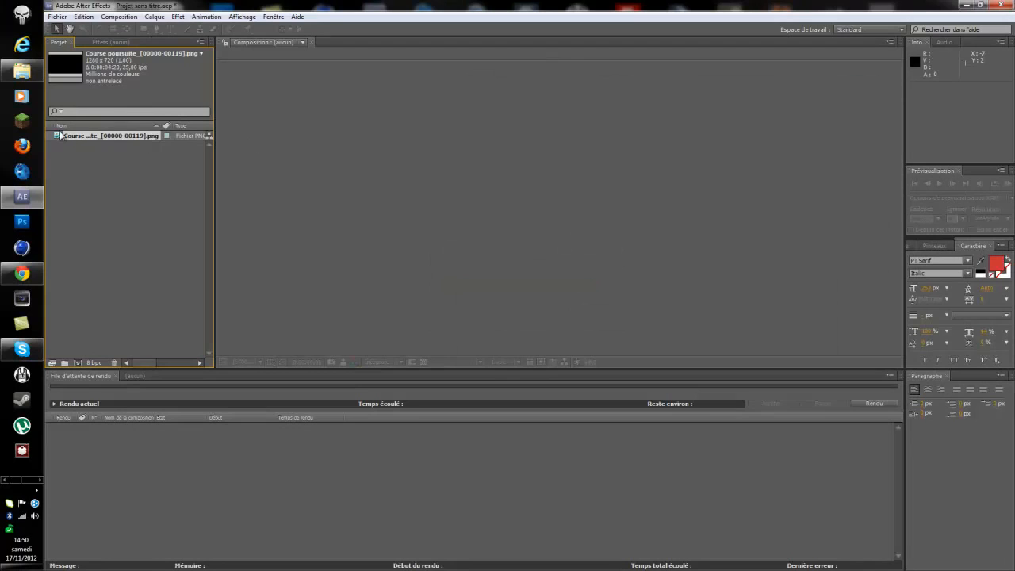
Create a composition from the imported Course poursuite PNG sequence and run a RAM preview from its start
left_click_drag(77, 139, 79, 364)
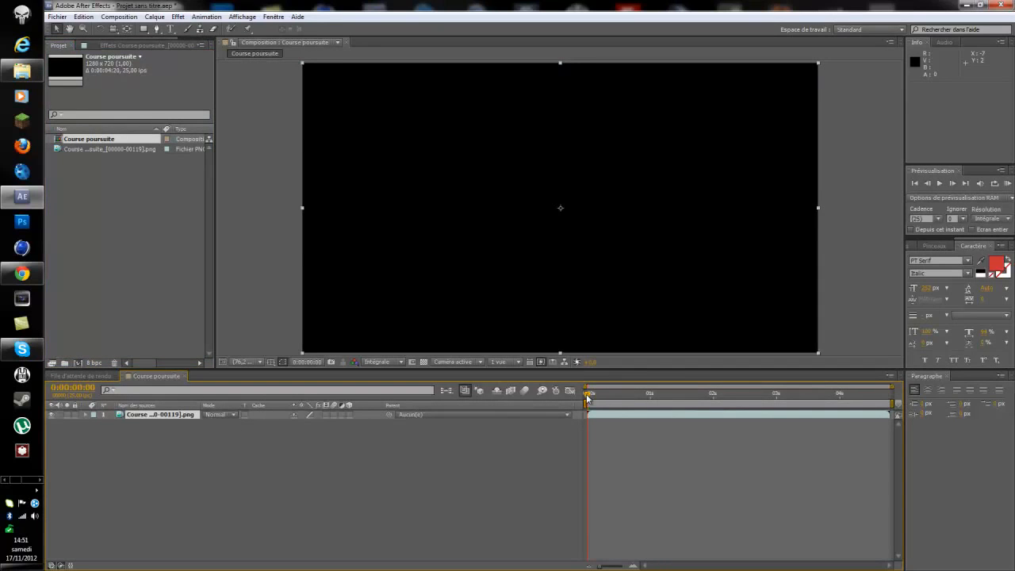
left_click_drag(588, 398, 564, 407)
key("KP_0")
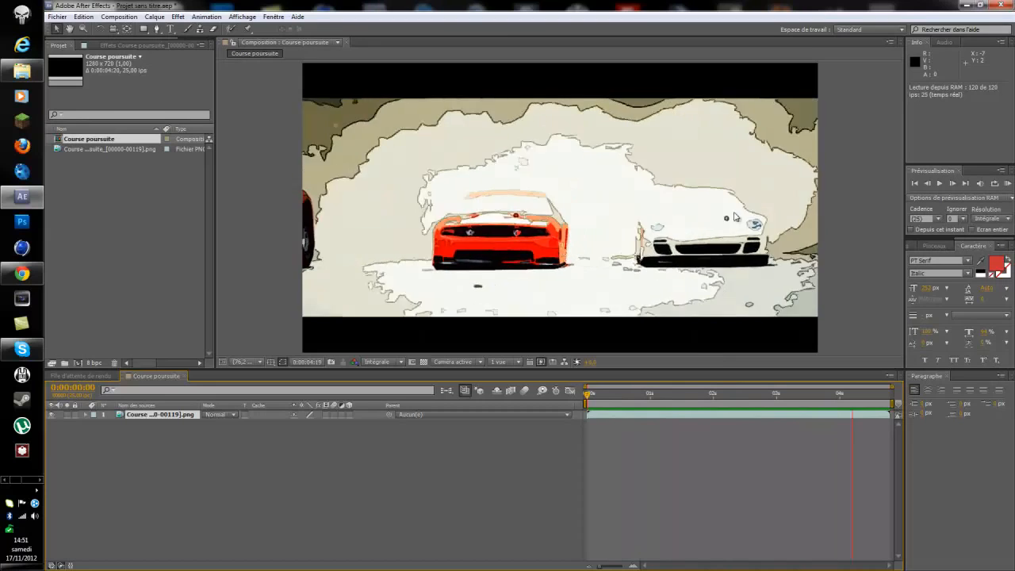
left_click_drag(625, 392, 573, 400)
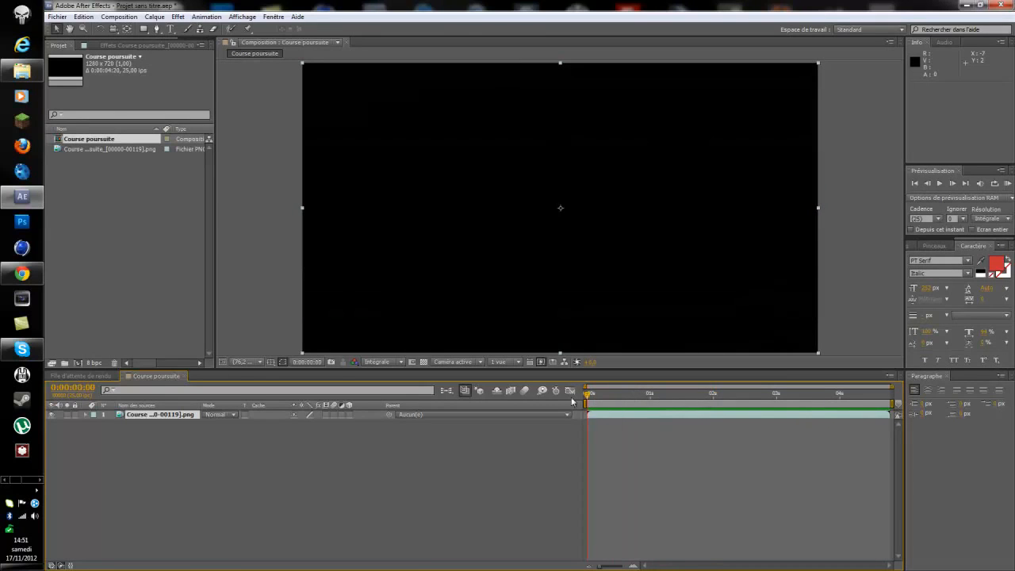
Add the Course poursuite composition to the render queue and accept its render settings at optimal quality and full resolution
left_click(123, 16)
left_click(151, 96)
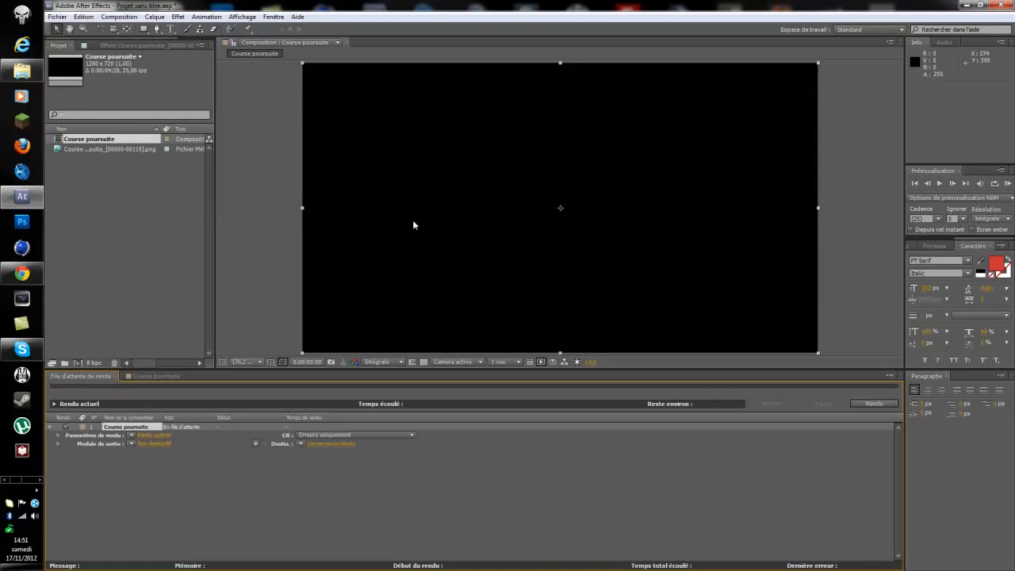
left_click(163, 435)
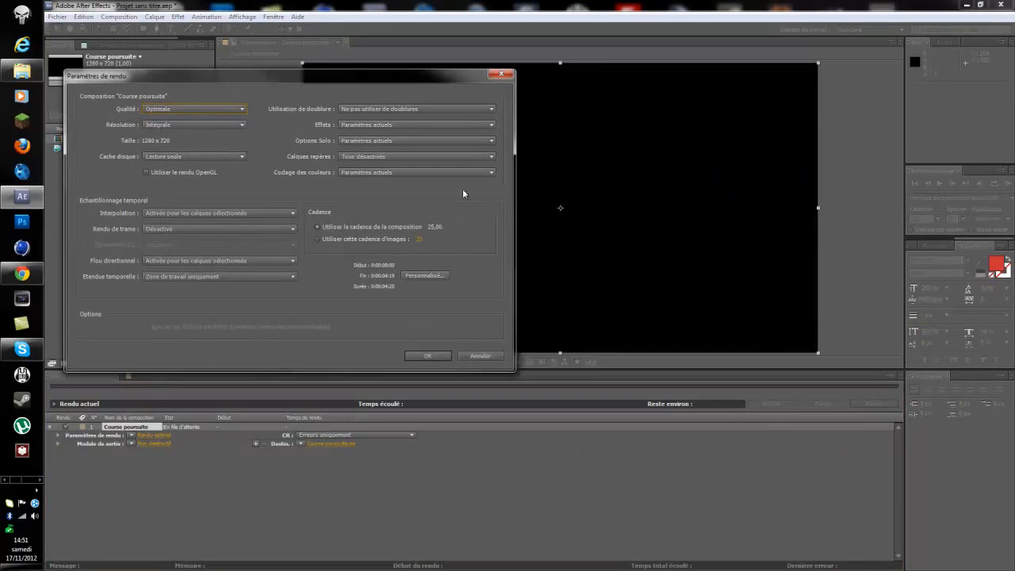
left_click(442, 357)
Confirm the output module with AVI format, video output enabled and audio output disabled
left_click(153, 445)
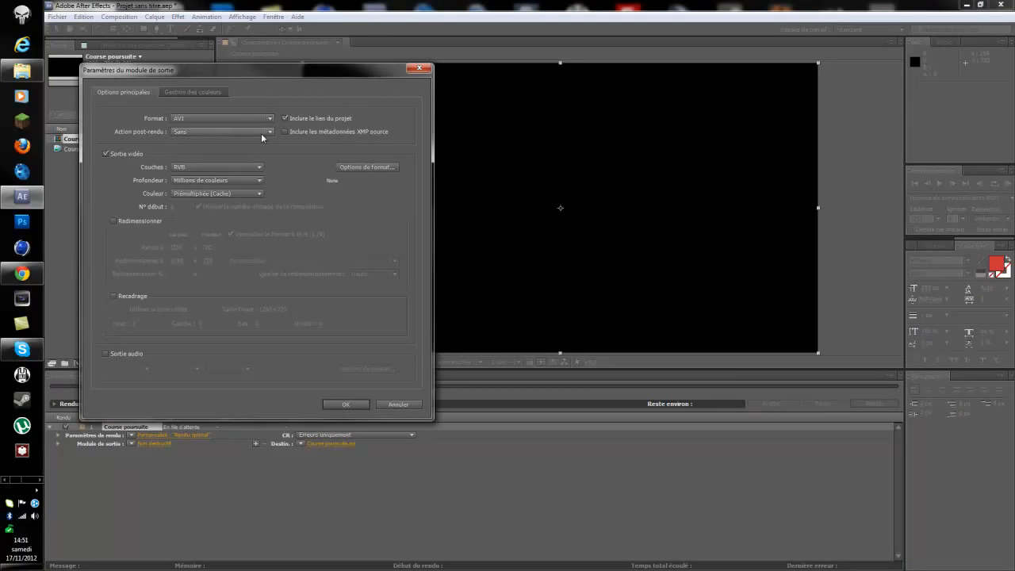
left_click(107, 355)
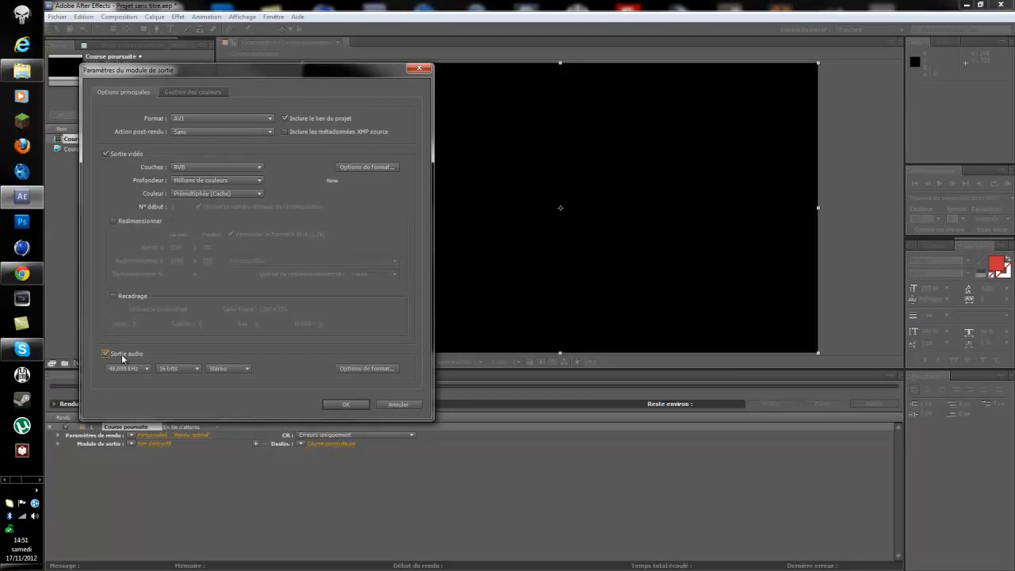
left_click(107, 353)
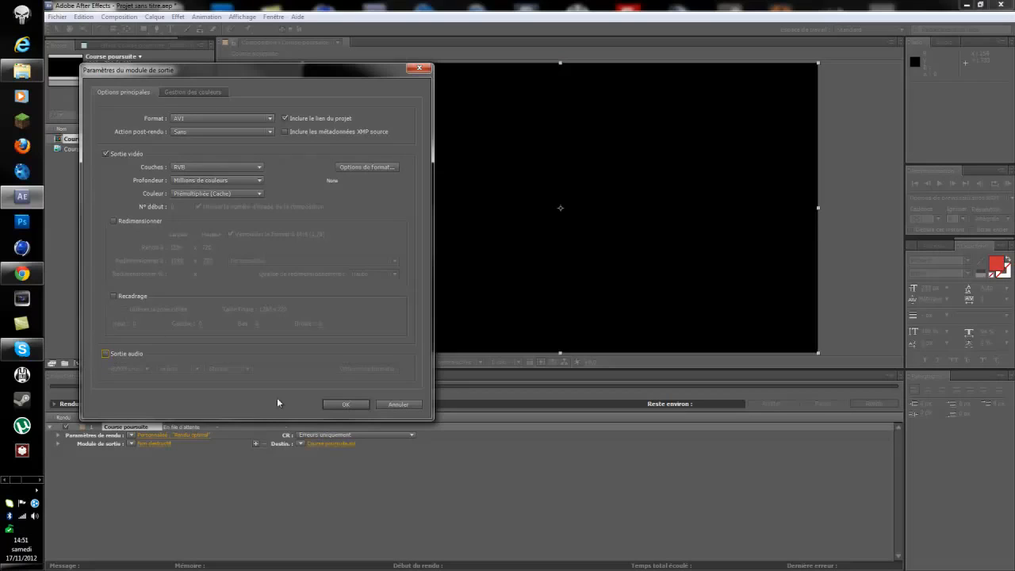
left_click(342, 405)
Set the render destination to the desktop as the AVI file Course poursuite and render the queue
left_click(325, 442)
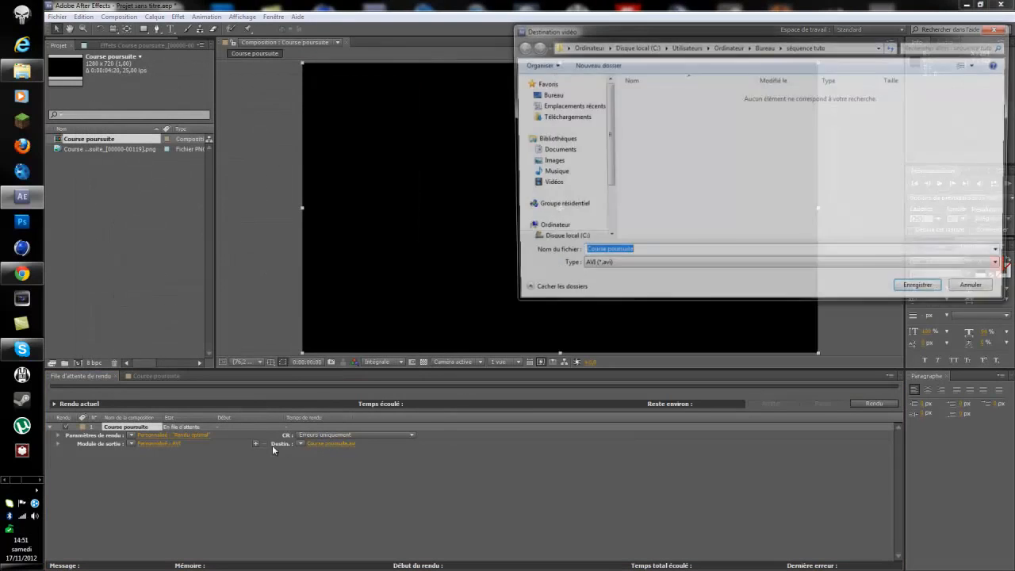
left_click(544, 94)
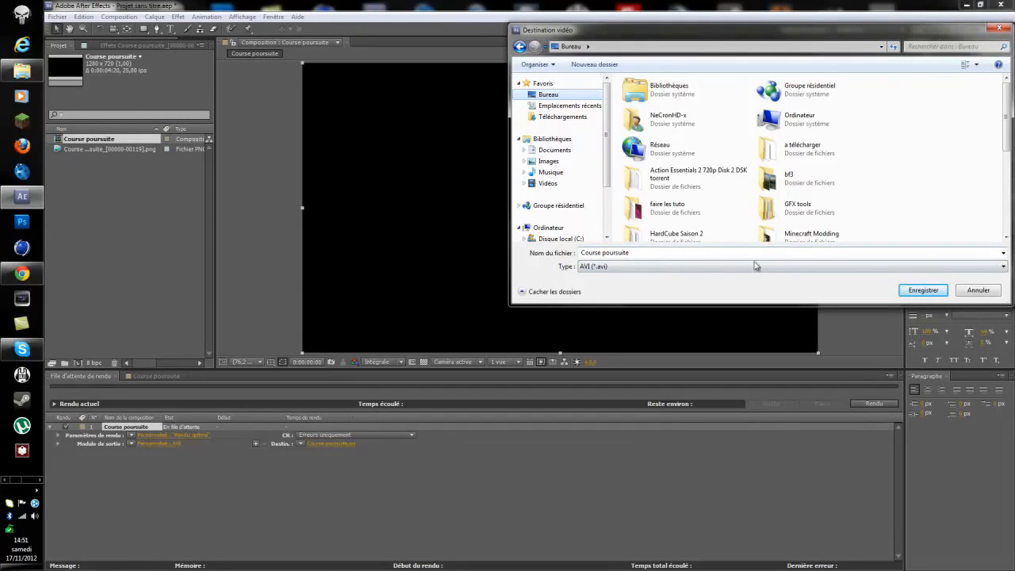
left_click(922, 289)
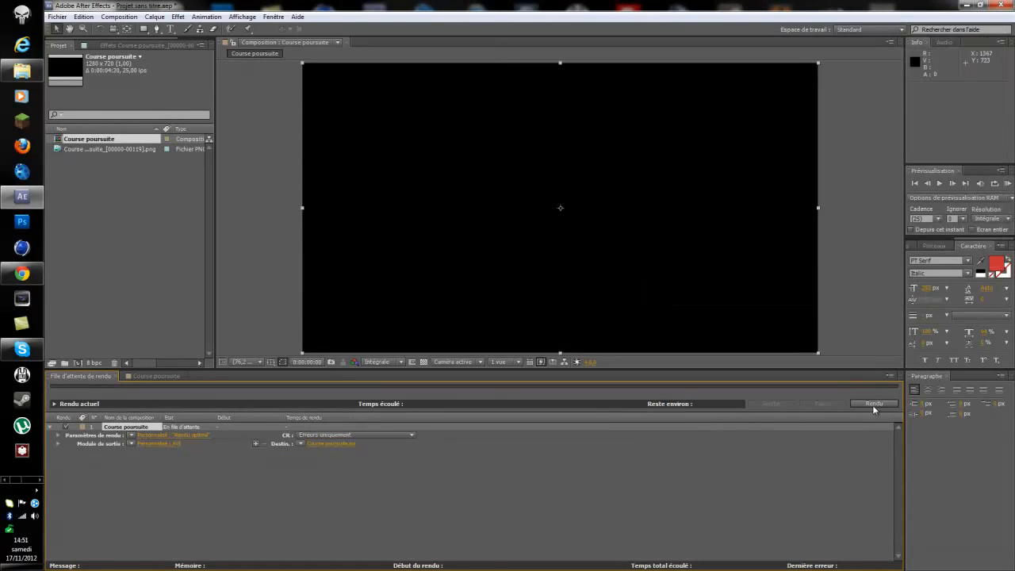
left_click(874, 405)
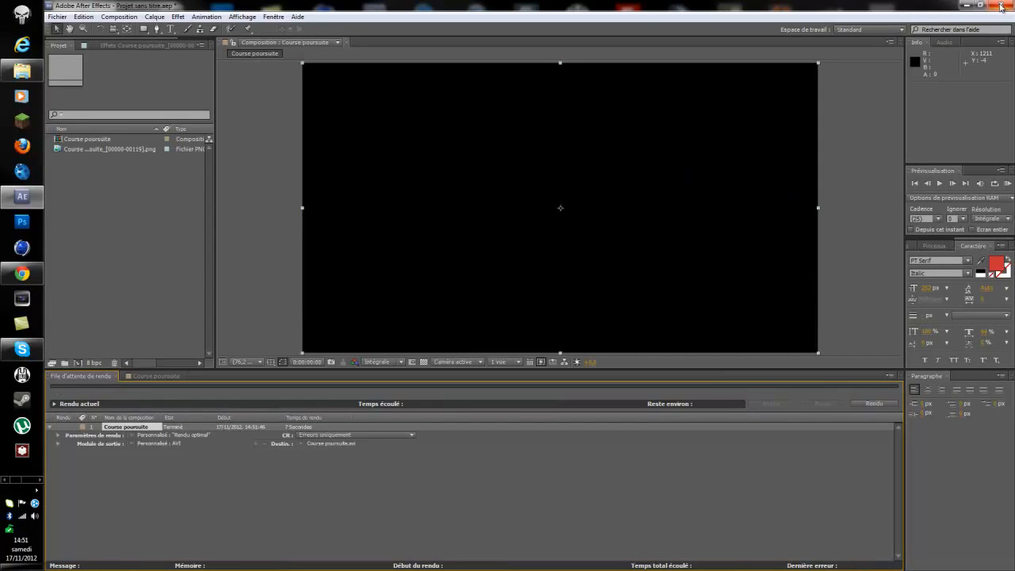
Quit After Effects, saving the project on the desktop as séquence tuto finie
left_click(59, 17)
left_click(95, 103)
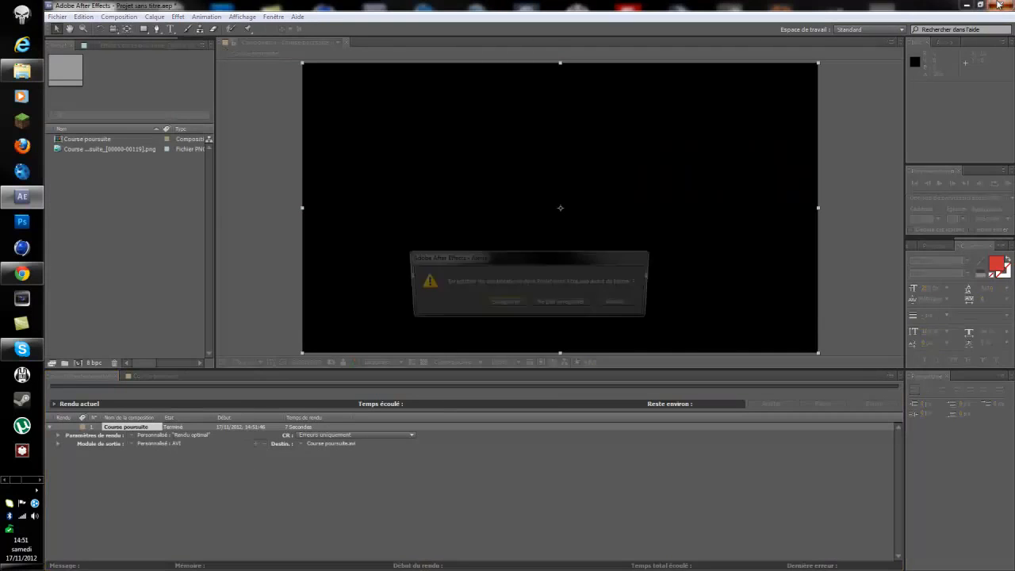
left_click(505, 301)
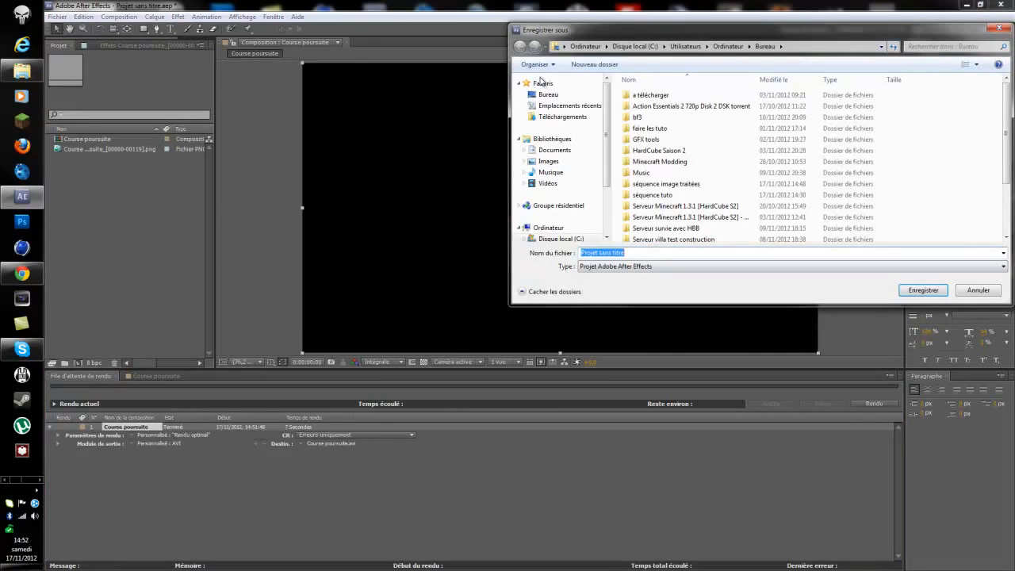
left_click(545, 84)
scroll(745, 199, "down", 5)
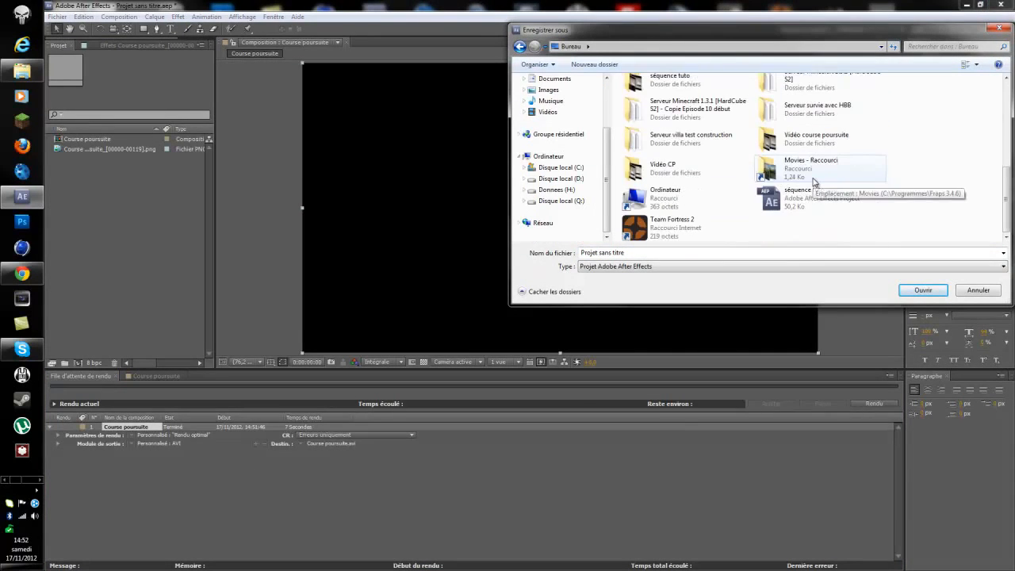
left_click(805, 194)
double_click(644, 252)
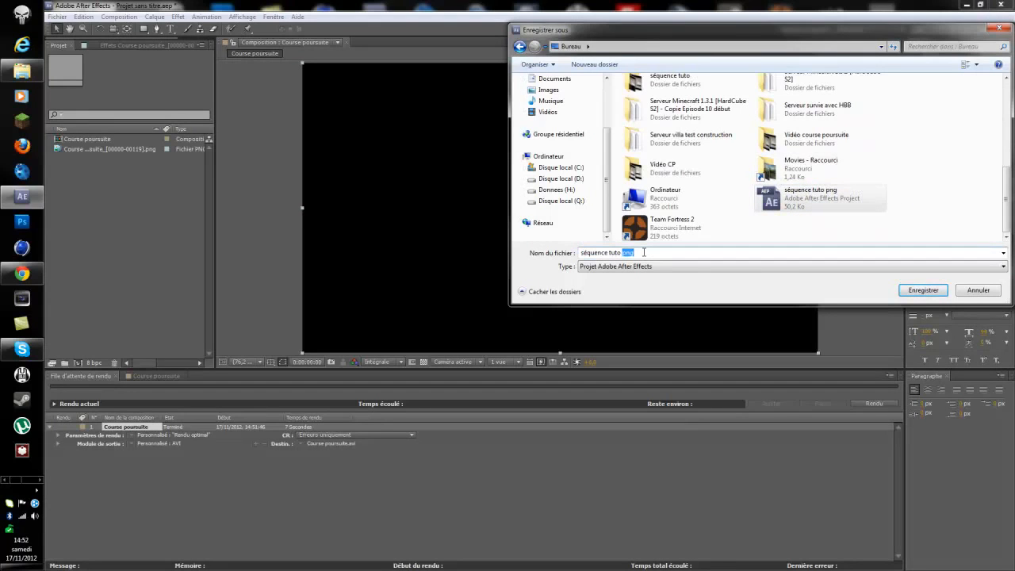
key("Return")
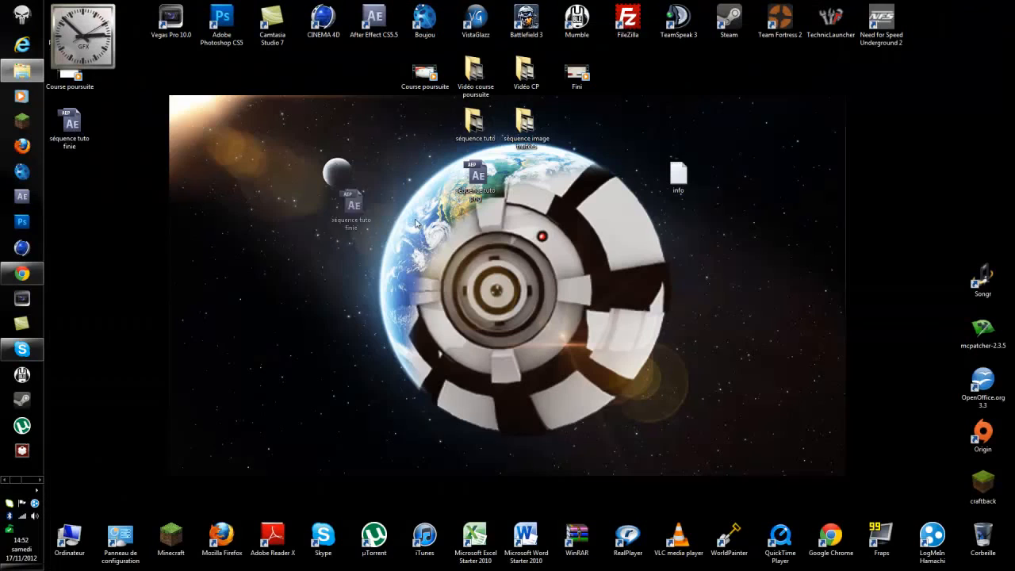
Place the newly rendered Course poursuite video beside the séquence image traitées folder on the desktop, play it and pause it
left_click_drag(78, 86, 586, 131)
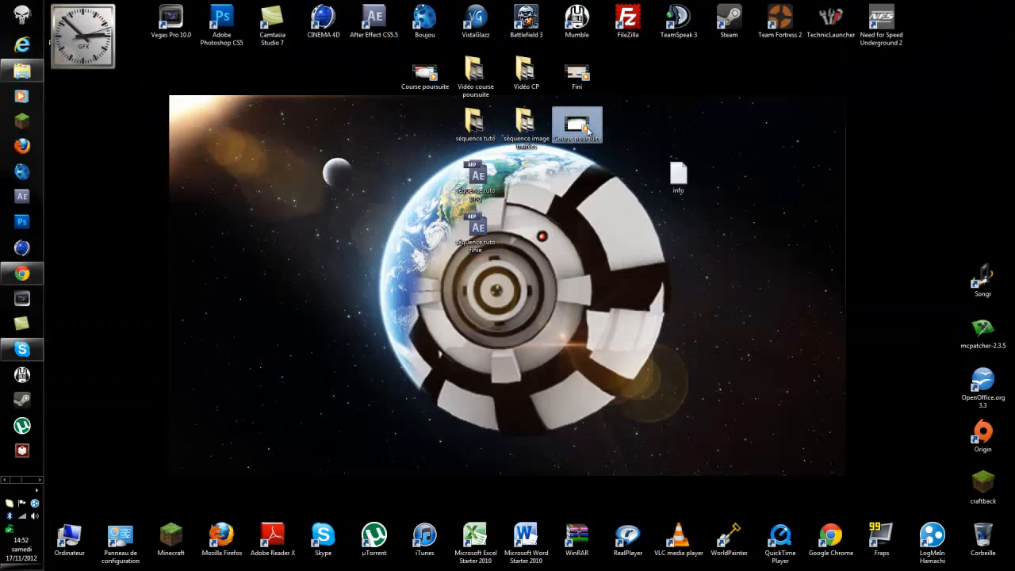
double_click(586, 130)
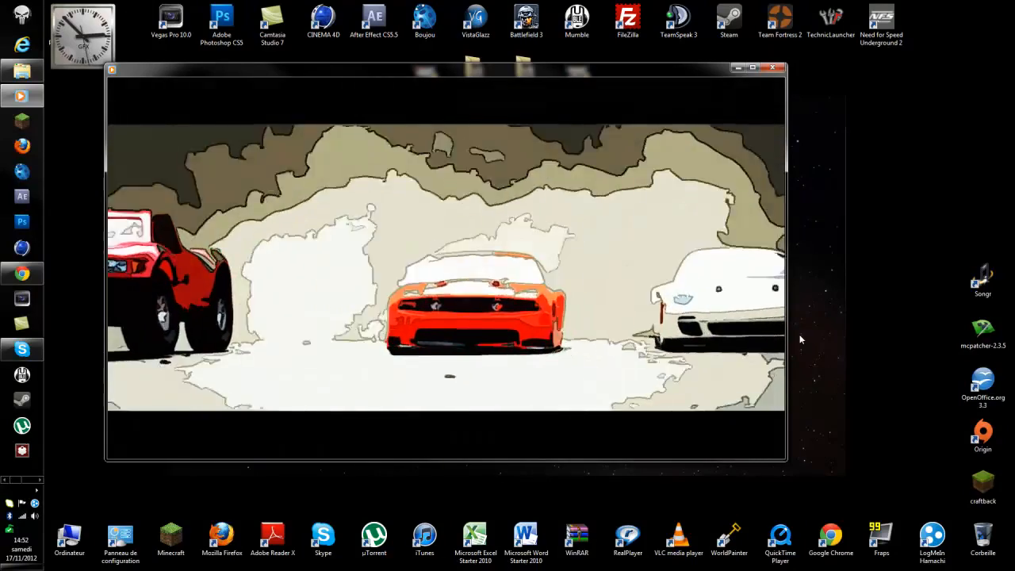
mouse_move(544, 409)
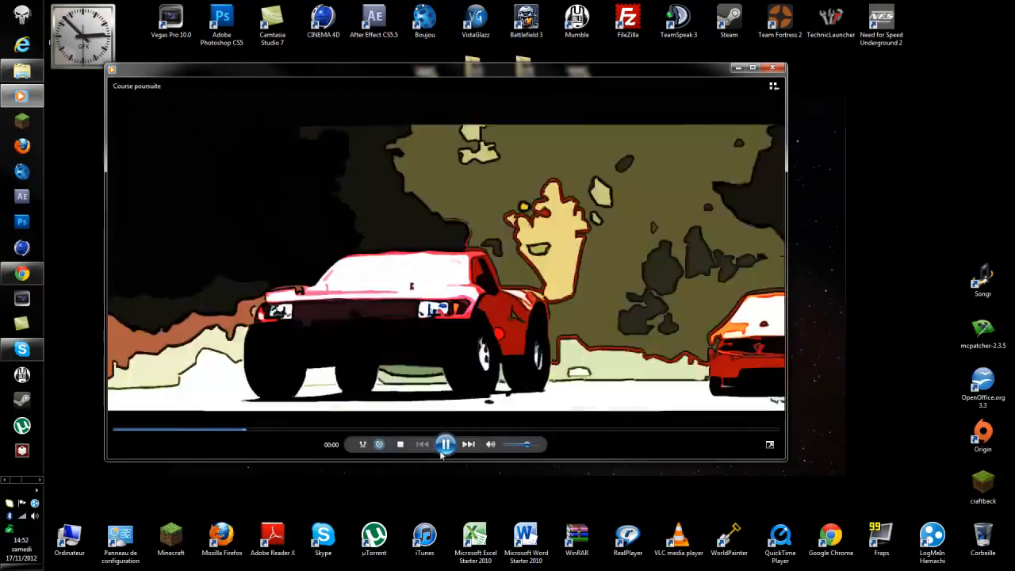
key("space")
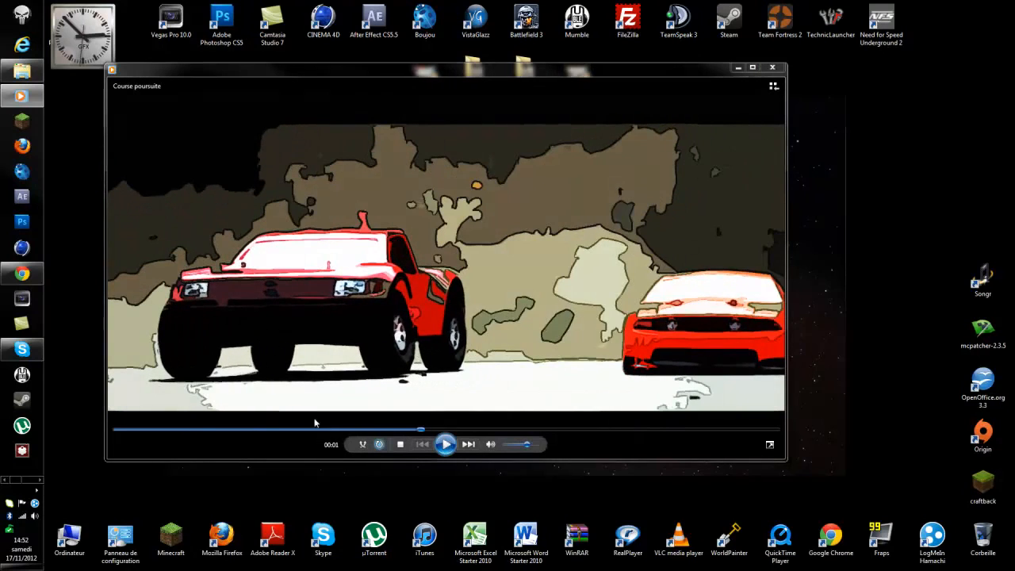
Scrub through the Course poursuite video to examine the comic effect, replay it and close the player
left_click(261, 431)
left_click_drag(261, 430, 593, 433)
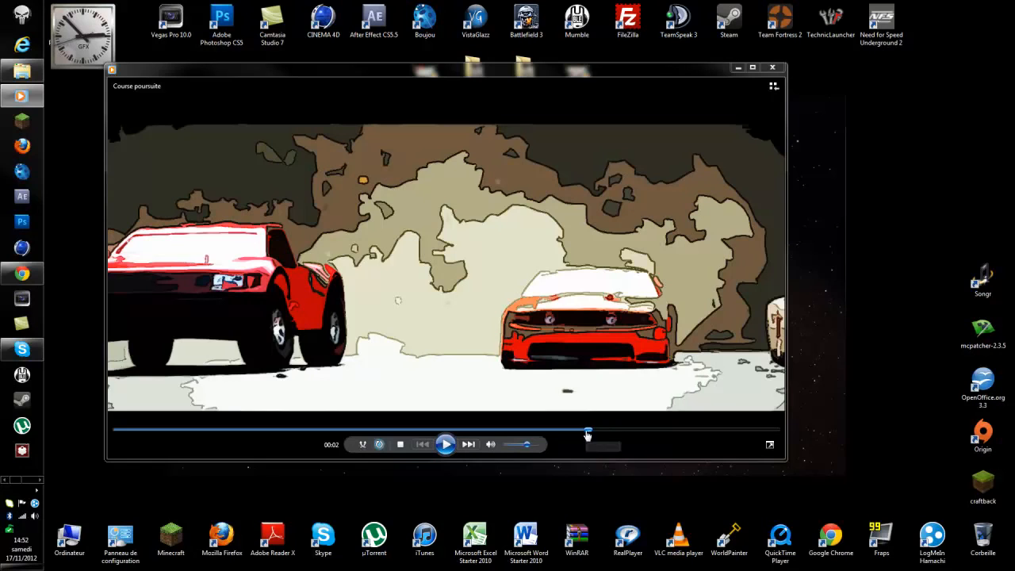
left_click(343, 431)
mouse_move(343, 432)
left_mouse_down()
mouse_move(224, 431)
mouse_move(352, 432)
left_mouse_up()
left_click_drag(493, 436, 737, 426)
left_click(169, 432)
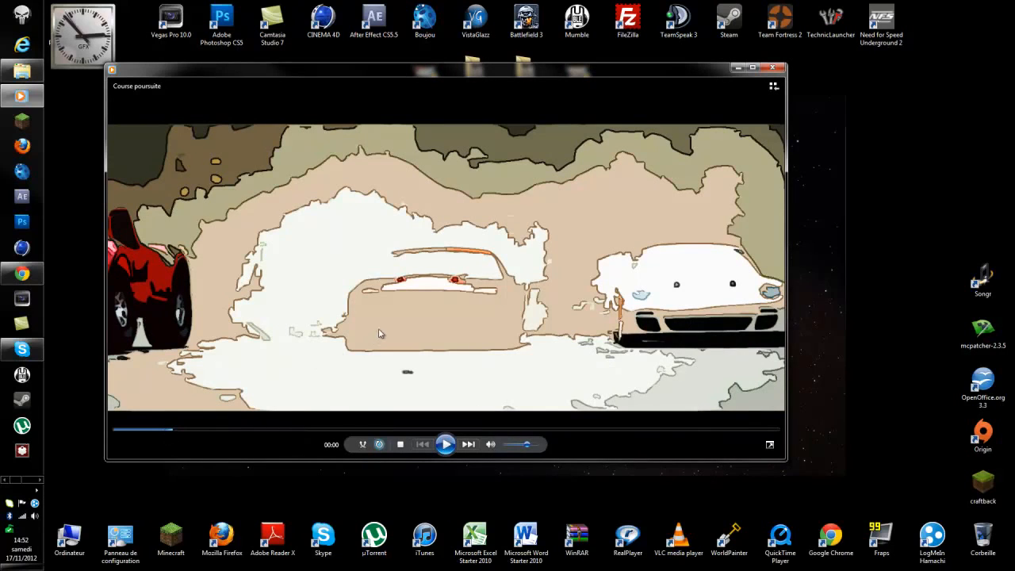
left_click_drag(171, 432, 130, 432)
left_click(445, 443)
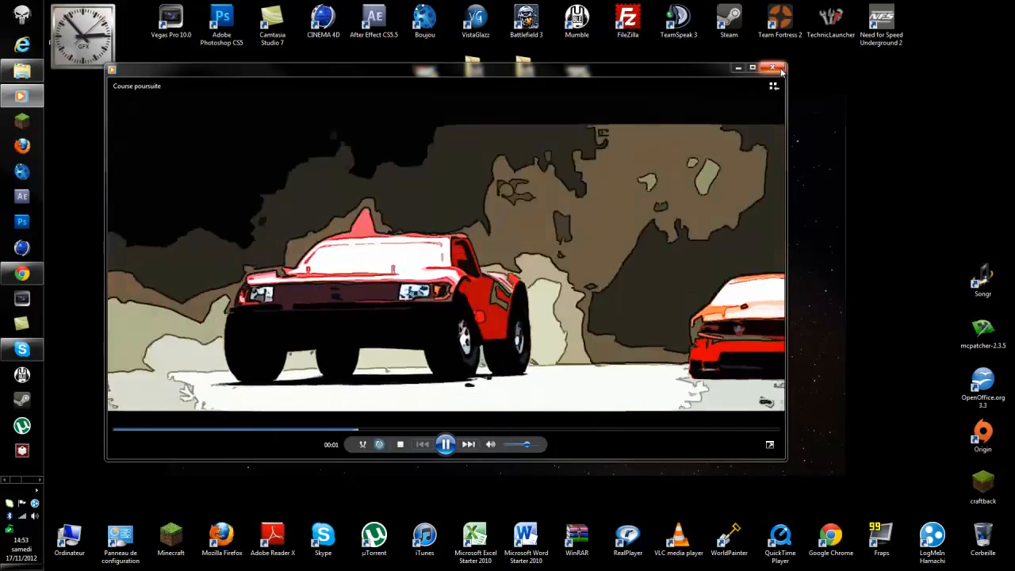
left_click(781, 72)
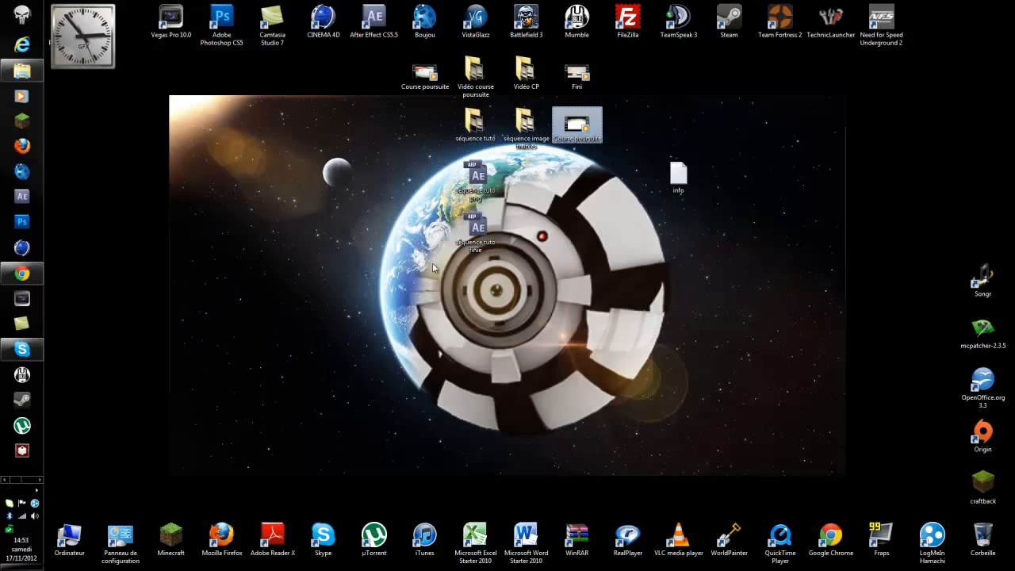
left_click(613, 126)
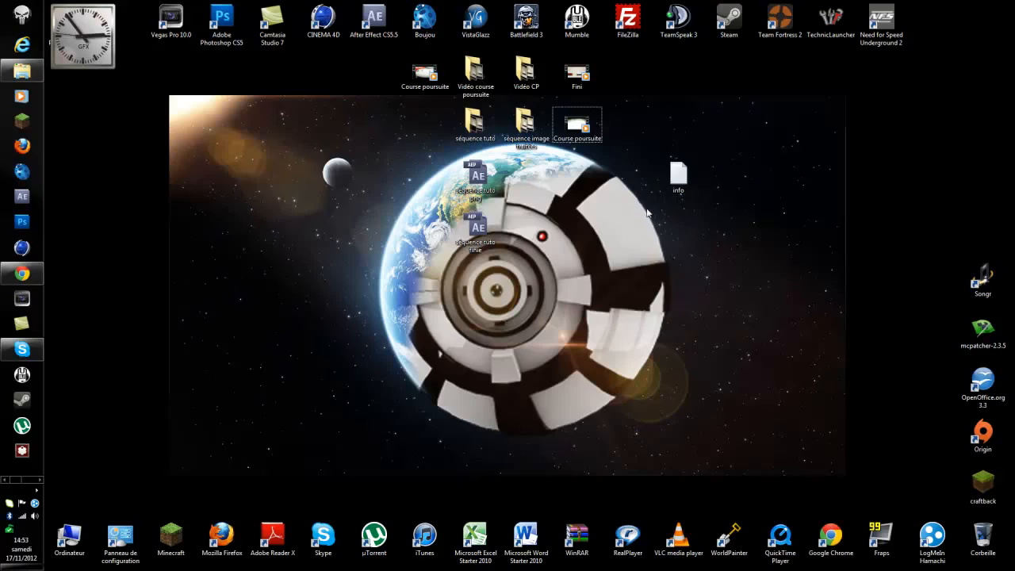
left_click(418, 85)
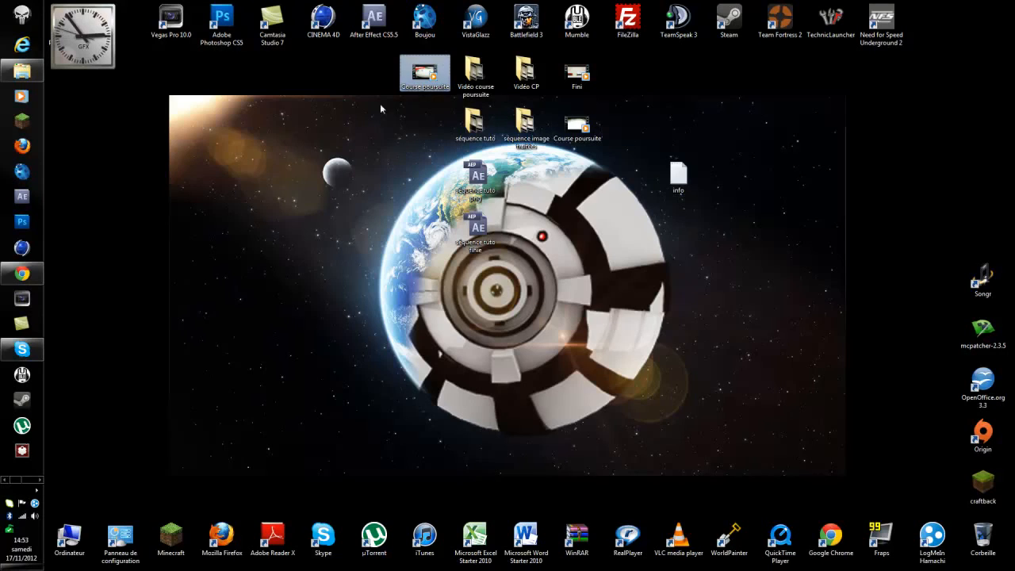
left_click(376, 67)
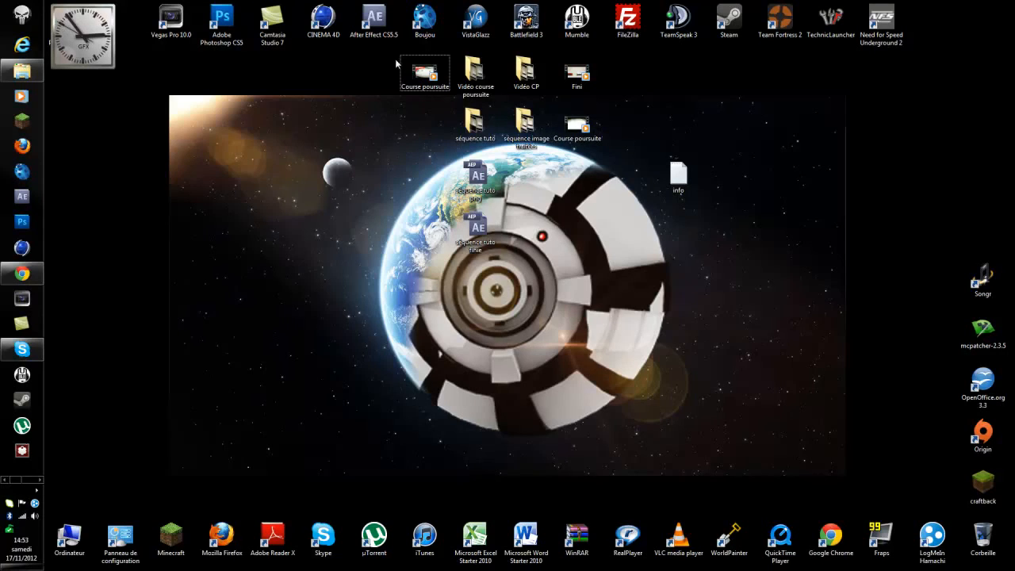